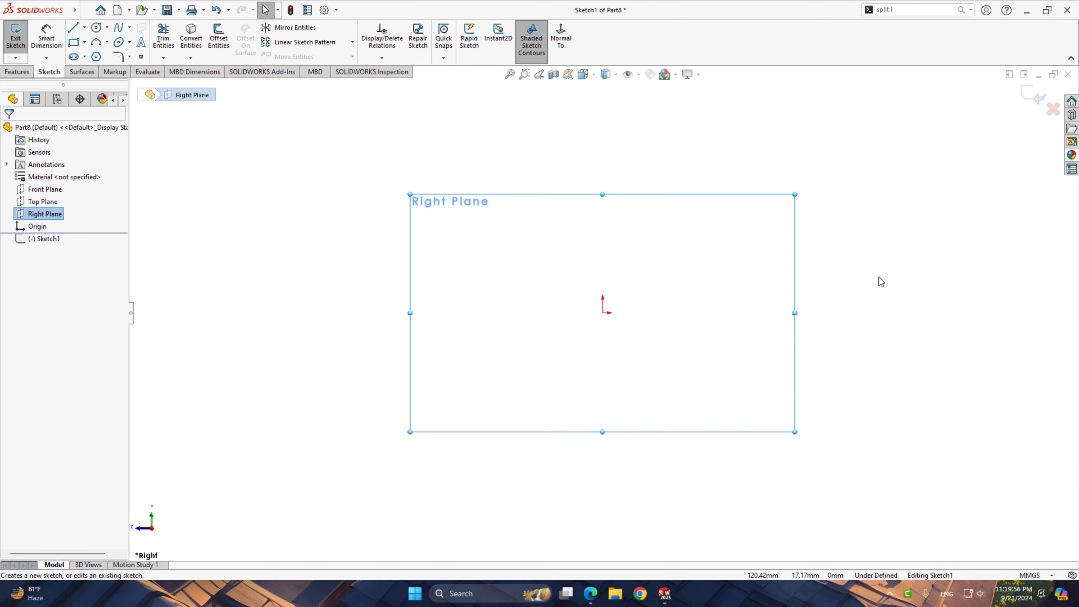
# Draw a horizontal line from the origin and convert it to construction geometry as the profile's centerline
pyautogui.keyDown('ctrl'); pyautogui.moveTo(882, 282); pyautogui.dragTo(451, 259, button='middle'); pyautogui.keyUp('ctrl')
pyautogui.moveTo(513, 262); pyautogui.dragTo(373, 264, button='right')
pyautogui.click(174, 294)
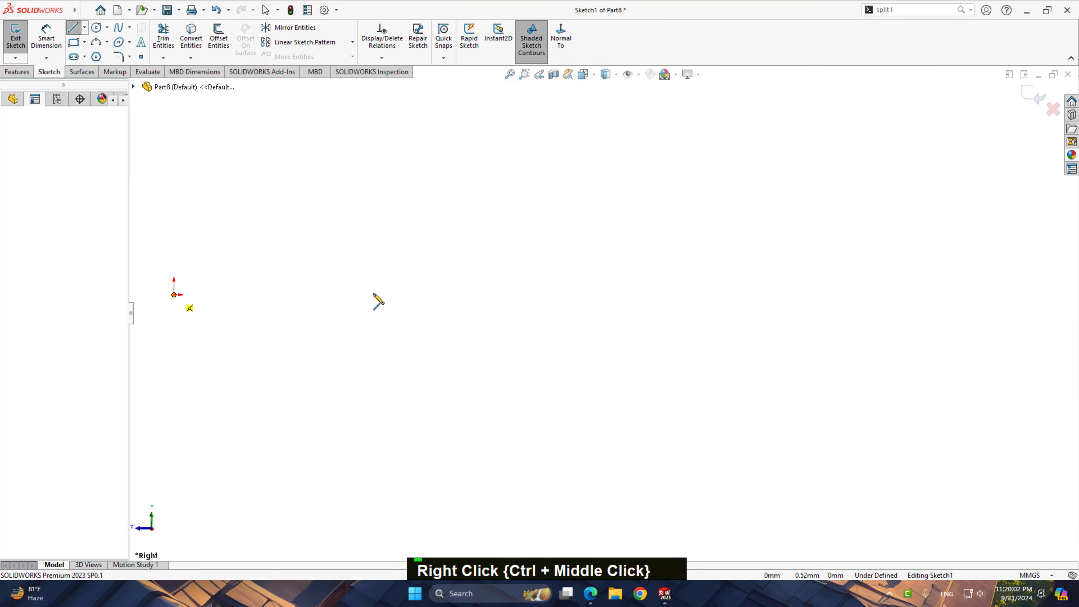
pyautogui.click(542, 295)
pyautogui.rightClick(557, 281)
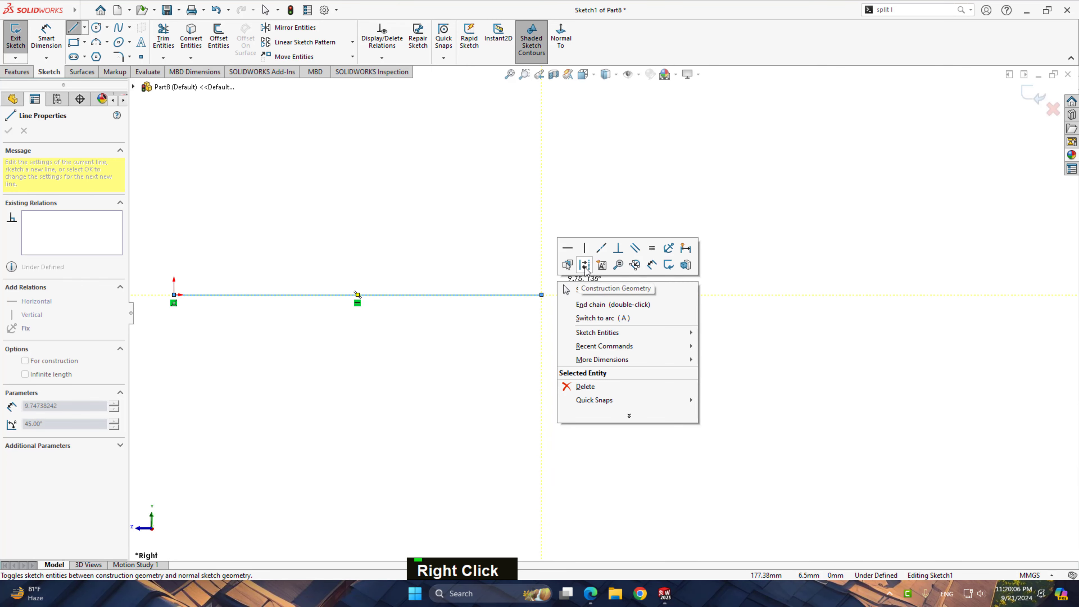
pyautogui.click(585, 266)
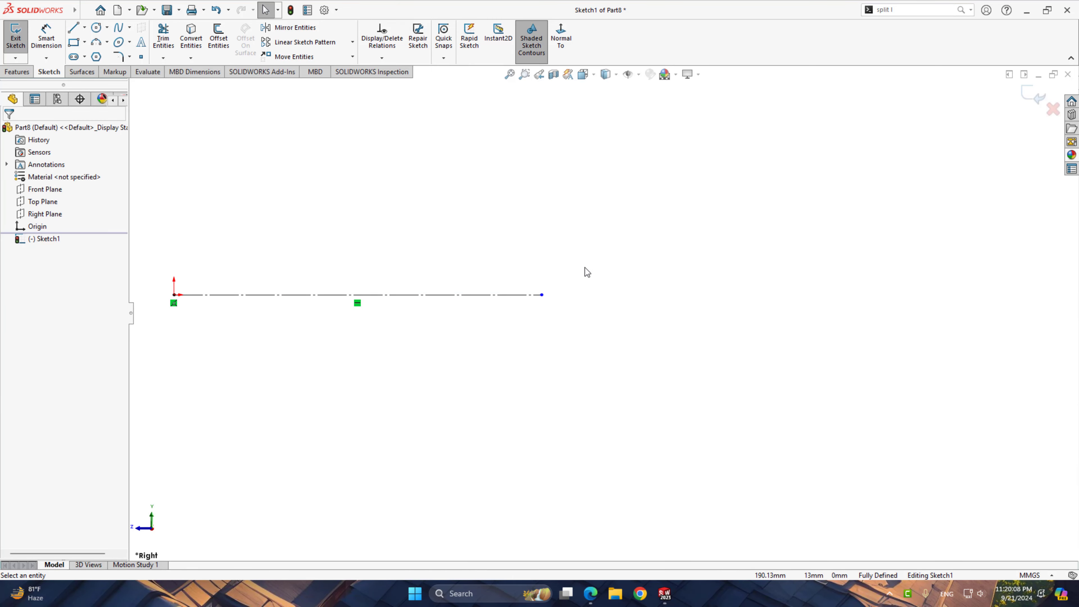
# Draw a vertical line about 13 mm long downward from the origin
pyautogui.moveTo(540, 234); pyautogui.dragTo(501, 228, button='right')
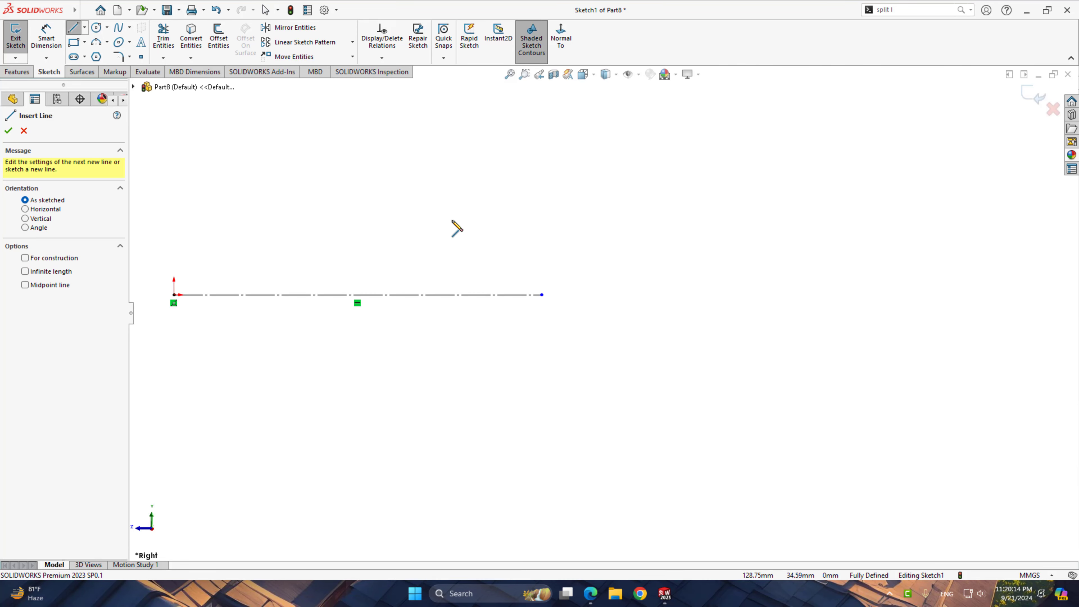
pyautogui.moveTo(452, 221)
pyautogui.mouseDown(button='right')
pyautogui.moveTo(439, 222)
pyautogui.moveTo(451, 203)
pyautogui.moveTo(494, 224)
pyautogui.moveTo(442, 230)
pyautogui.mouseUp(button='right')
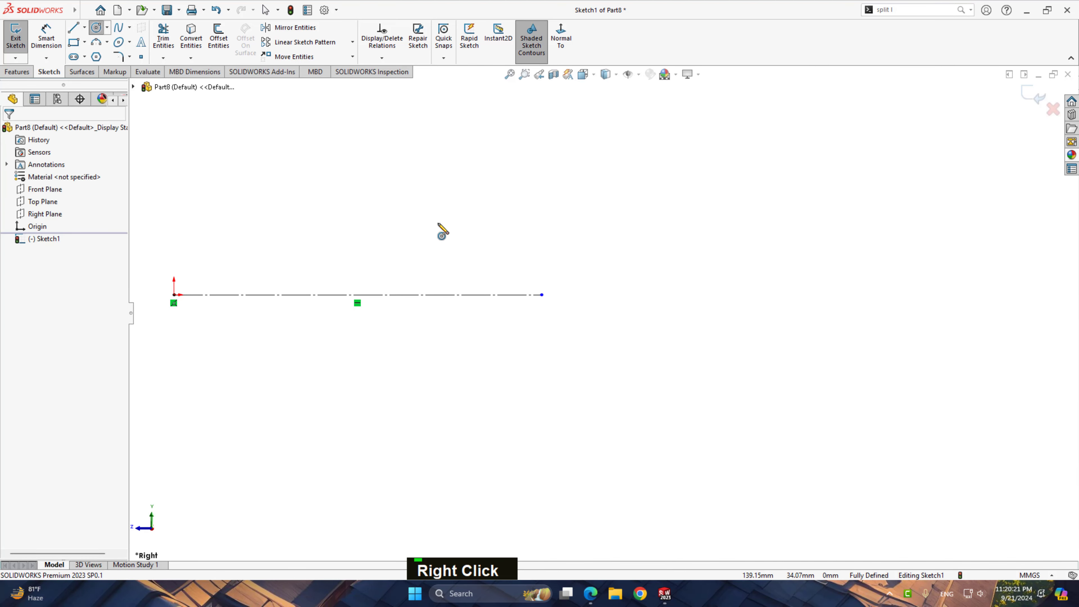
pyautogui.click(174, 294)
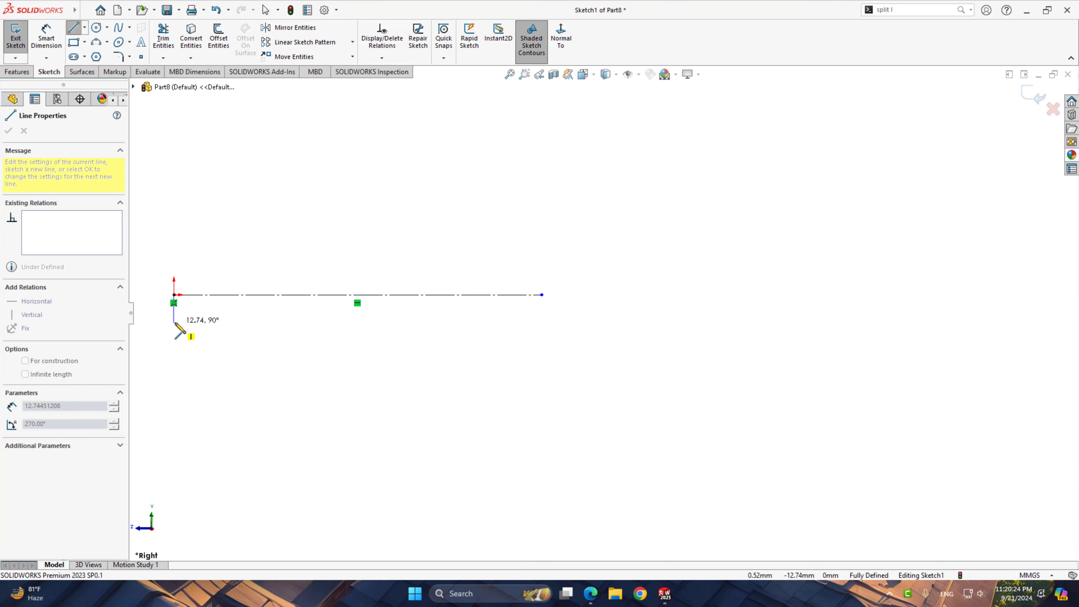
pyautogui.click(174, 323)
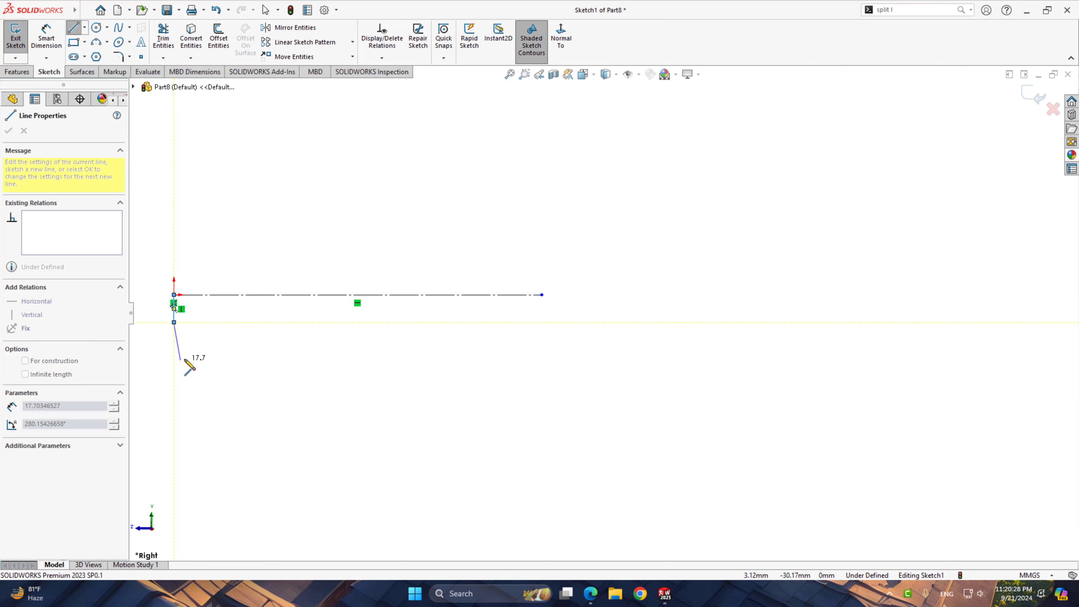
pyautogui.rightClick(212, 340)
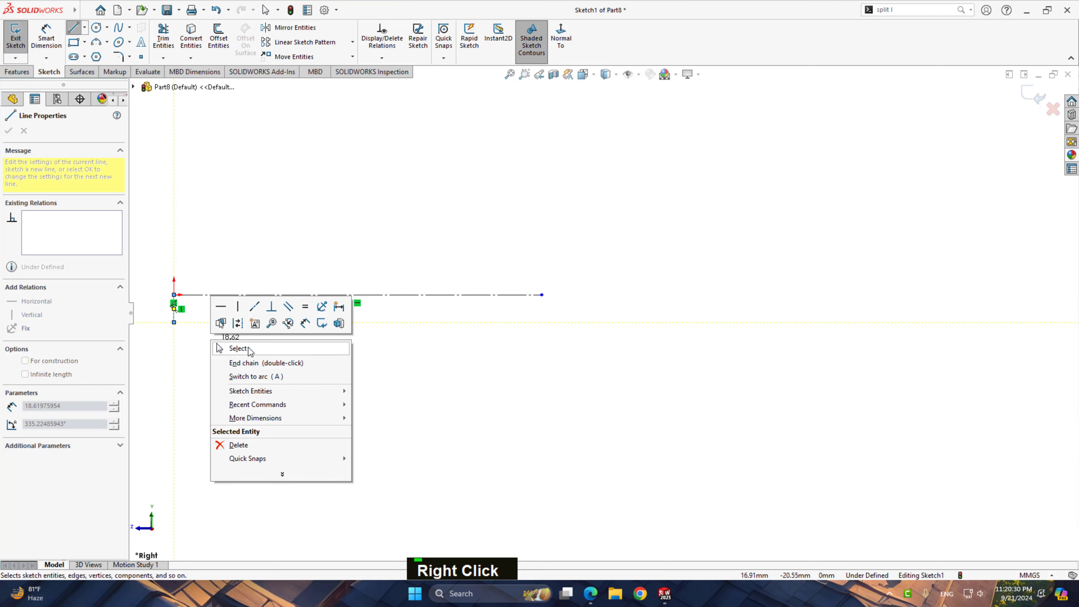
pyautogui.click(248, 347)
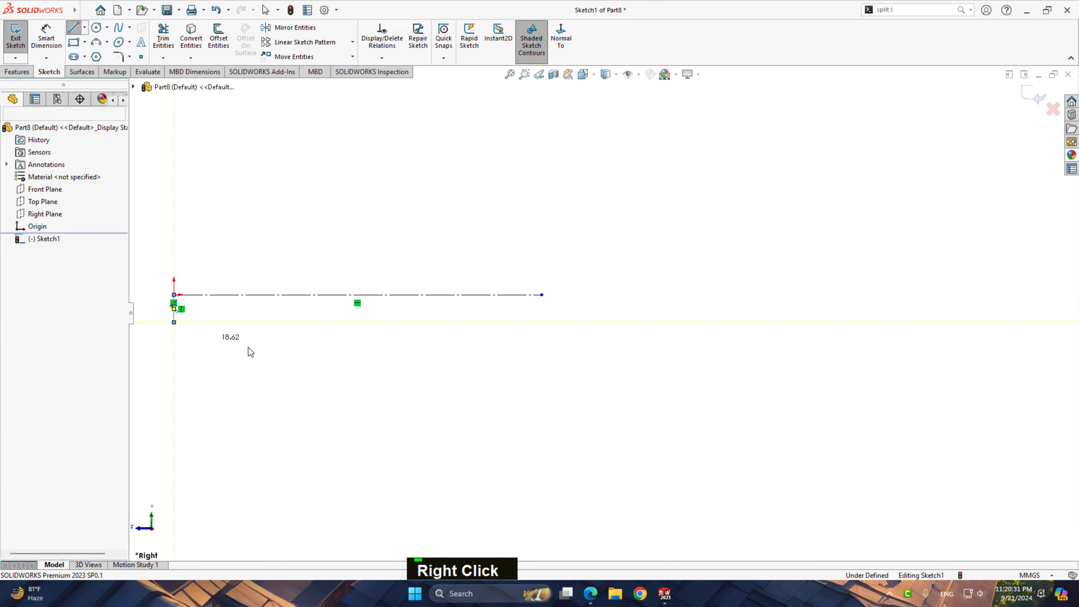
# Draw a 90° three-point arc of about 10.6 mm radius from the vertical line's lower end, bulging outward
pyautogui.click(97, 42)
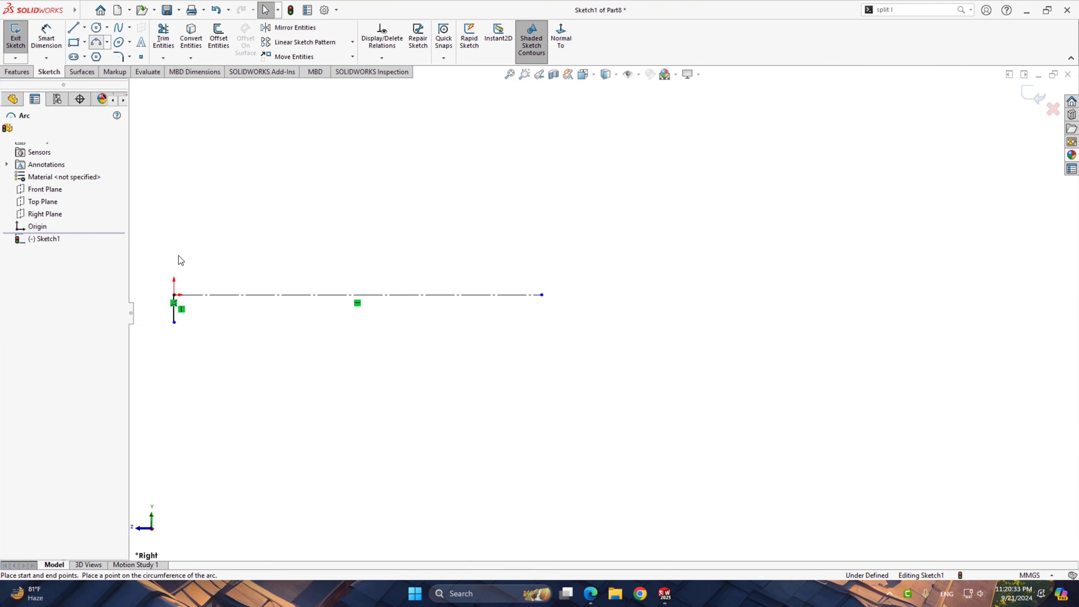
pyautogui.click(175, 323)
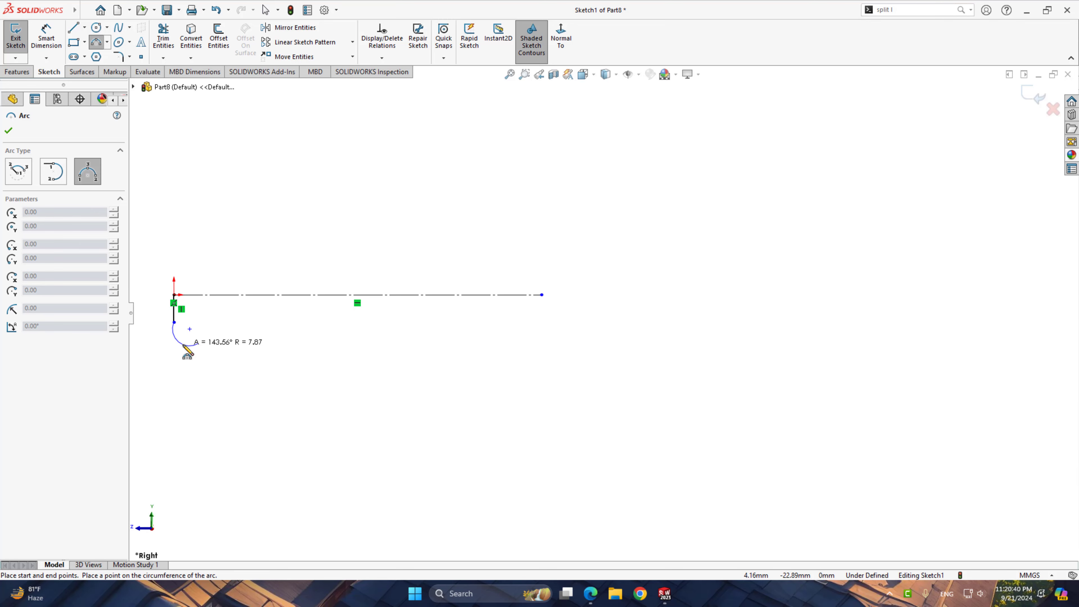
pyautogui.click(190, 343)
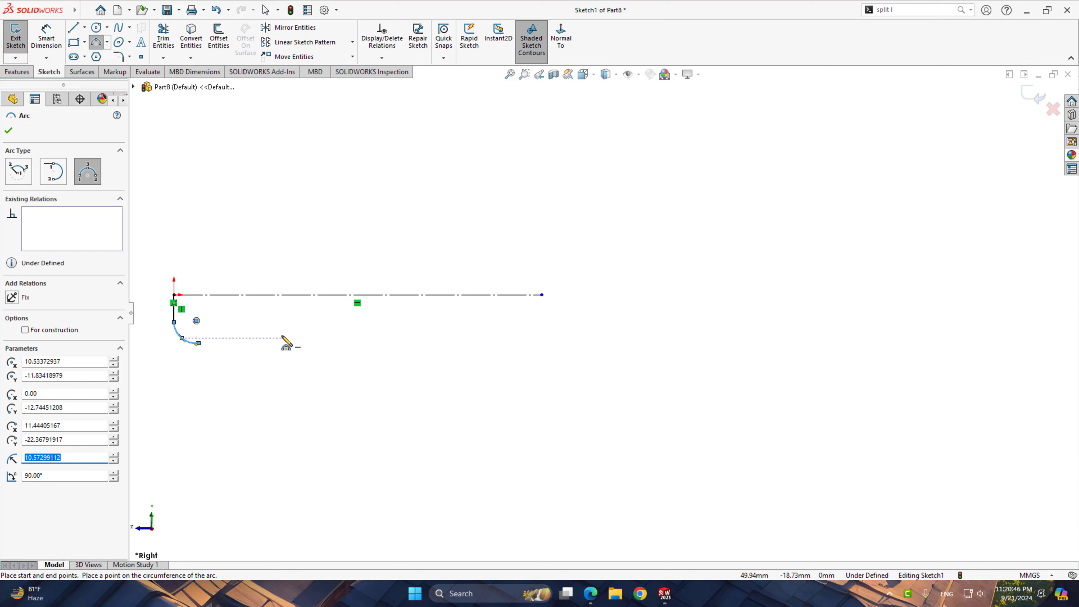
# Continue the profile with a shallow arc of about 285 mm radius bowed toward the centerline, and a 90° end arc of about 10.8 mm radius
pyautogui.click(197, 343)
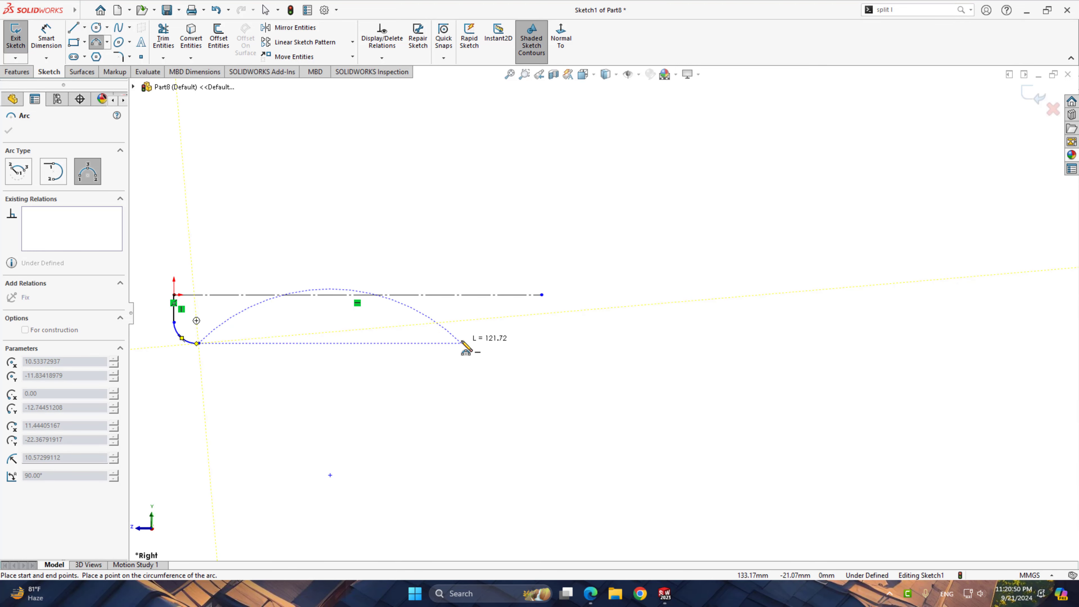
pyautogui.click(481, 343)
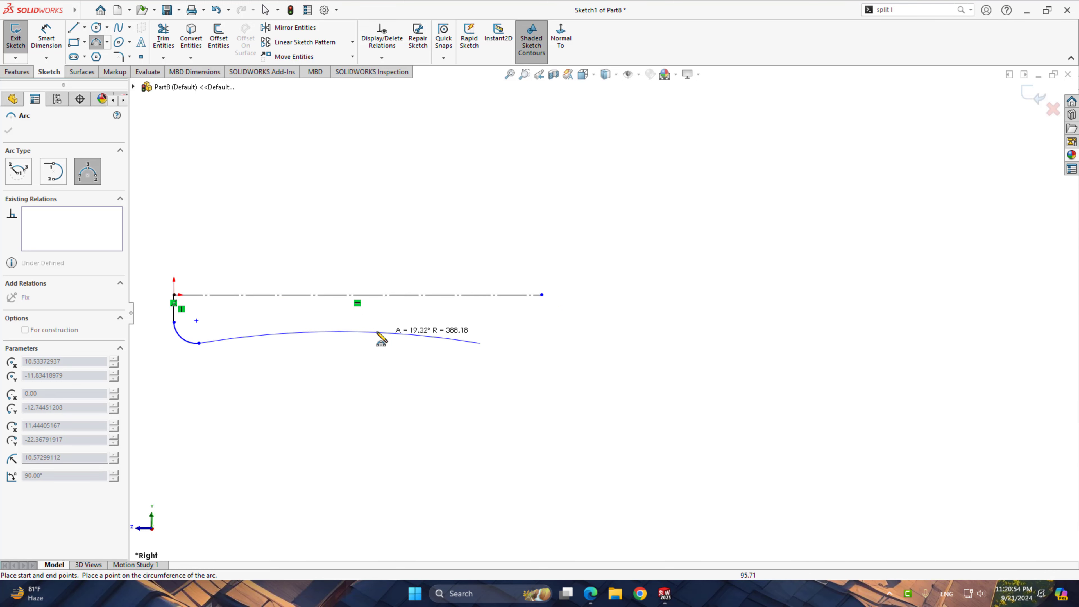
pyautogui.click(339, 328)
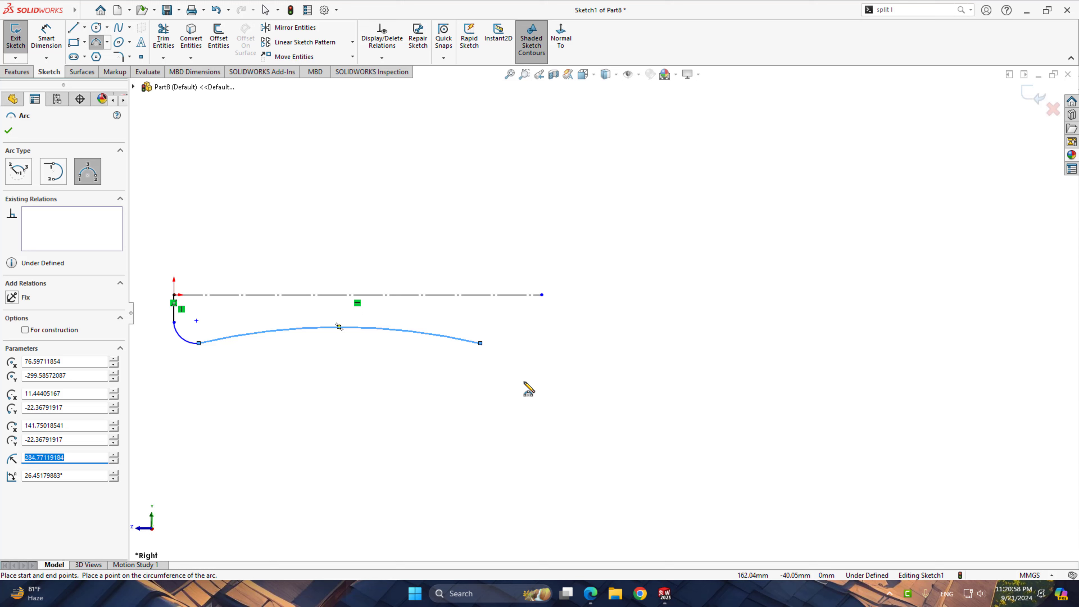
pyautogui.click(481, 343)
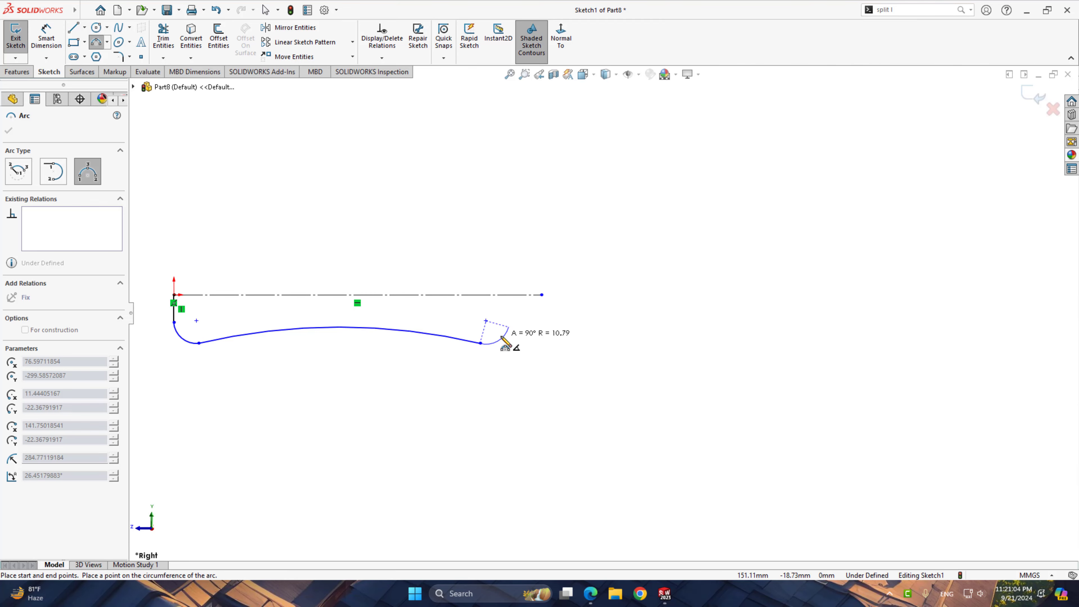
pyautogui.click(502, 336)
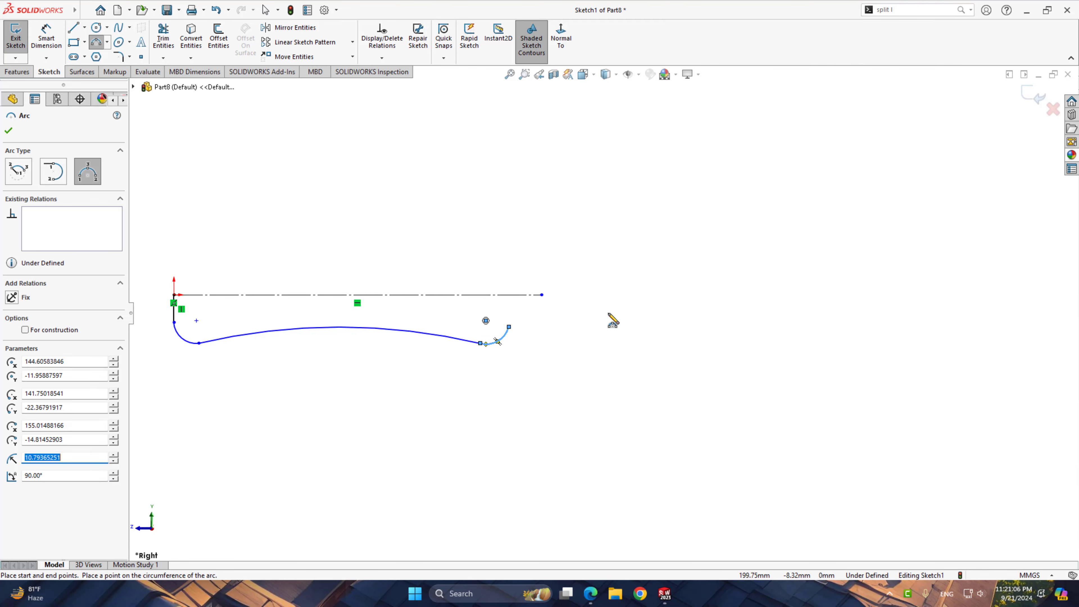
# Draw a horizontal line about 17 mm long from the end arc and connect it to the centerline's free endpoint with a second line
pyautogui.moveTo(607, 315); pyautogui.dragTo(526, 333, button='right')
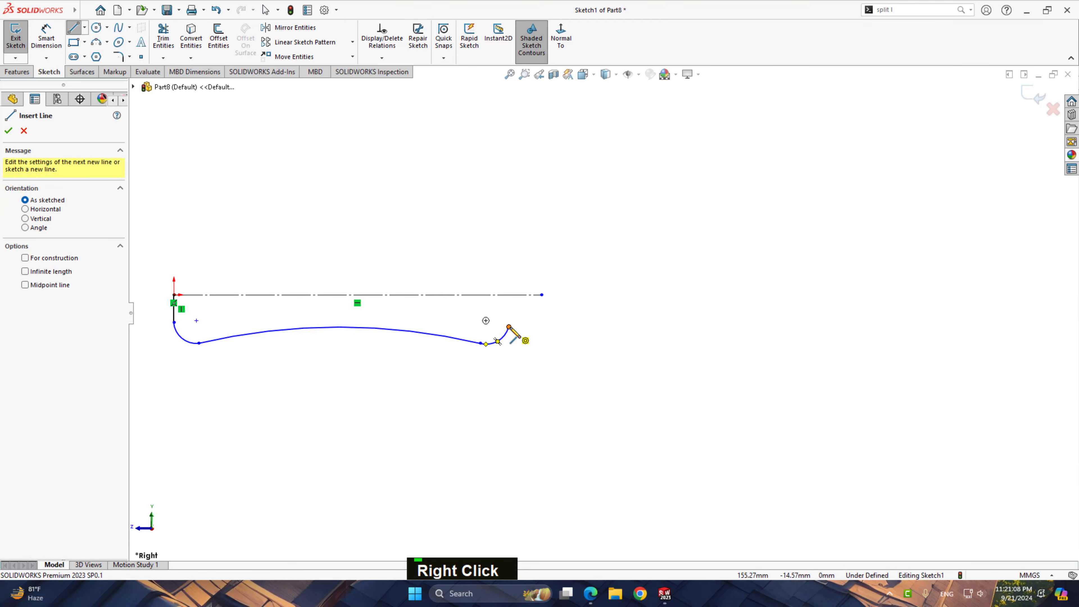
pyautogui.click(509, 327)
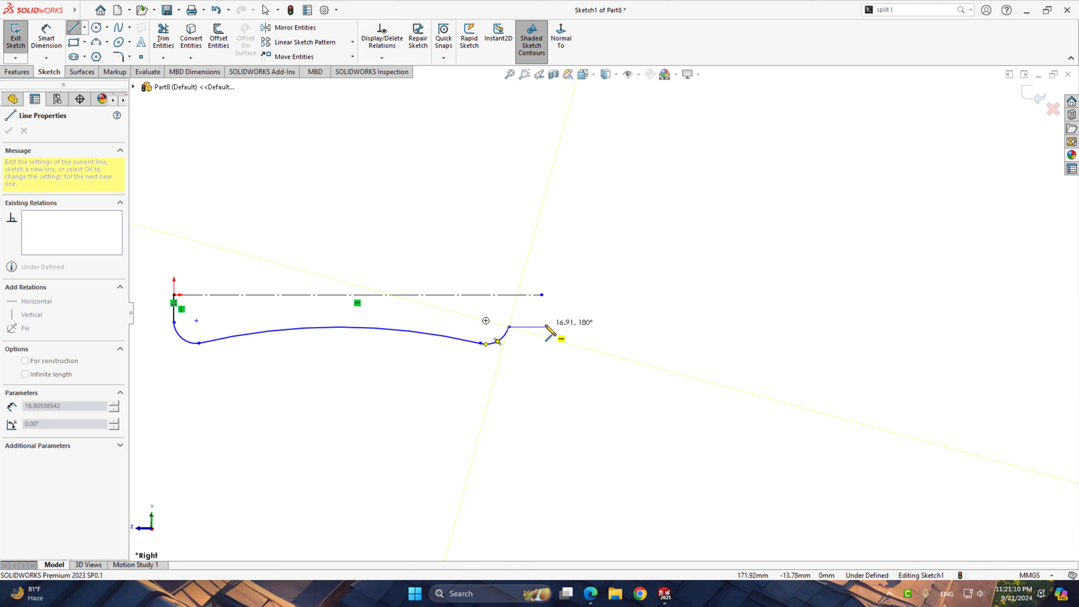
pyautogui.click(546, 326)
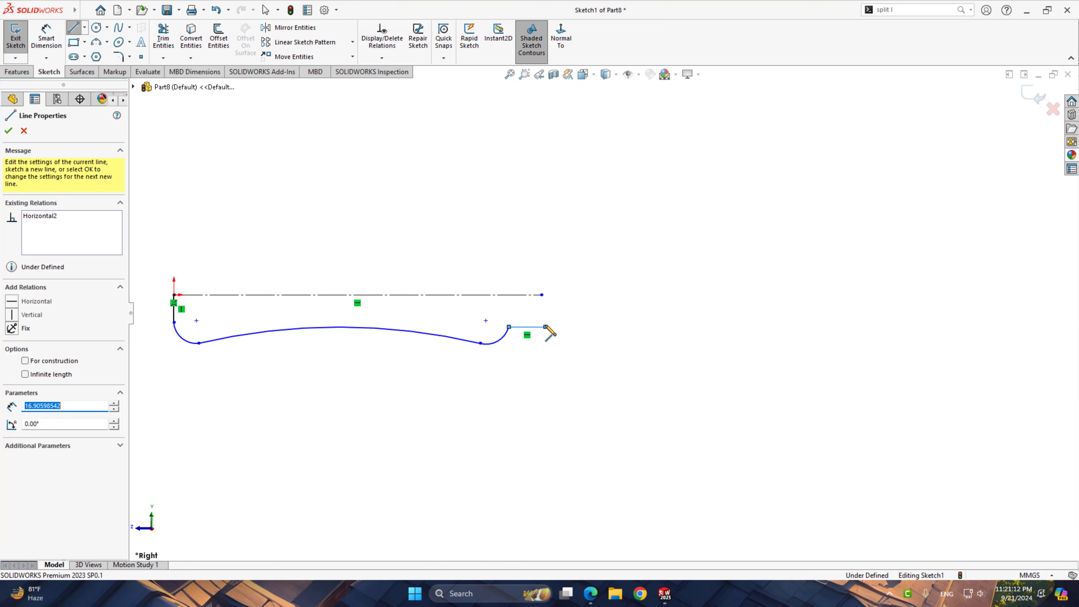
pyautogui.rightClick(542, 295)
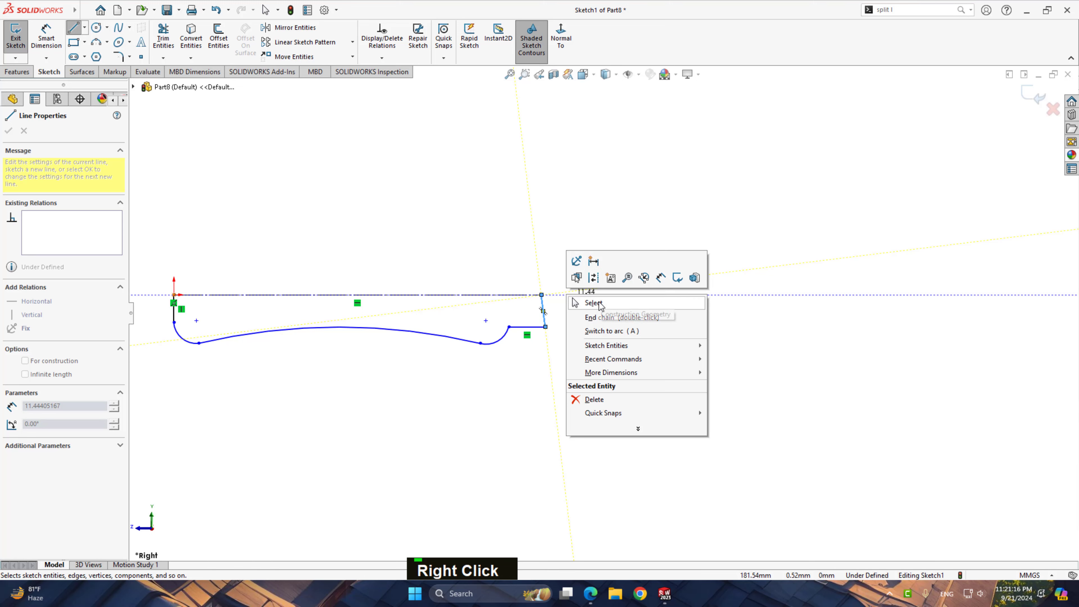
pyautogui.click(601, 316)
pyautogui.press('Escape')
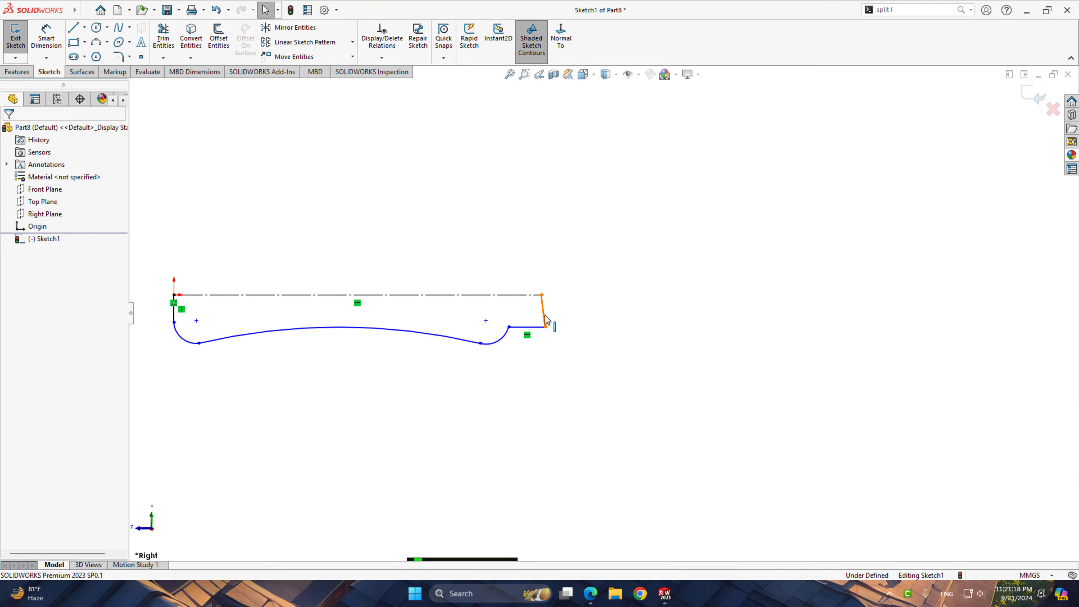
# Make the short closing line at the centerline's free end vertical
pyautogui.click(544, 311)
pyautogui.click(593, 266)
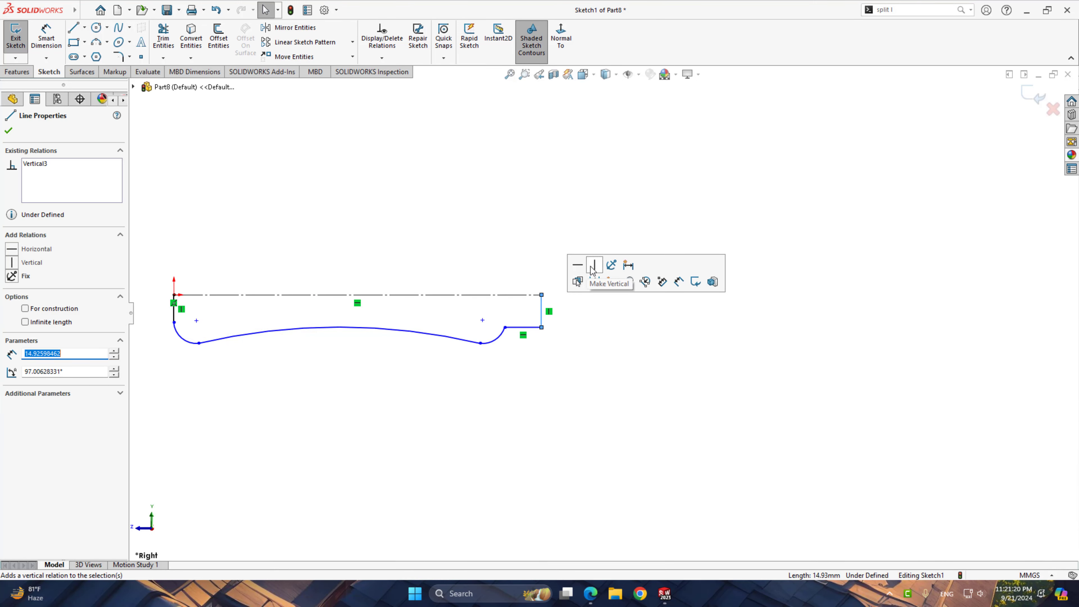
pyautogui.click(391, 408)
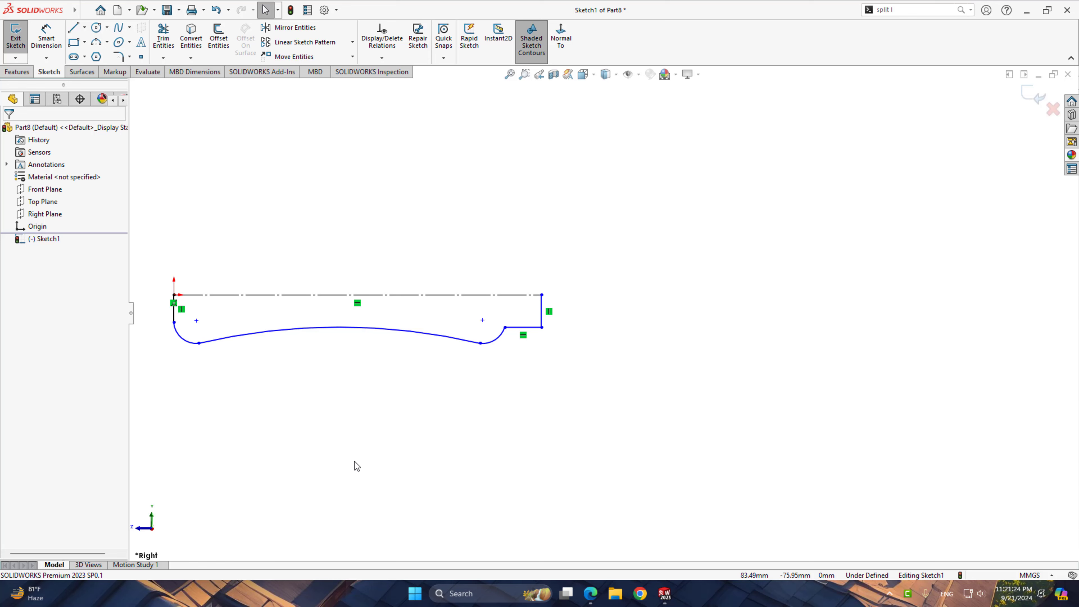
# Dimension the long shallow arc with a radius of 180 mm
pyautogui.moveTo(357, 474); pyautogui.dragTo(383, 363, button='right')
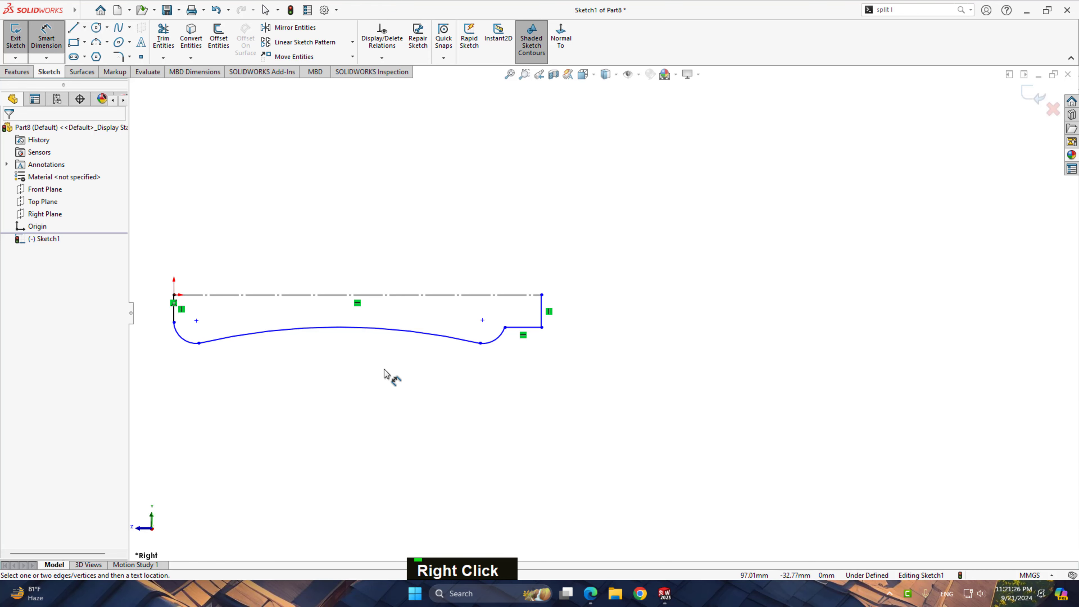
pyautogui.click(341, 328)
pyautogui.click(347, 394)
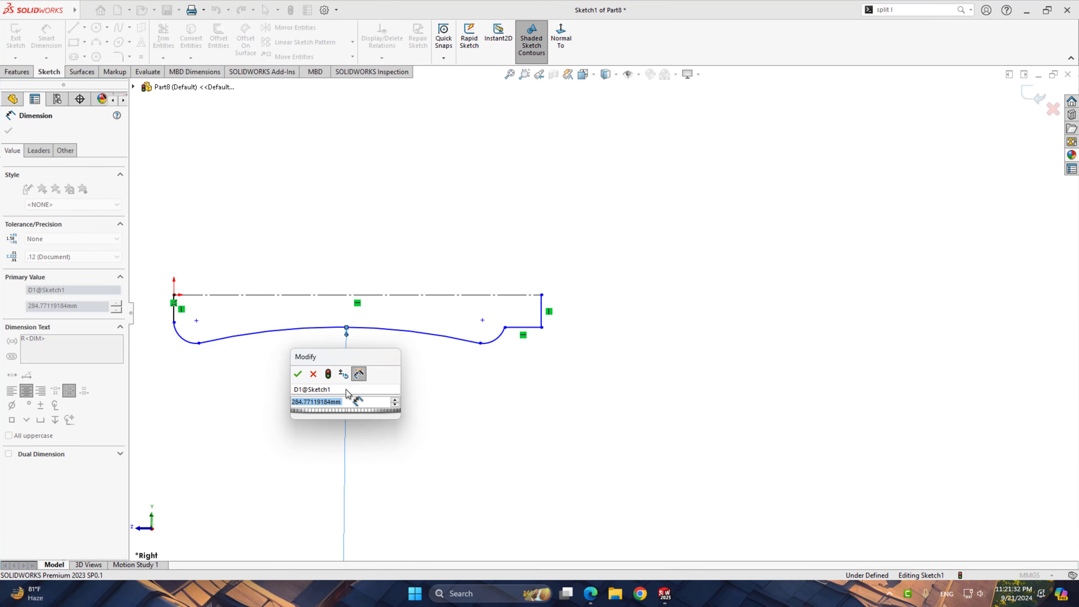
pyautogui.write('180')
pyautogui.press('Return')
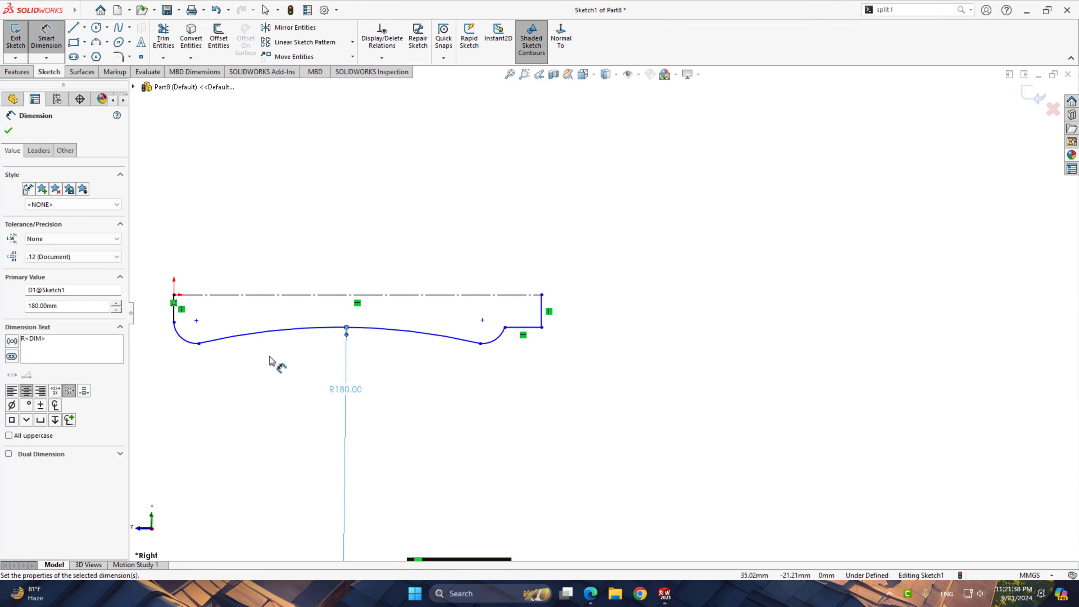
# Add a 10 mm doubled (diameter) dimension across the centerline to the lower end of the vertical line at the origin
pyautogui.click(174, 323)
pyautogui.click(207, 295)
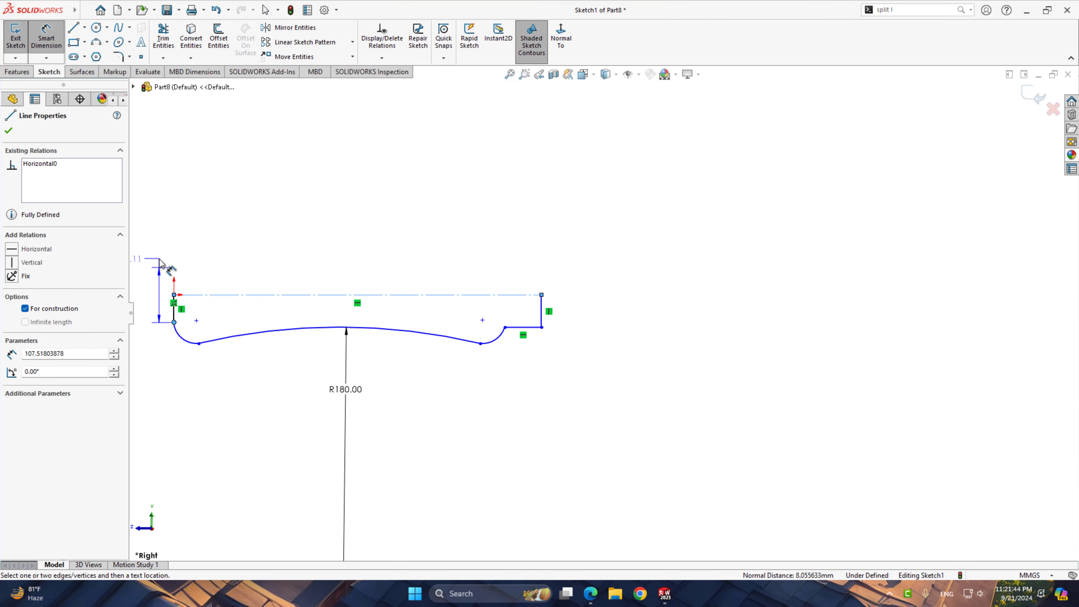
pyautogui.click(170, 255)
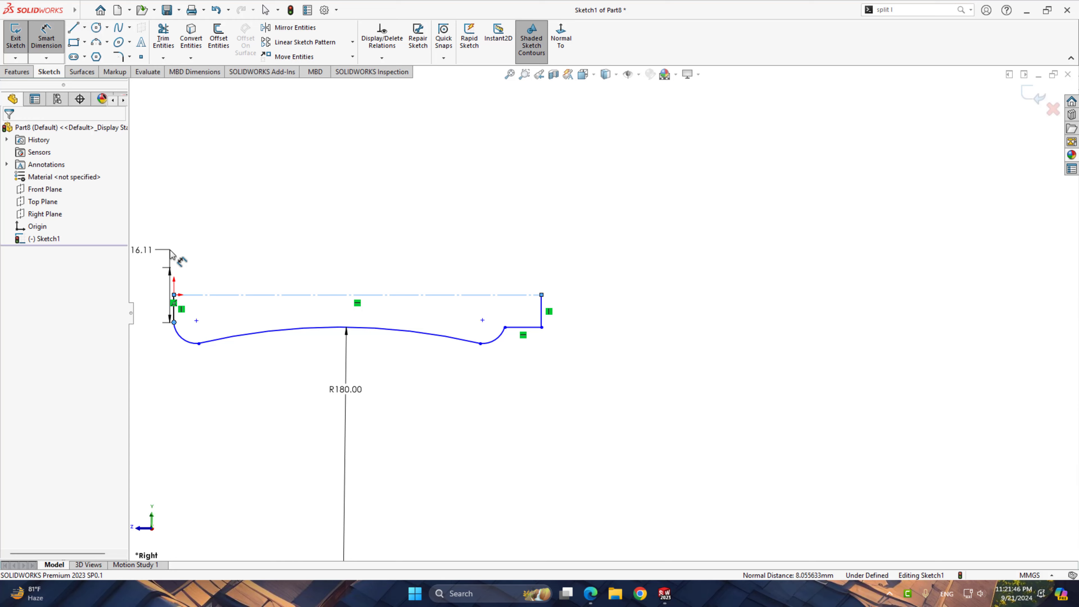
pyautogui.write('10')
pyautogui.press('Return')
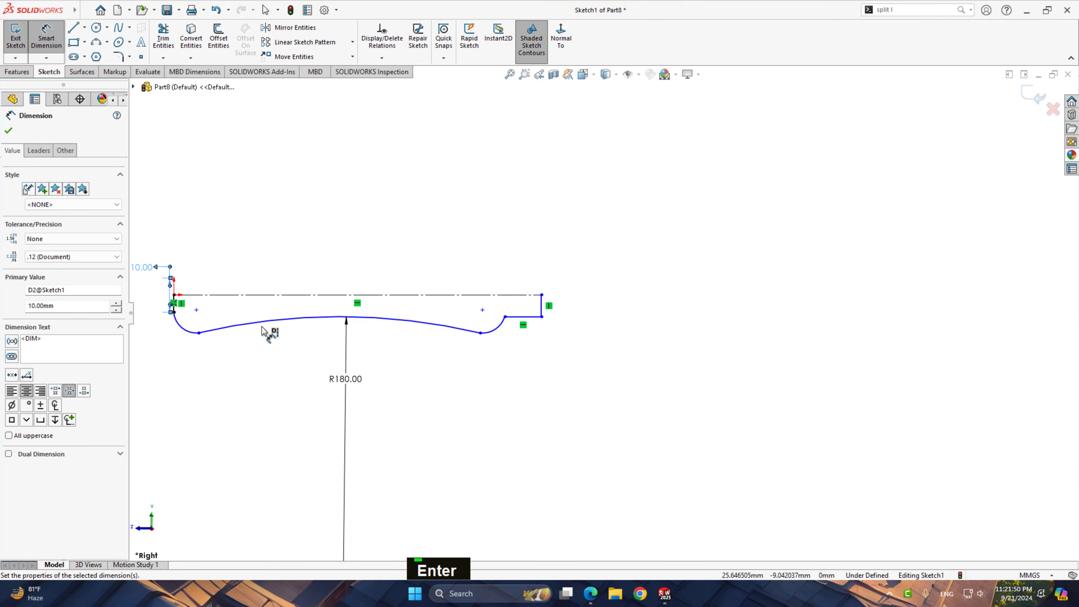
# Dimension the arc next to the origin's vertical line with a radius of 12 mm
pyautogui.scroll(-2, 179, 329)
pyautogui.click(192, 331)
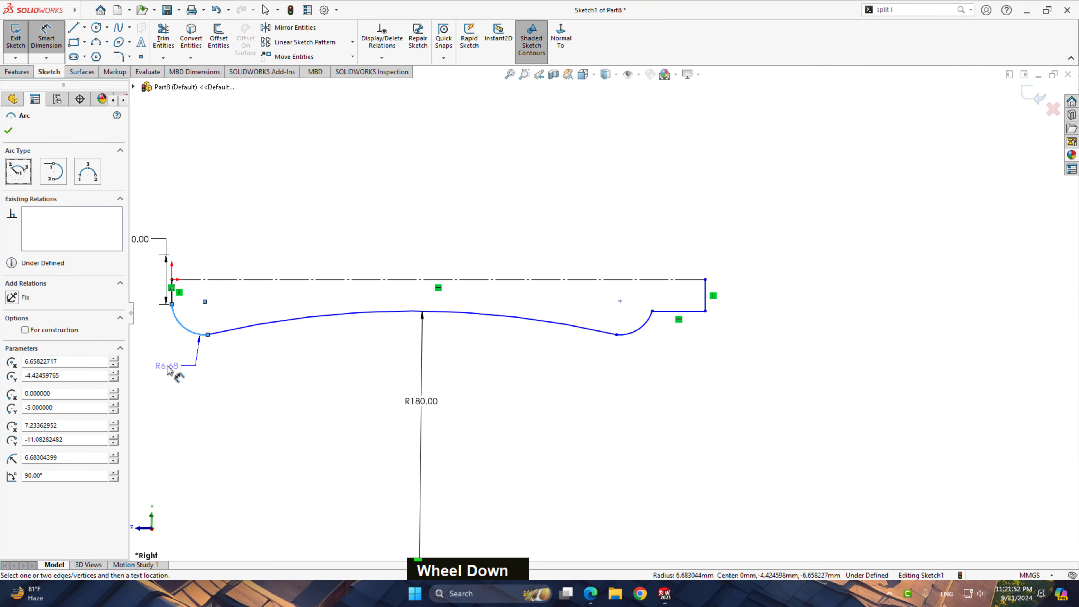
pyautogui.click(162, 372)
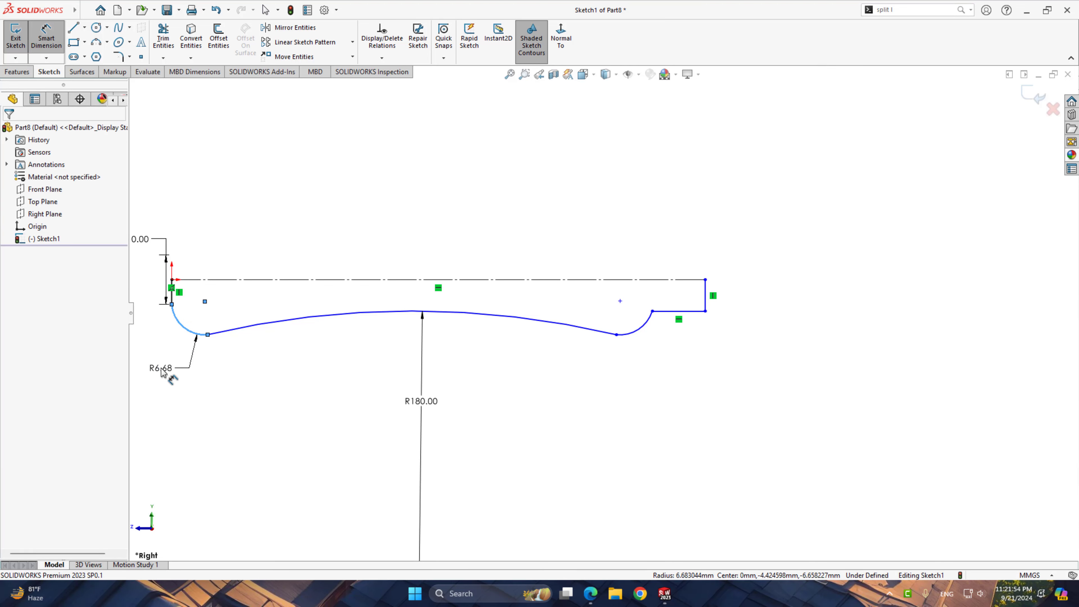
pyautogui.write('12')
pyautogui.press('Return')
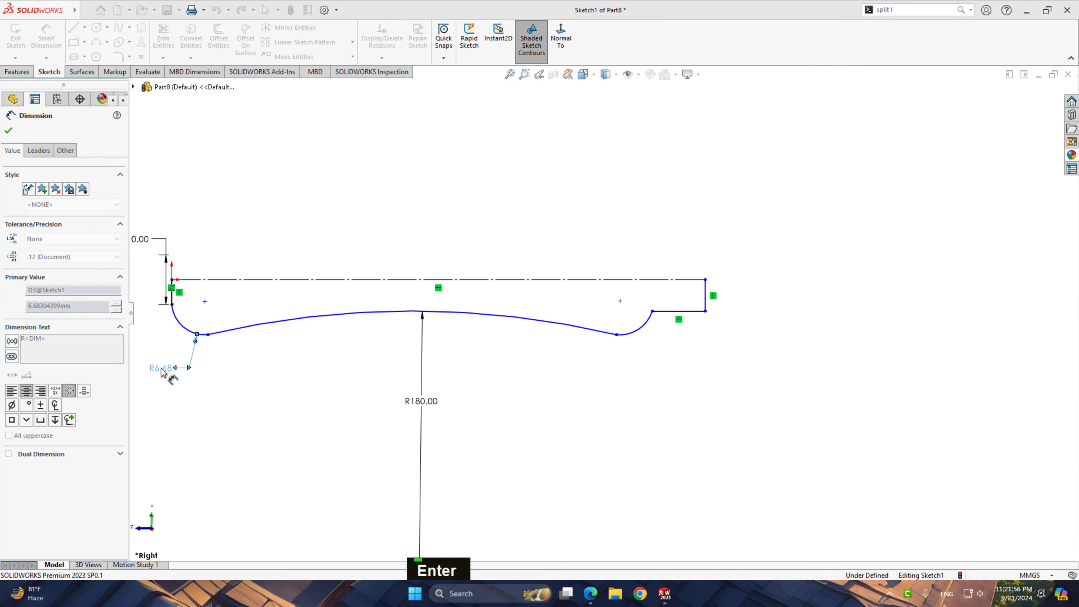
pyautogui.scroll(1, 563, 372)
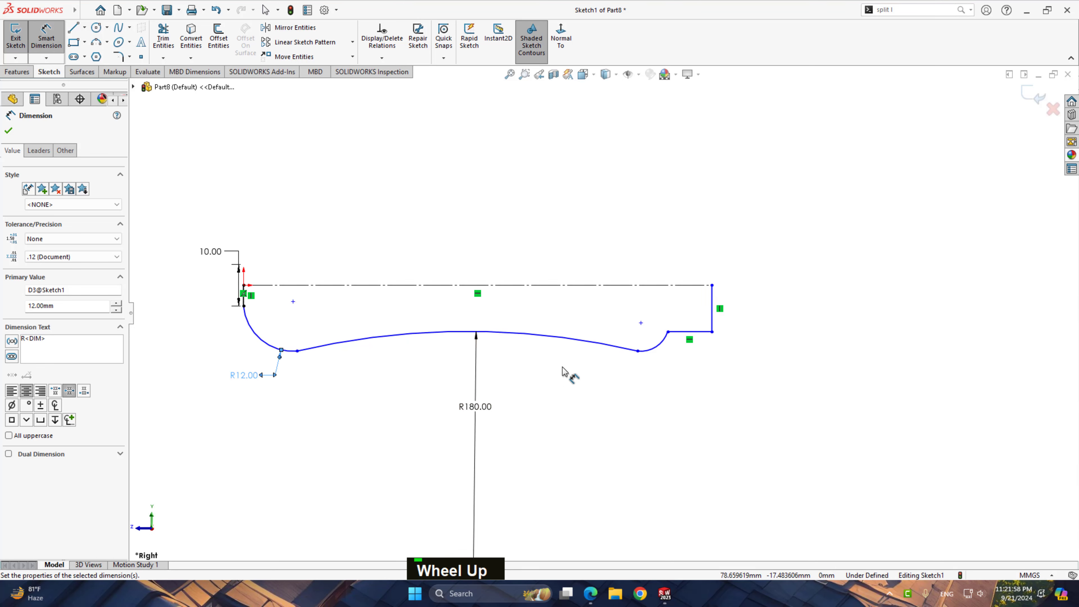
pyautogui.scroll(1, 563, 371)
pyautogui.scroll(-1, 718, 343)
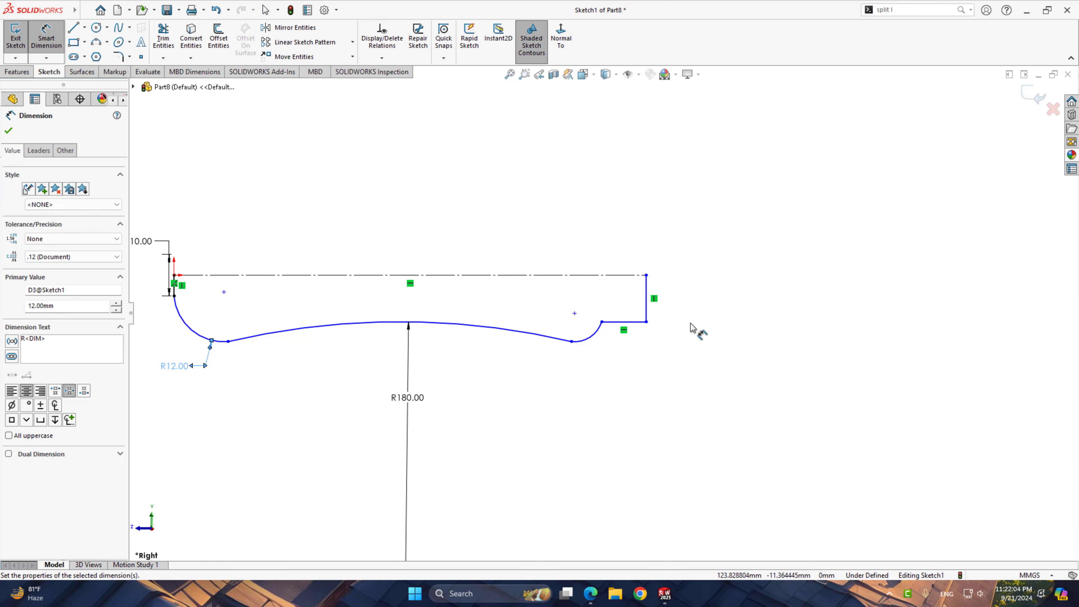
# Dimension the small arc next to the short horizontal line with a radius of 3 mm
pyautogui.click(594, 335)
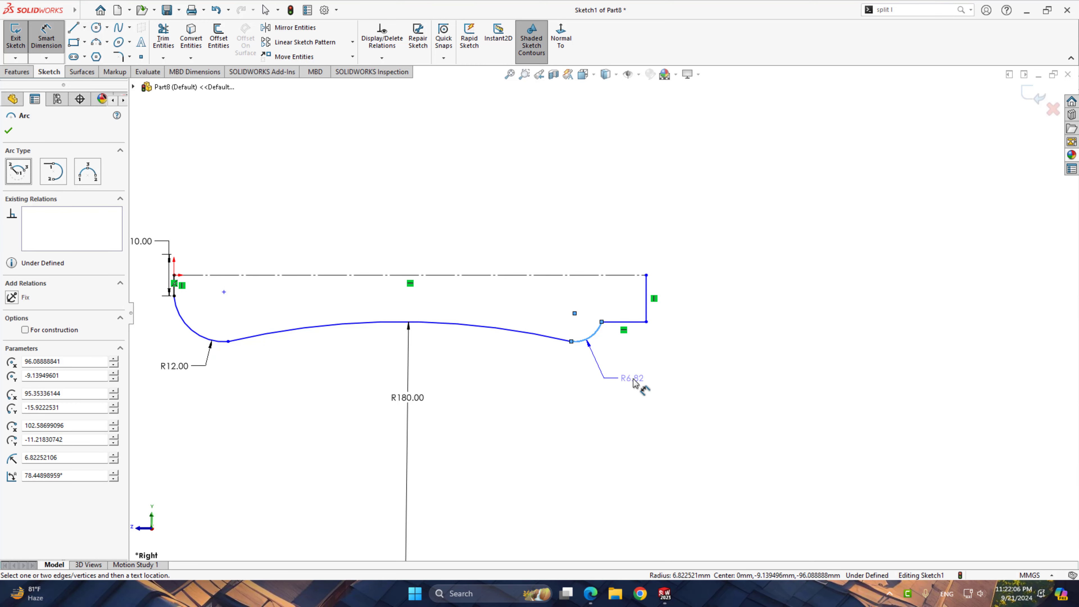
pyautogui.click(635, 382)
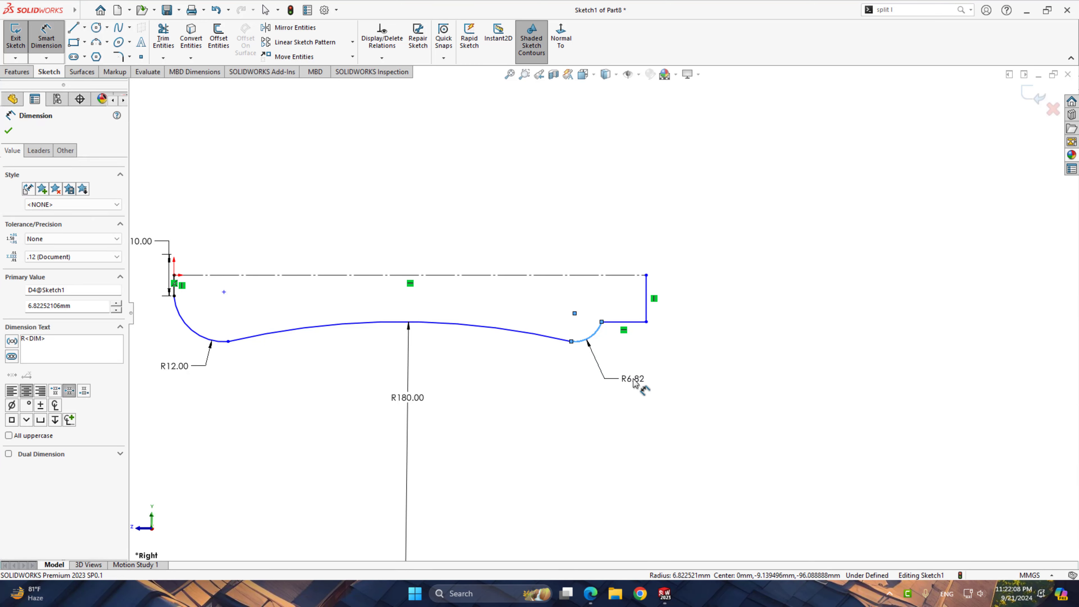
pyautogui.press('Return')
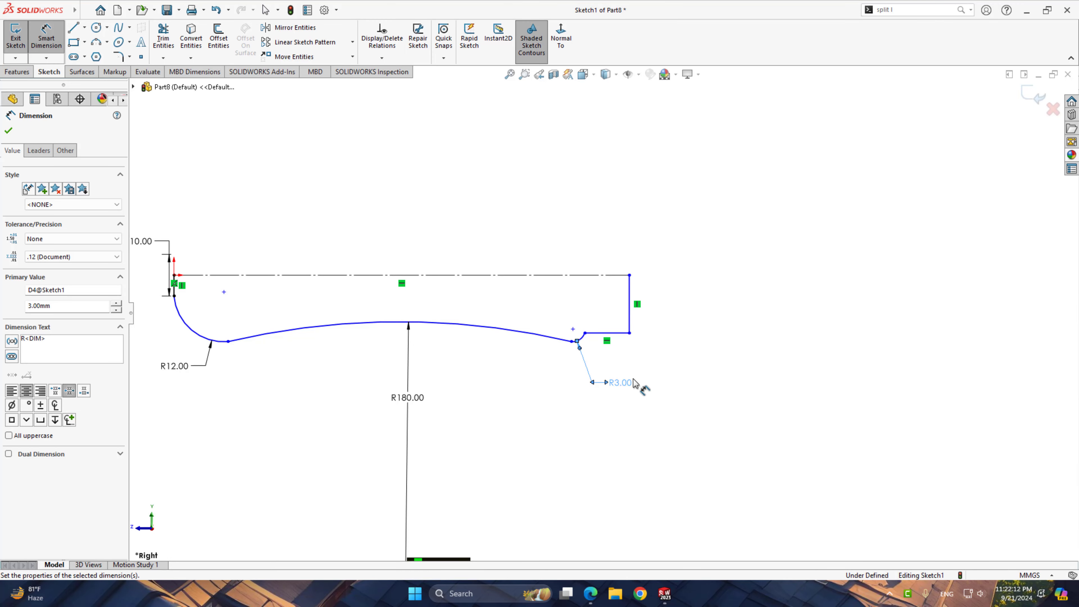
# Dimension the short horizontal line at the profile's free end with a length of 9 mm
pyautogui.click(616, 336)
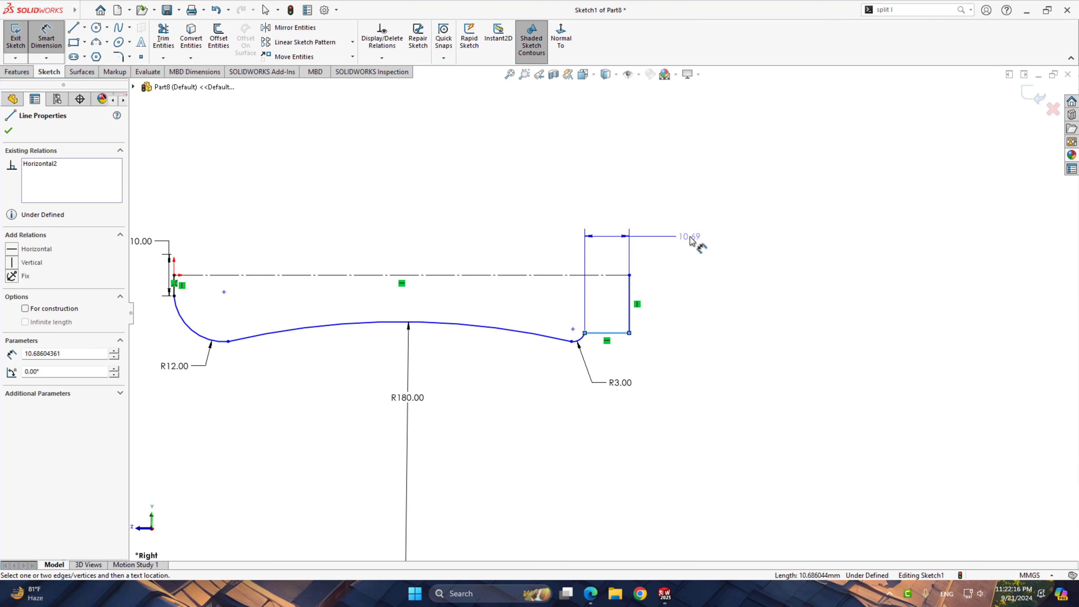
pyautogui.click(693, 239)
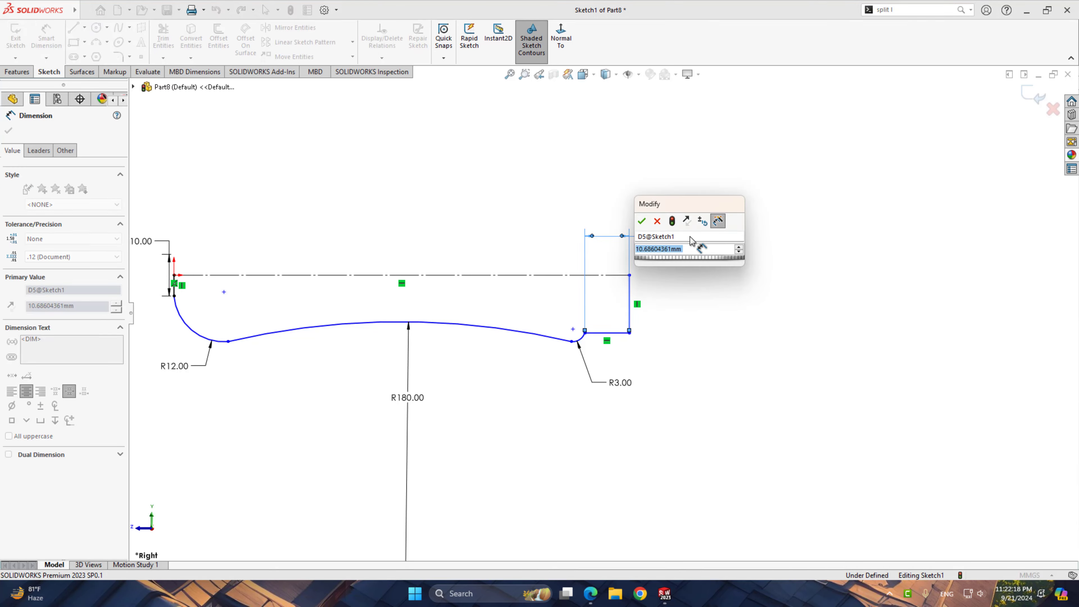
pyautogui.write('9')
pyautogui.press('Return')
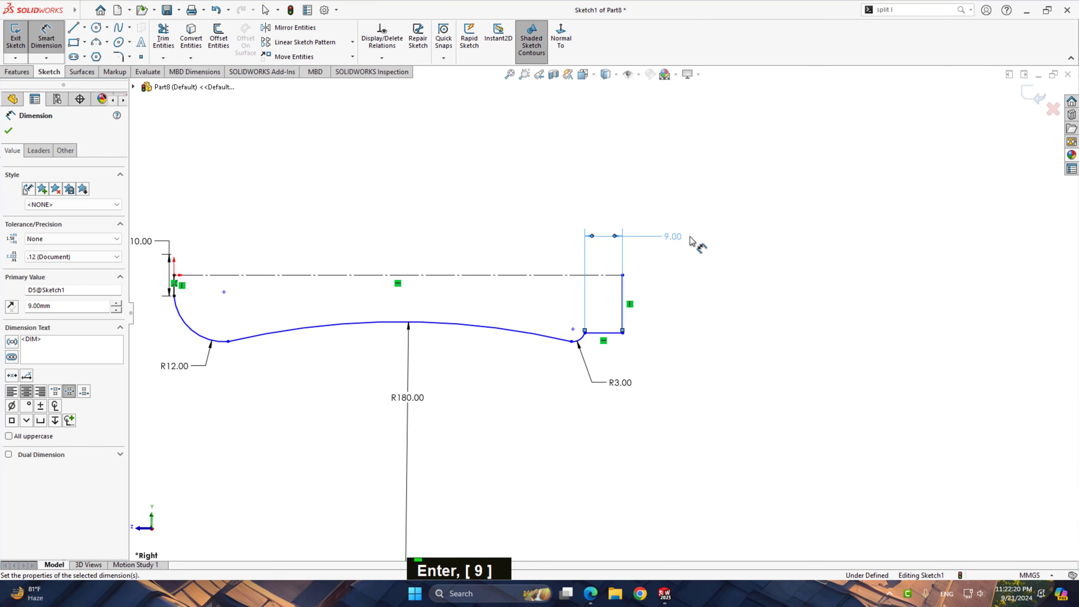
# Add a 99 mm overall length dimension between the two vertical end lines and leave the dimension command
pyautogui.click(176, 290)
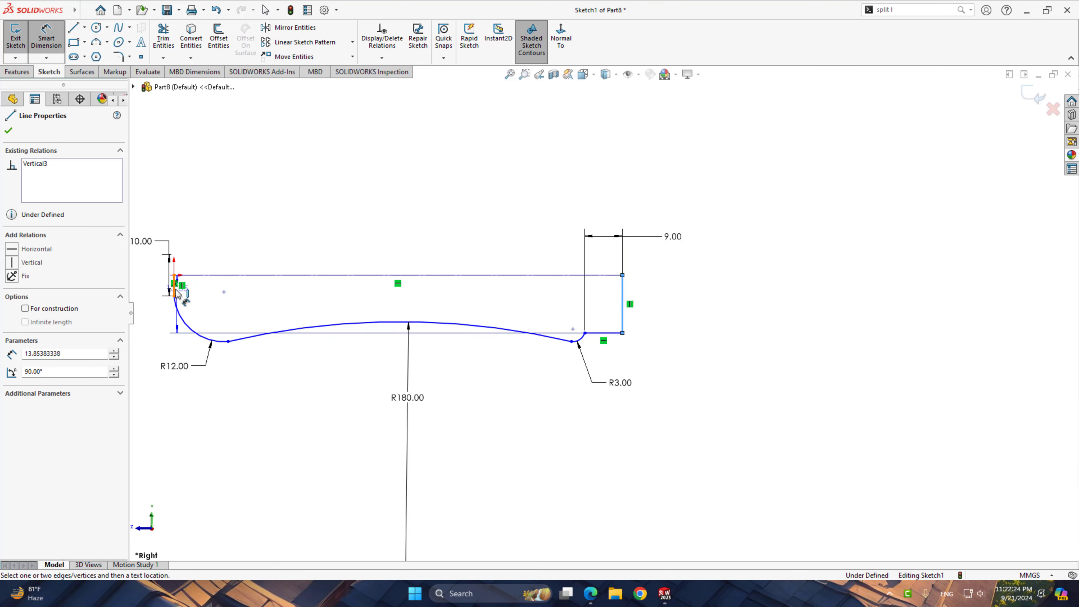
pyautogui.click(175, 291)
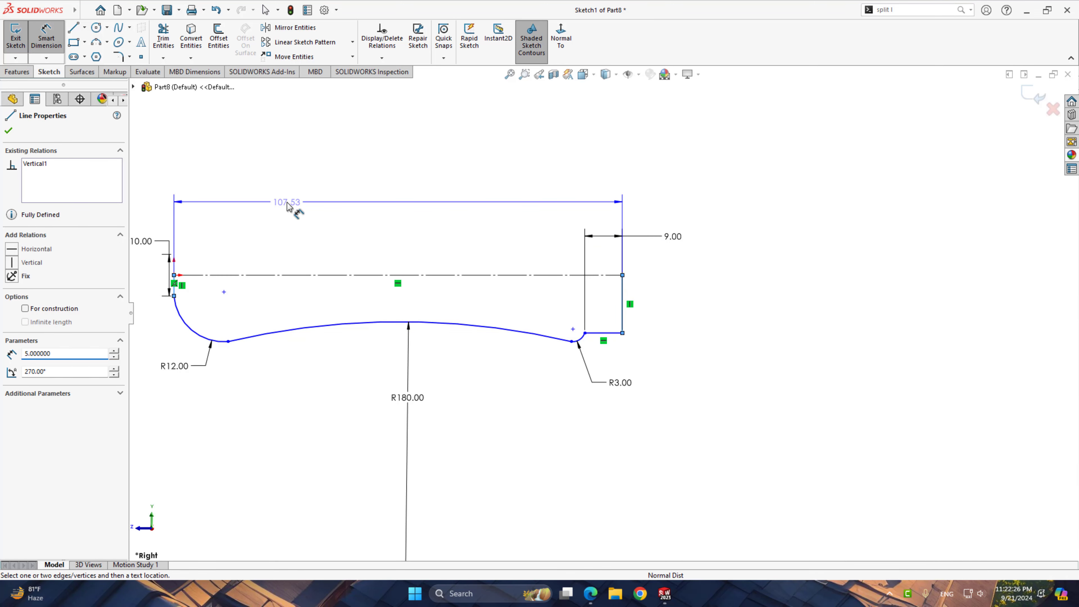
pyautogui.click(287, 207)
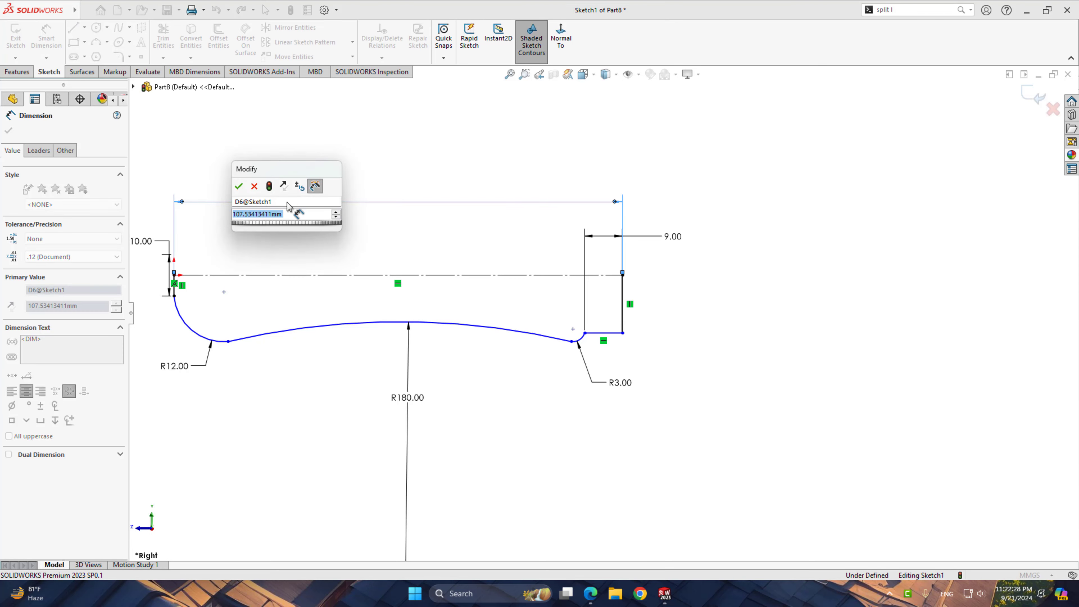
pyautogui.write('99')
pyautogui.press('Return')
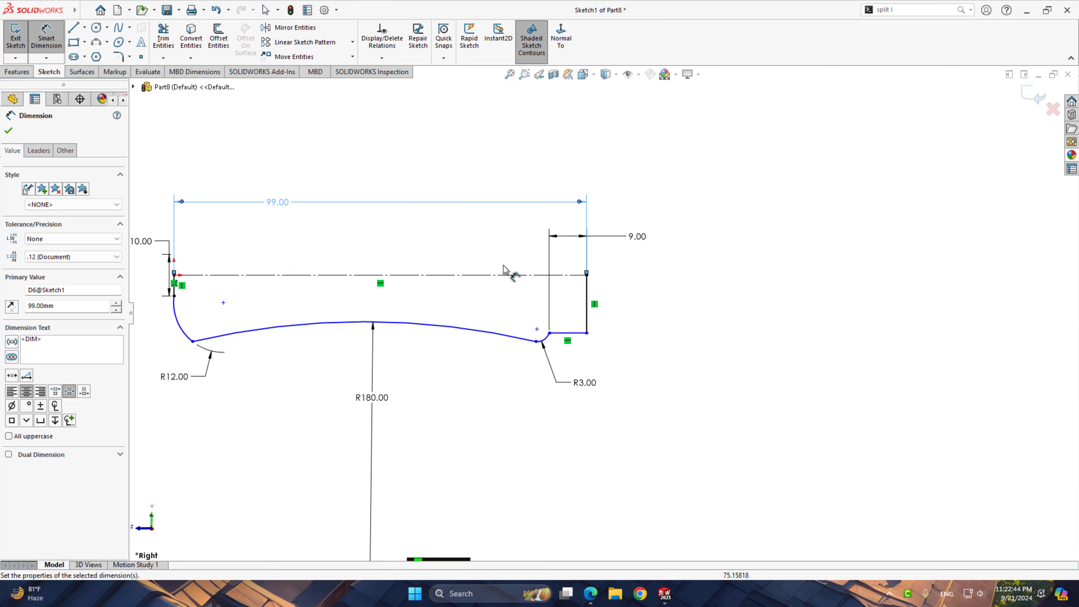
pyautogui.rightClick(685, 272)
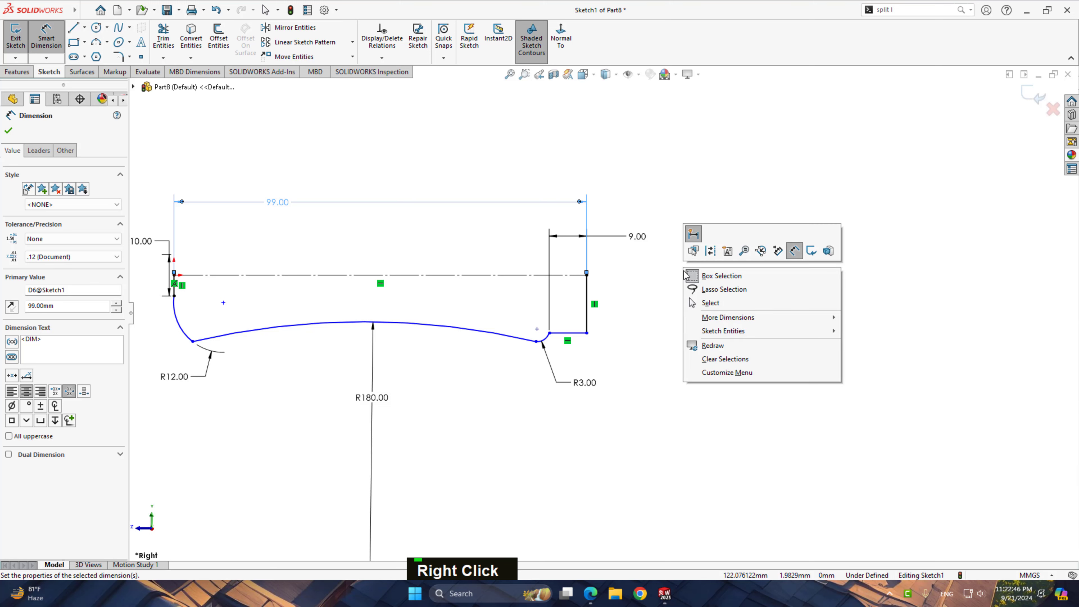
pyautogui.click(720, 303)
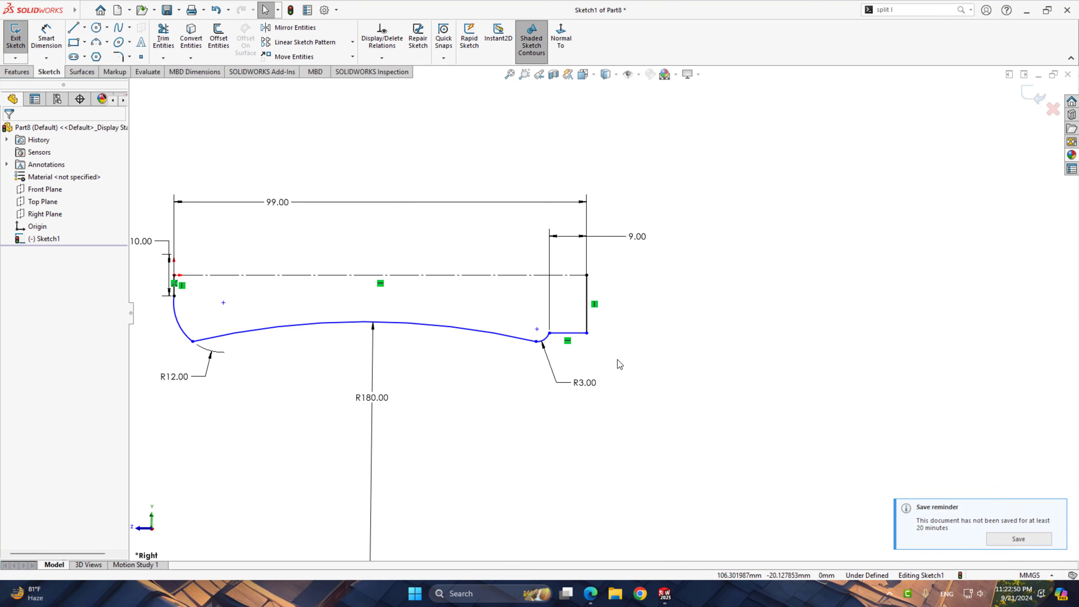
# Make the vertical line at the free end equal in length to the vertical line at the origin
pyautogui.click(587, 325)
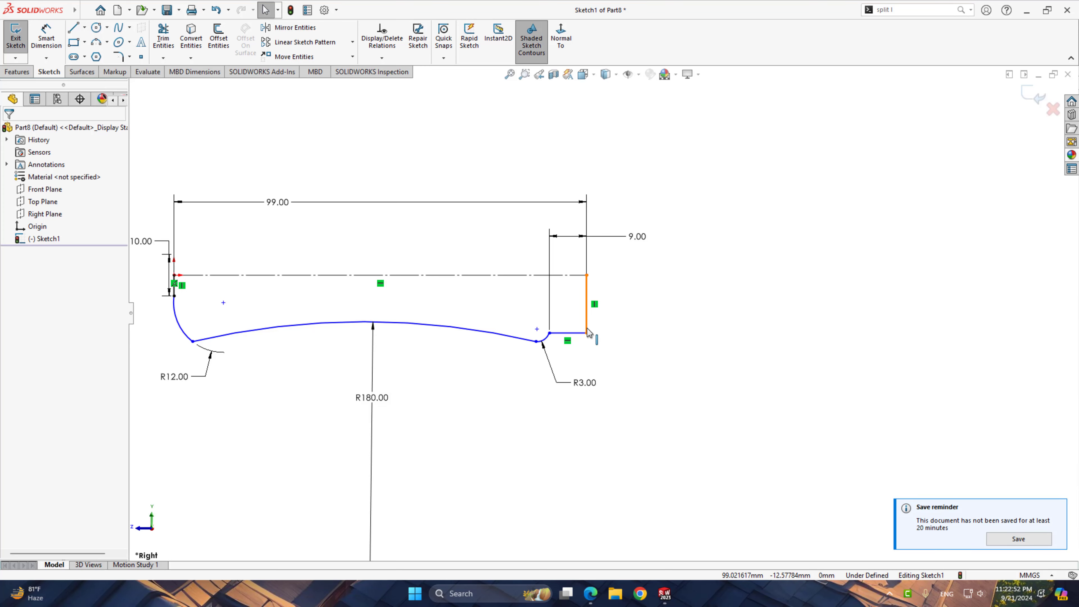
pyautogui.scroll(-3, 221, 300)
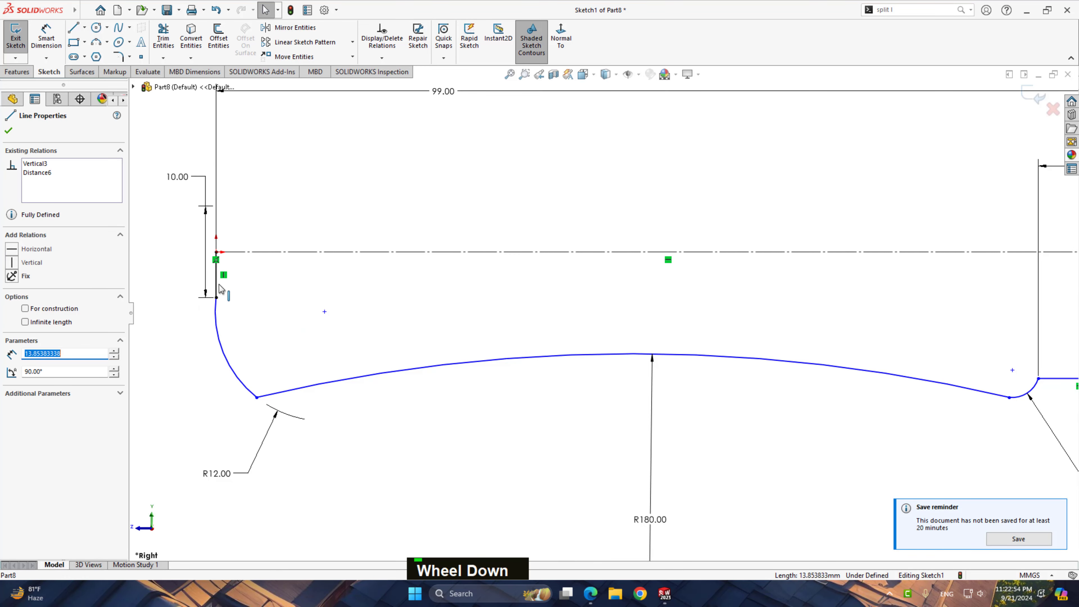
pyautogui.keyDown('ctrl'); pyautogui.click(217, 293); pyautogui.keyUp('ctrl')
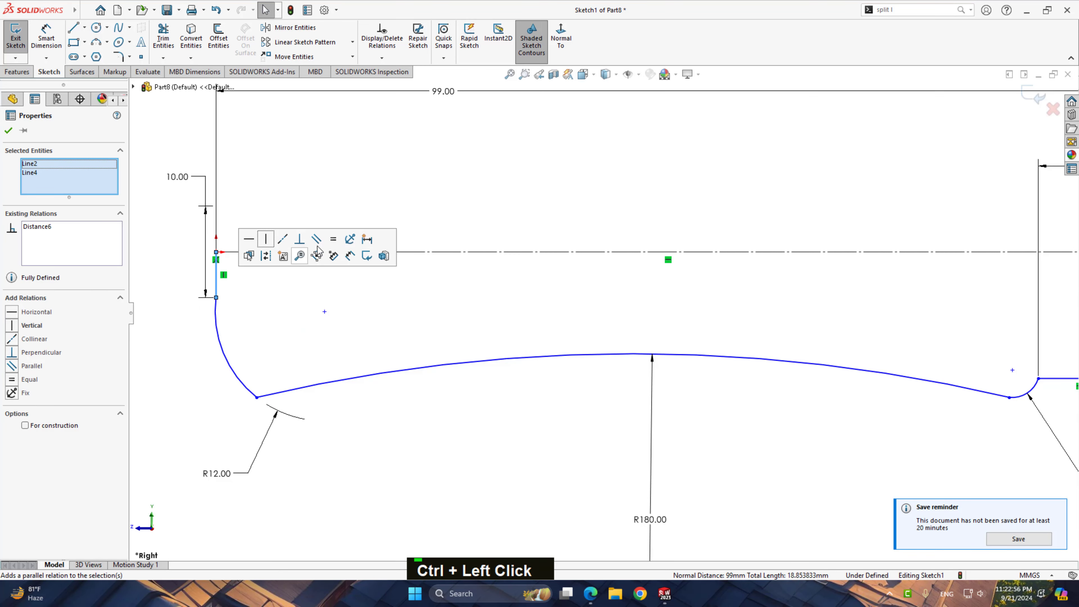
pyautogui.click(333, 240)
pyautogui.scroll(3, 603, 314)
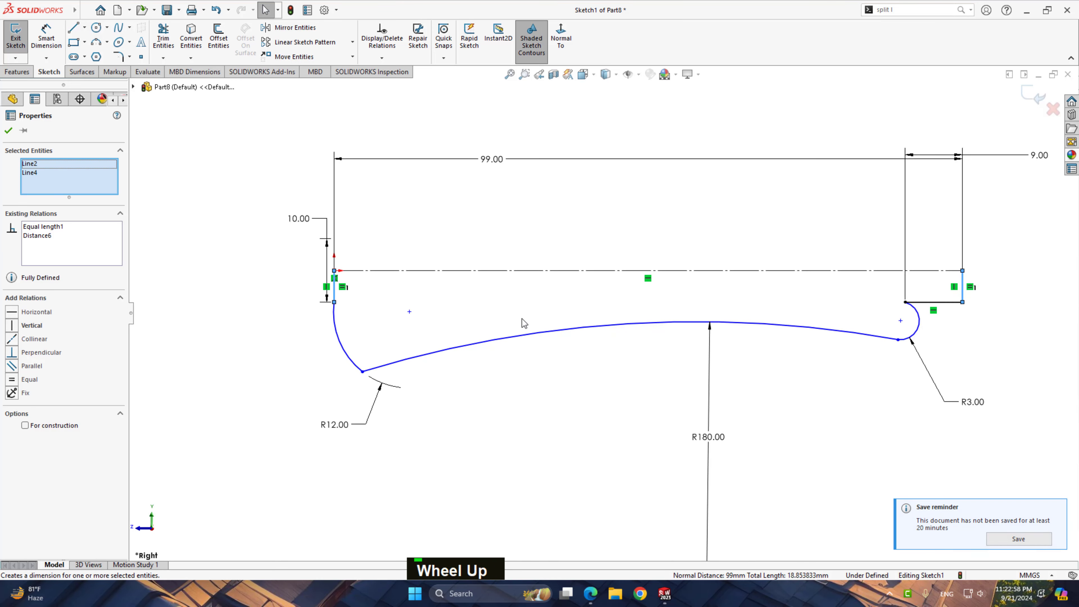
pyautogui.click(899, 315)
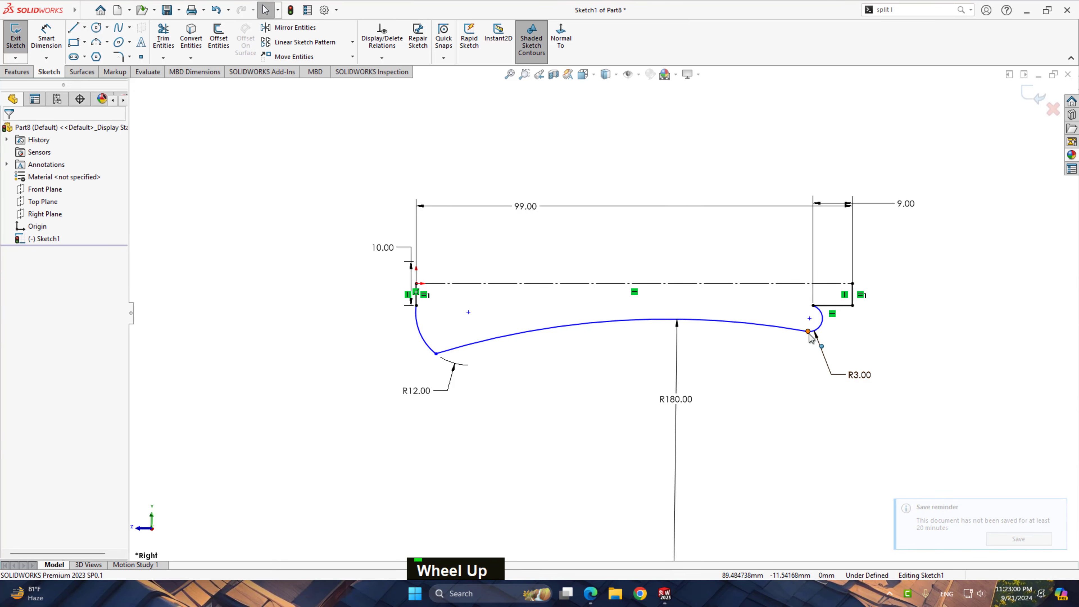
# Move the small arc's end away from the horizontal line and make the 12 mm arc tangent to the long 180 mm arc
pyautogui.moveTo(793, 336); pyautogui.dragTo(766, 334)
pyautogui.click(478, 371)
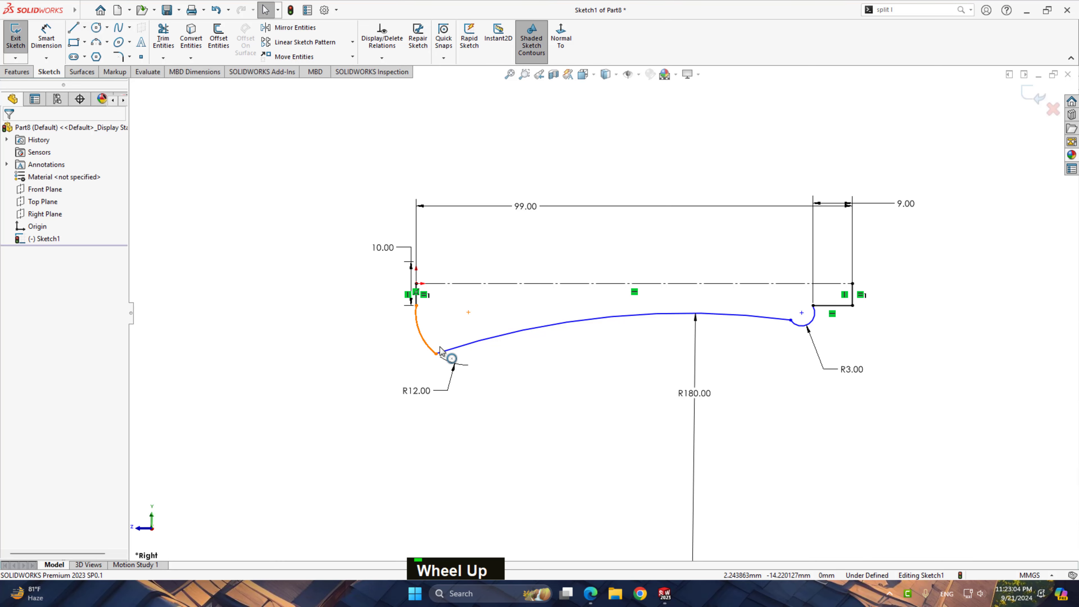
pyautogui.click(440, 348)
pyautogui.keyDown('shift'); pyautogui.click(447, 349); pyautogui.keyUp('shift')
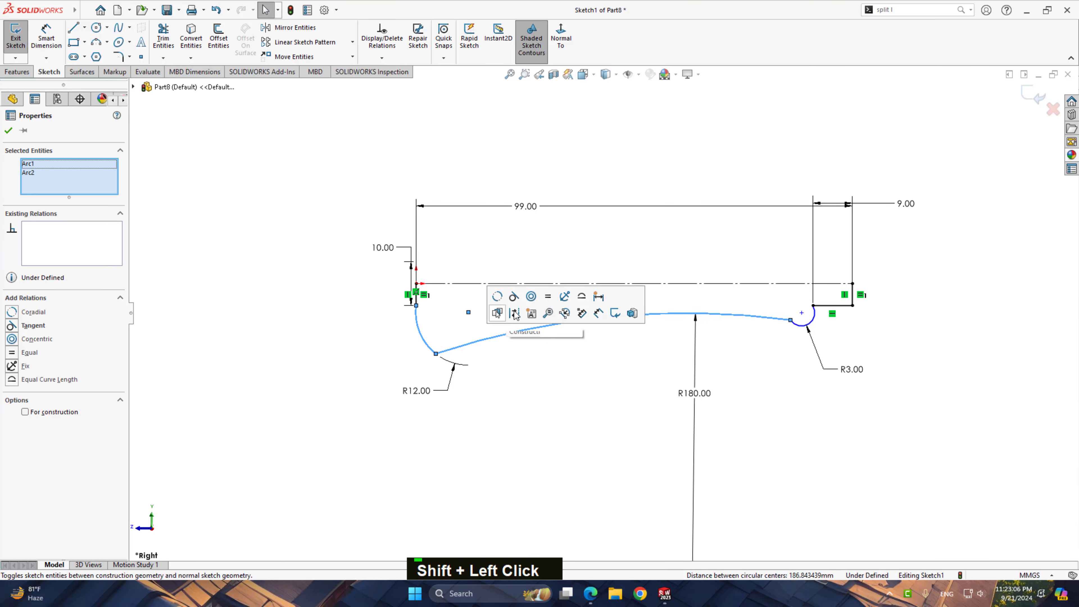
pyautogui.click(514, 296)
pyautogui.click(545, 404)
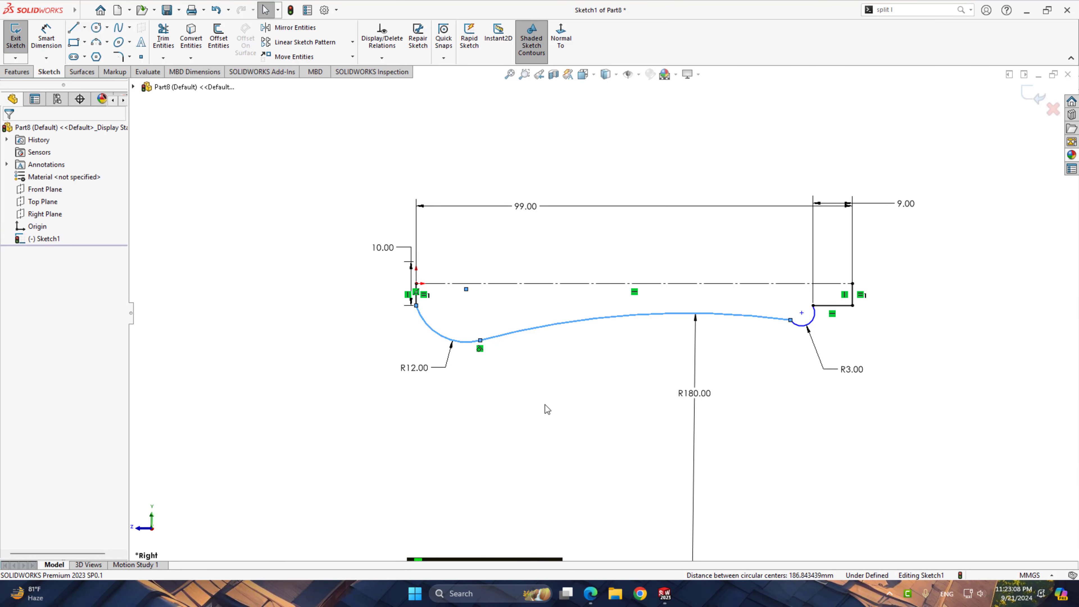
# Reposition the junction of the long arc and the 3 mm arc and make the two arcs tangent
pyautogui.scroll(-3, 858, 325)
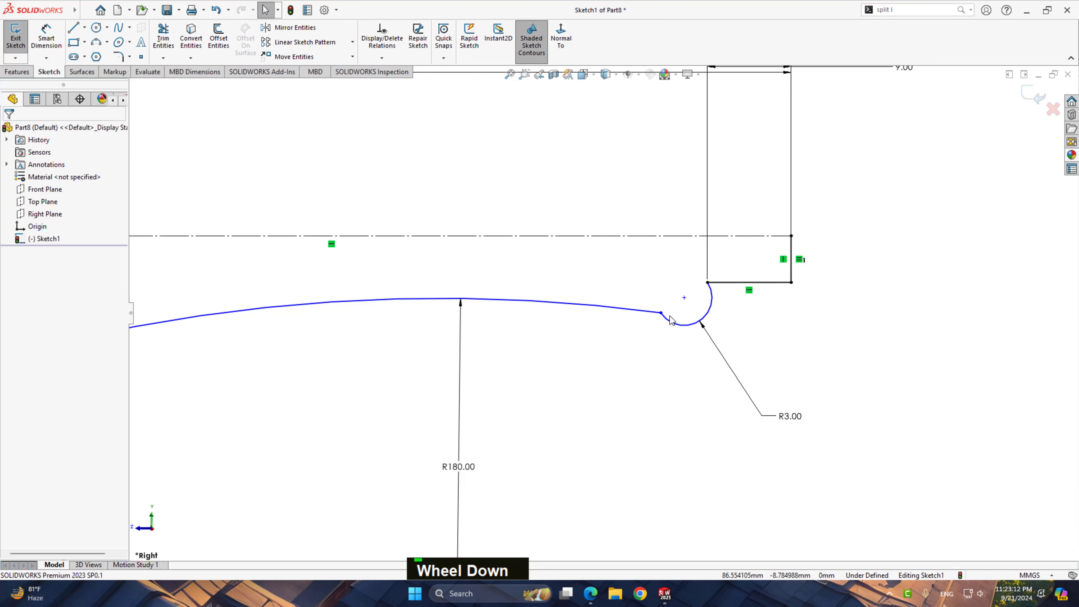
pyautogui.moveTo(663, 318)
pyautogui.mouseDown()
pyautogui.moveTo(639, 313)
pyautogui.moveTo(639, 323)
pyautogui.mouseUp()
pyautogui.click(661, 312)
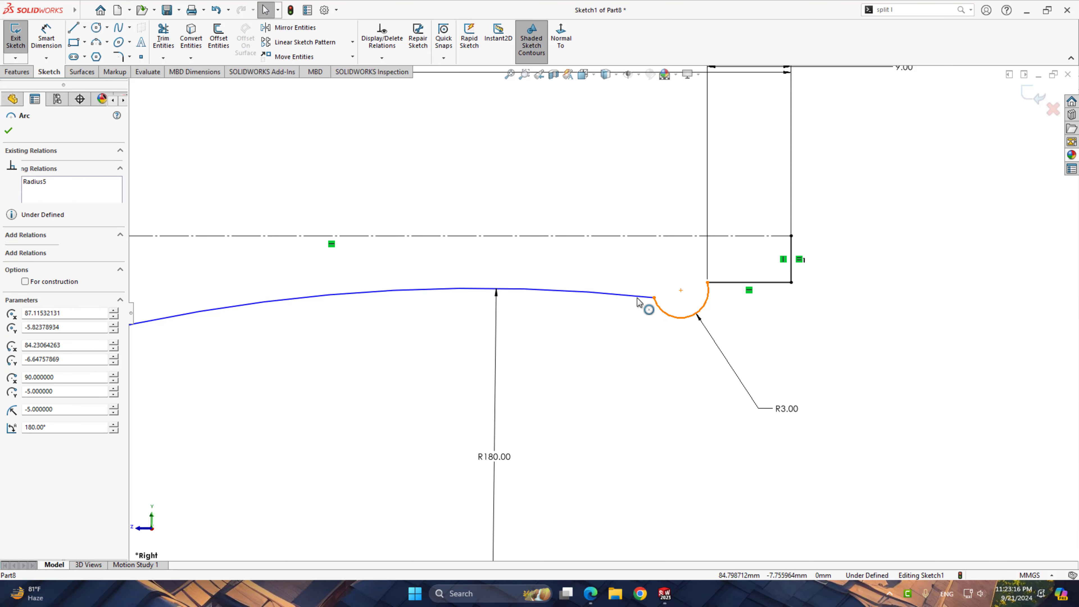
pyautogui.keyDown('shift'); pyautogui.click(637, 298); pyautogui.keyUp('shift')
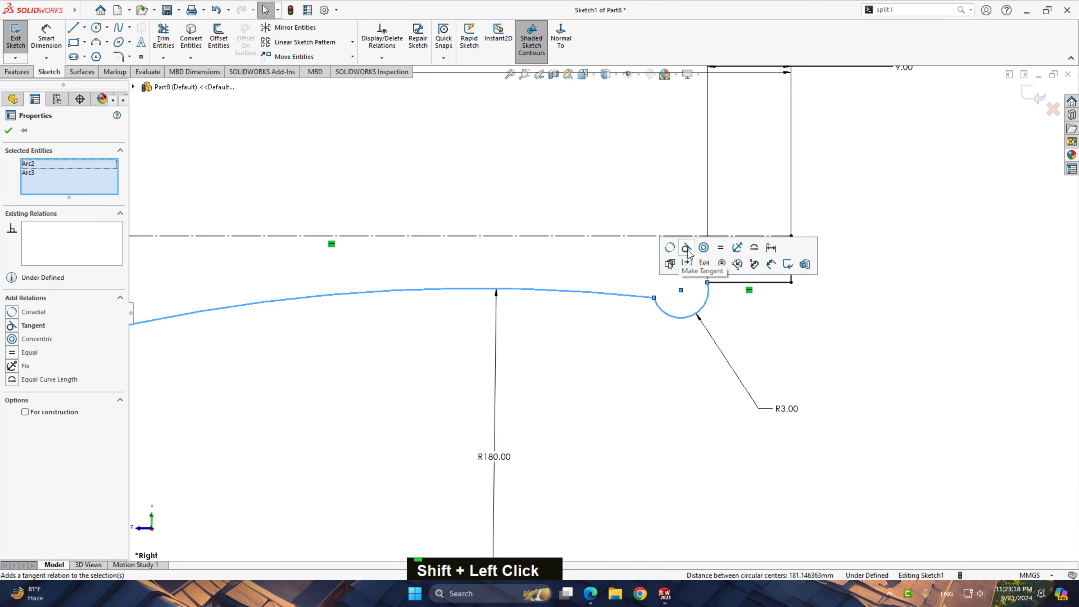
pyautogui.click(686, 248)
pyautogui.click(690, 294)
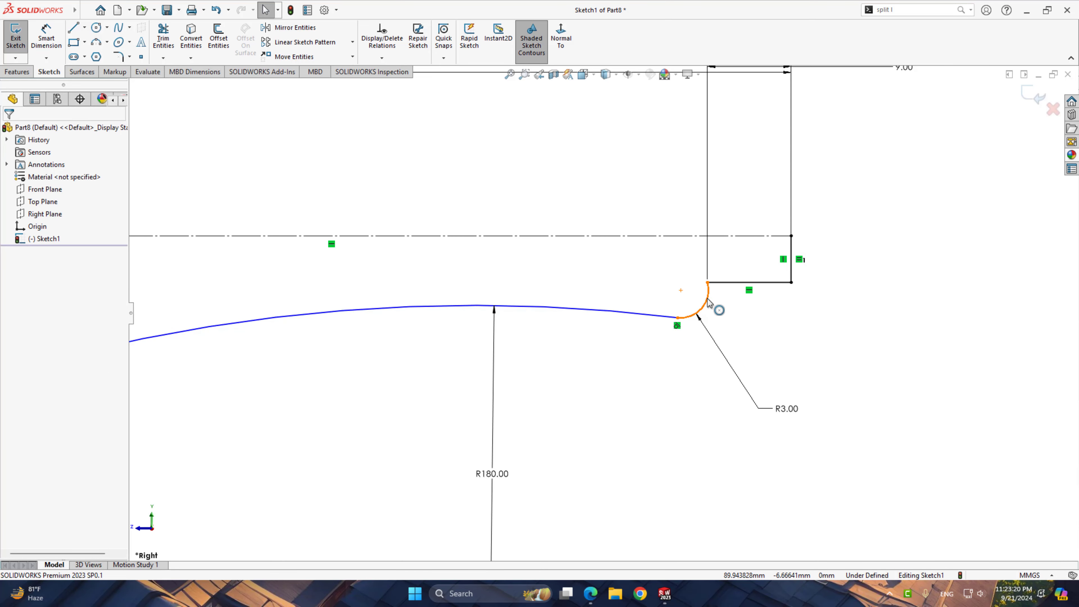
pyautogui.click(709, 302)
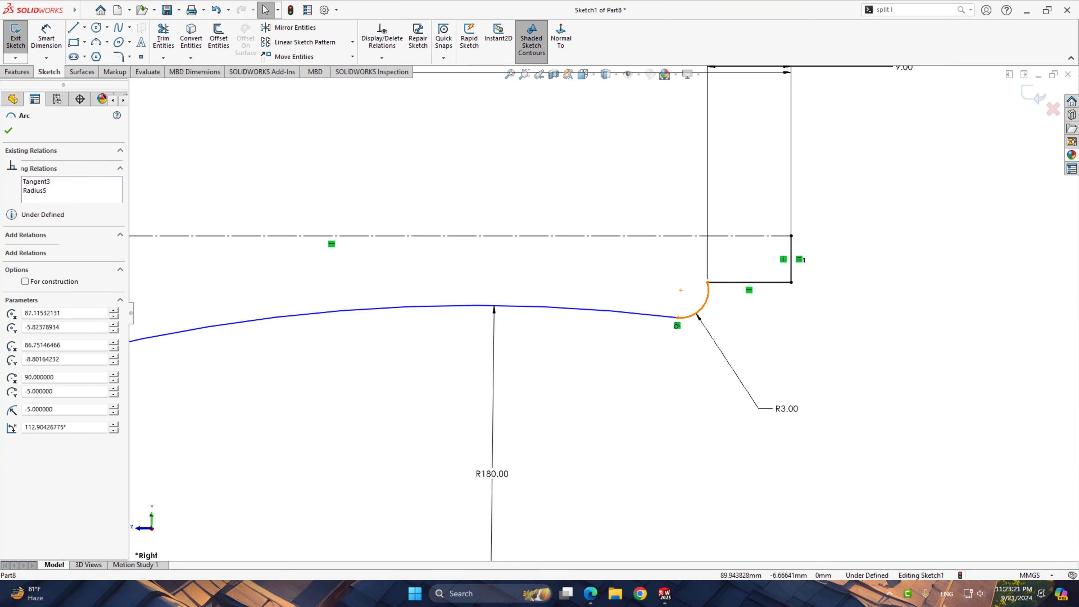
pyautogui.keyDown('shift'); pyautogui.click(722, 286); pyautogui.keyUp('shift')
pyautogui.click(729, 312)
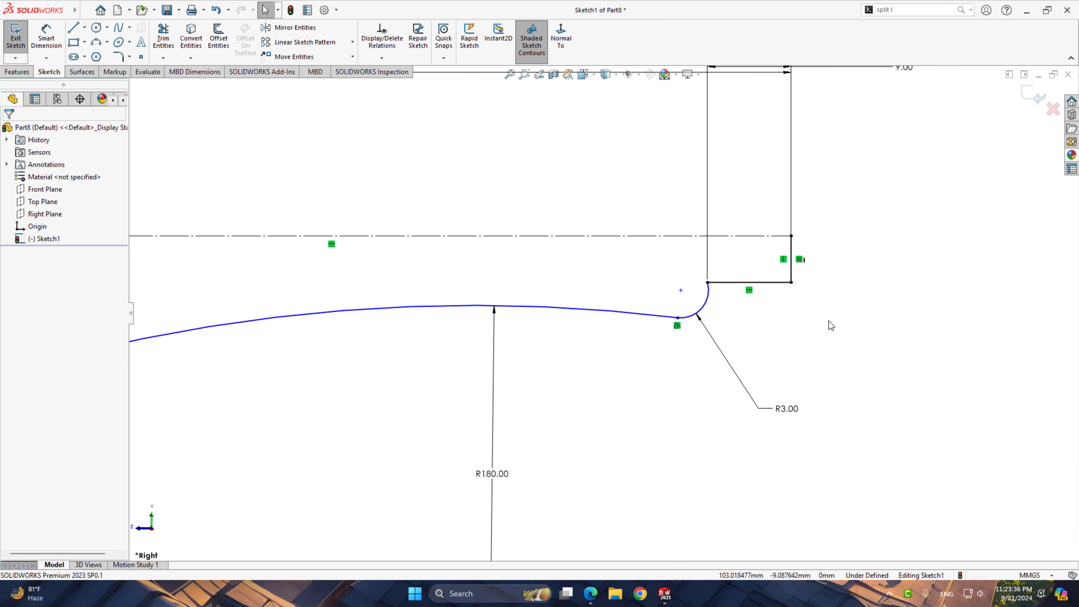
pyautogui.moveTo(829, 321); pyautogui.dragTo(772, 287, button='right')
pyautogui.rightClick(767, 313)
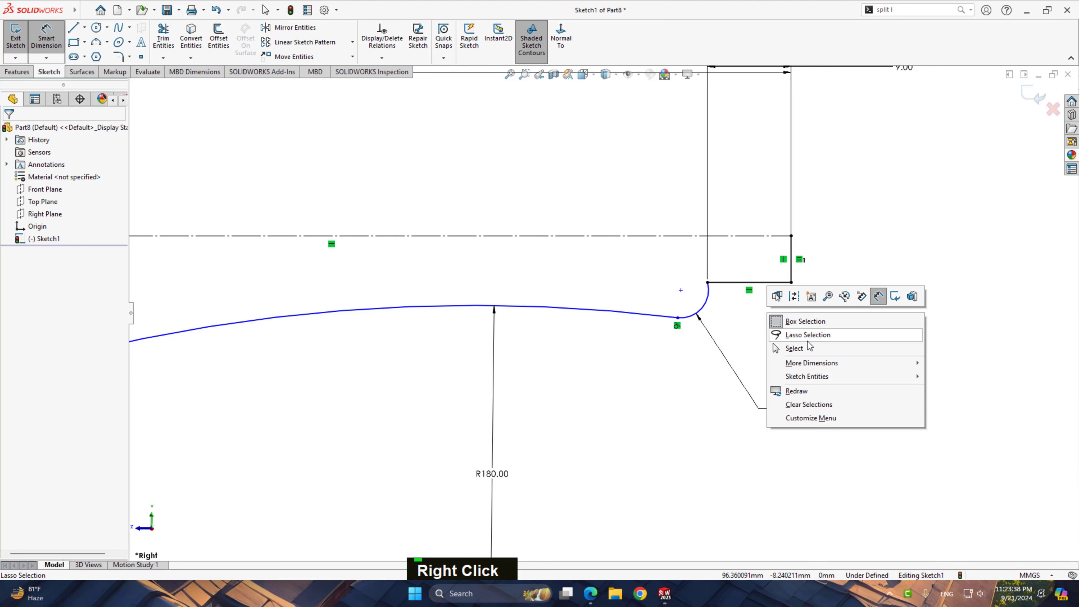
pyautogui.click(803, 348)
# Align the 3 mm arc's center point horizontally with the arc's end on the short horizontal line
pyautogui.click(680, 291)
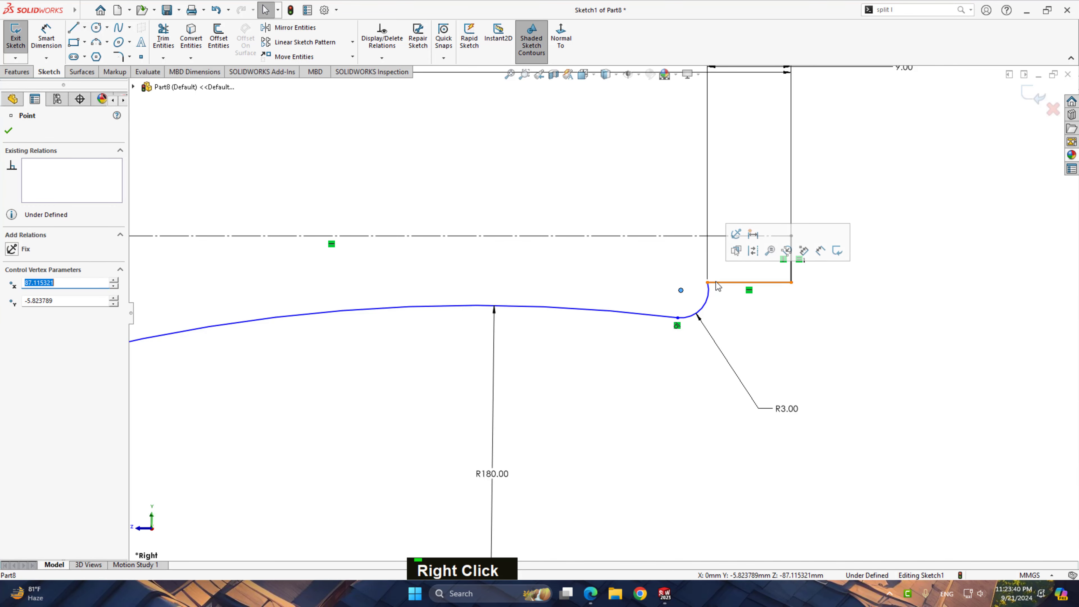
pyautogui.keyDown('ctrl'); pyautogui.click(707, 283); pyautogui.keyUp('ctrl')
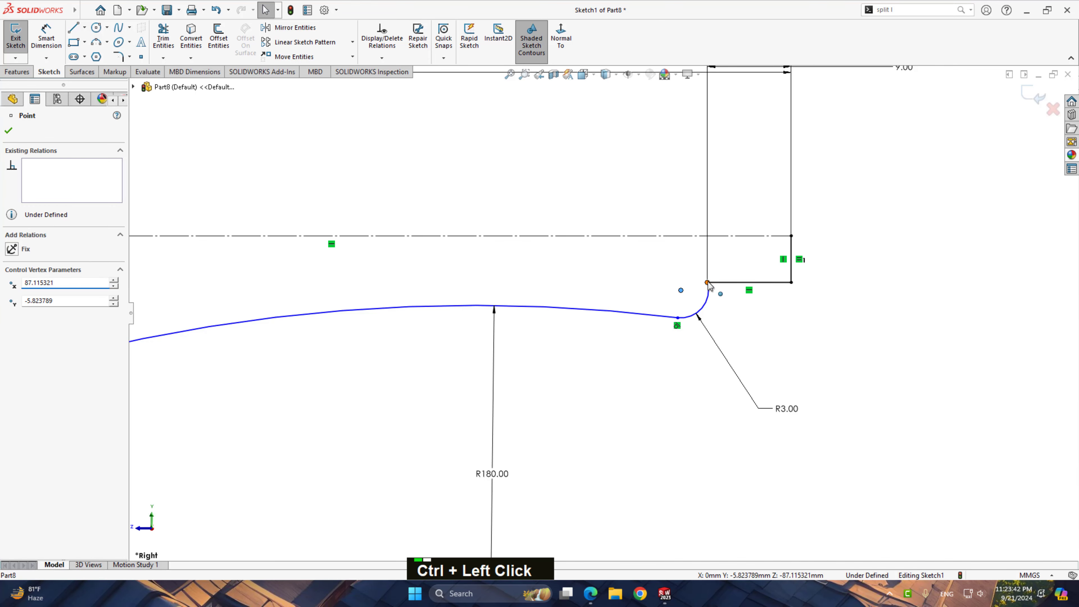
pyautogui.click(748, 236)
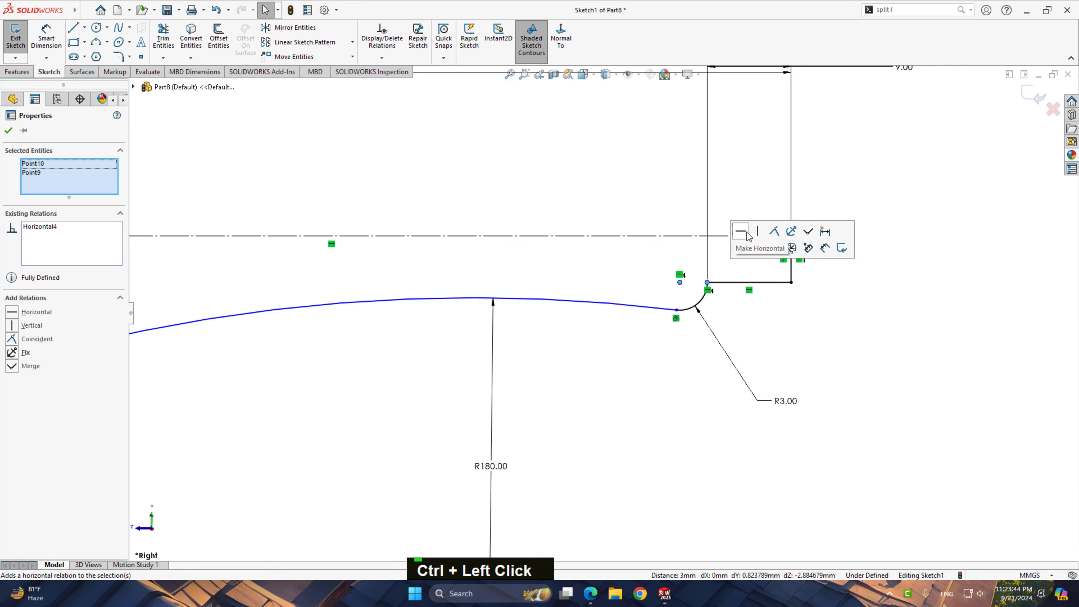
pyautogui.click(633, 340)
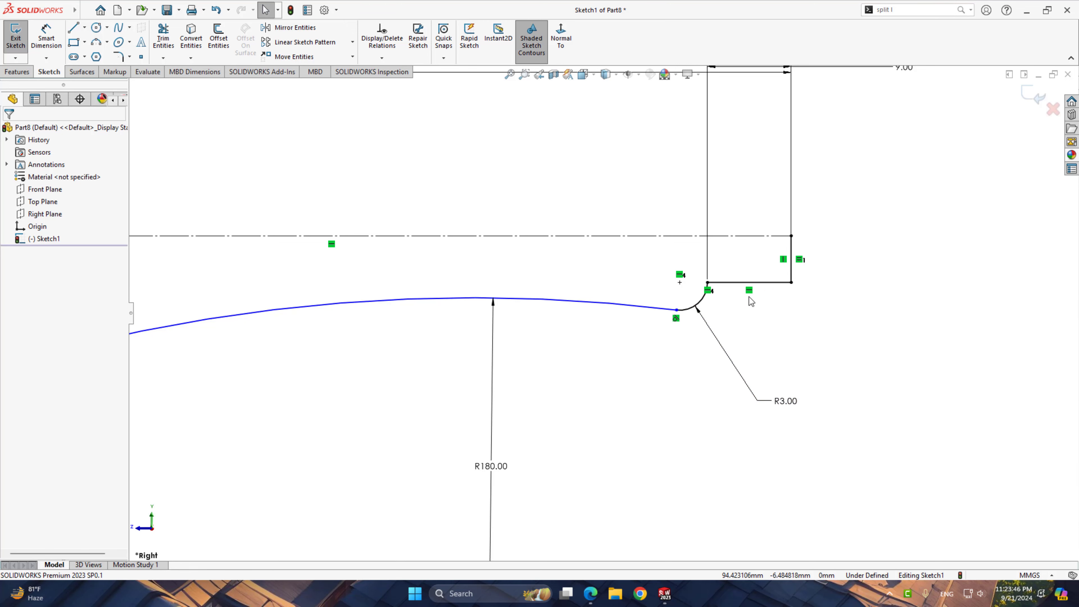
# Dimension the 12 mm arc's center point about the centerline as a doubled distance of 3 mm
pyautogui.scroll(5, 599, 316)
pyautogui.scroll(-1, 445, 348)
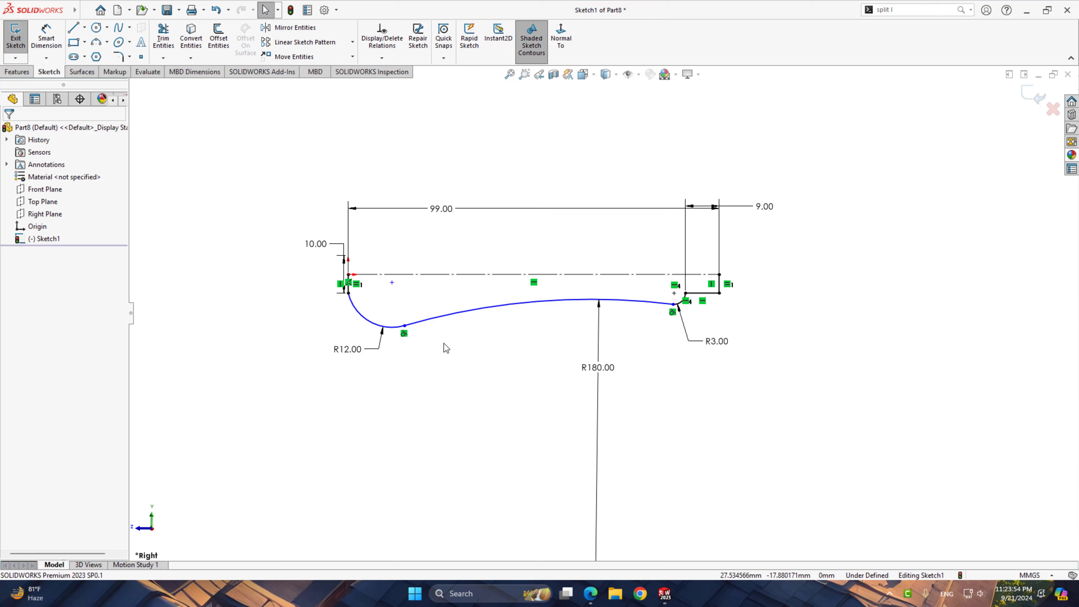
pyautogui.click(405, 326)
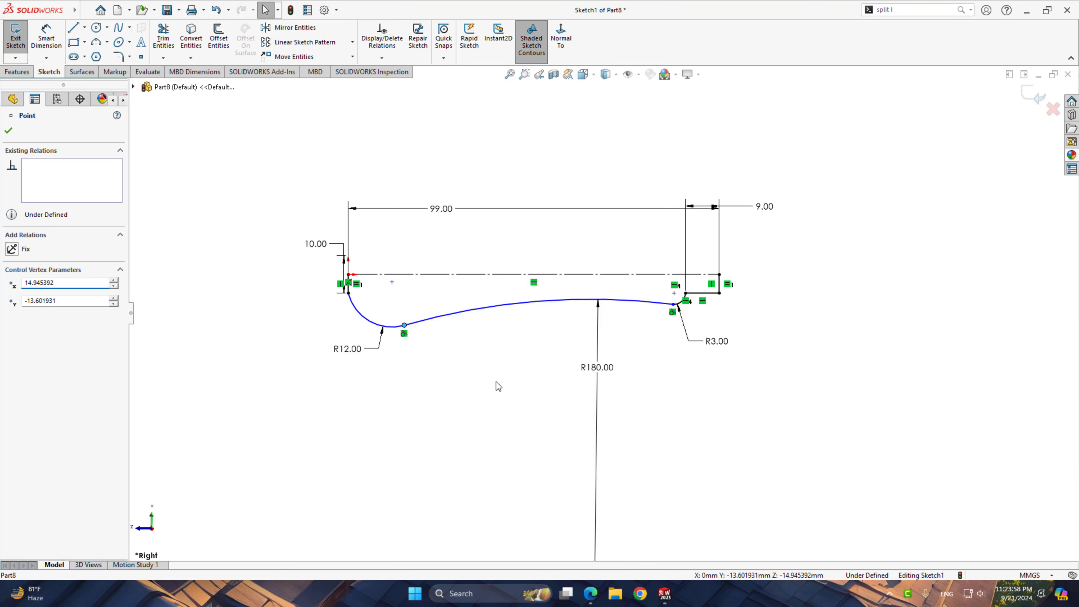
pyautogui.press('Escape')
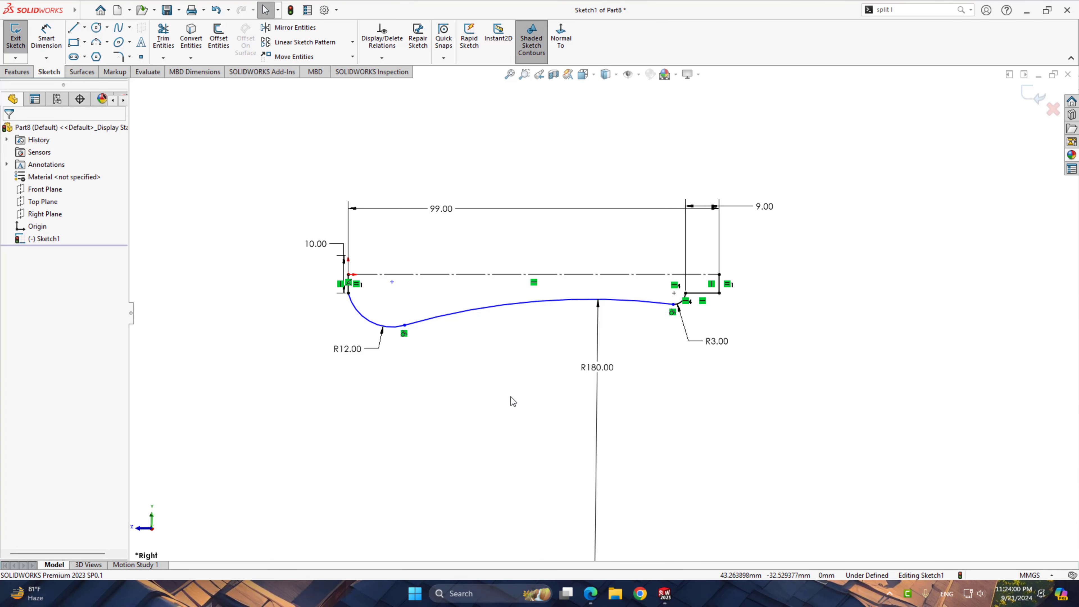
pyautogui.moveTo(513, 401); pyautogui.dragTo(511, 364, button='right')
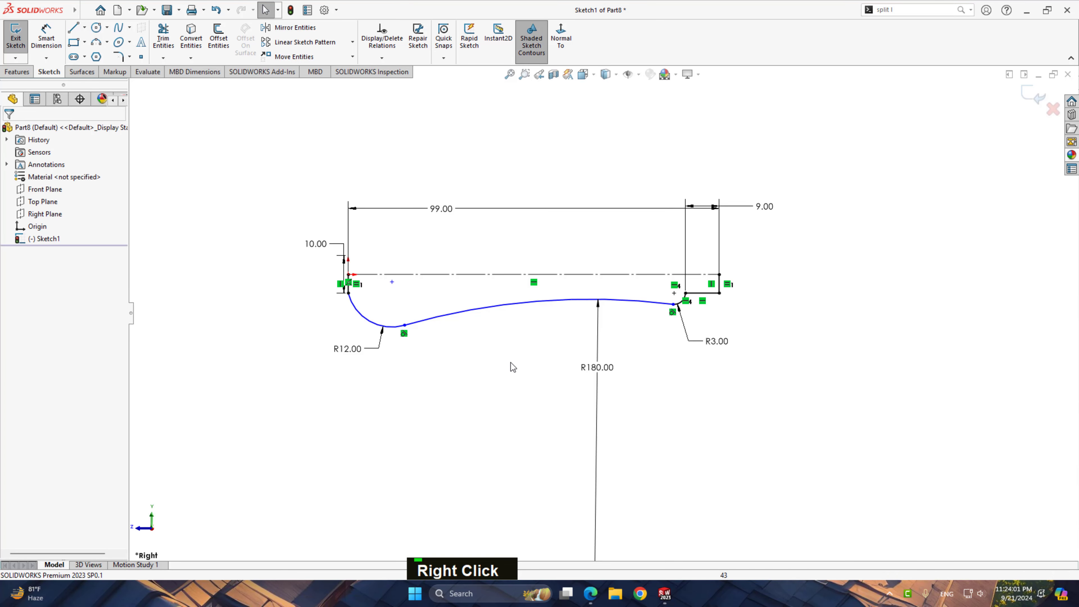
pyautogui.click(391, 282)
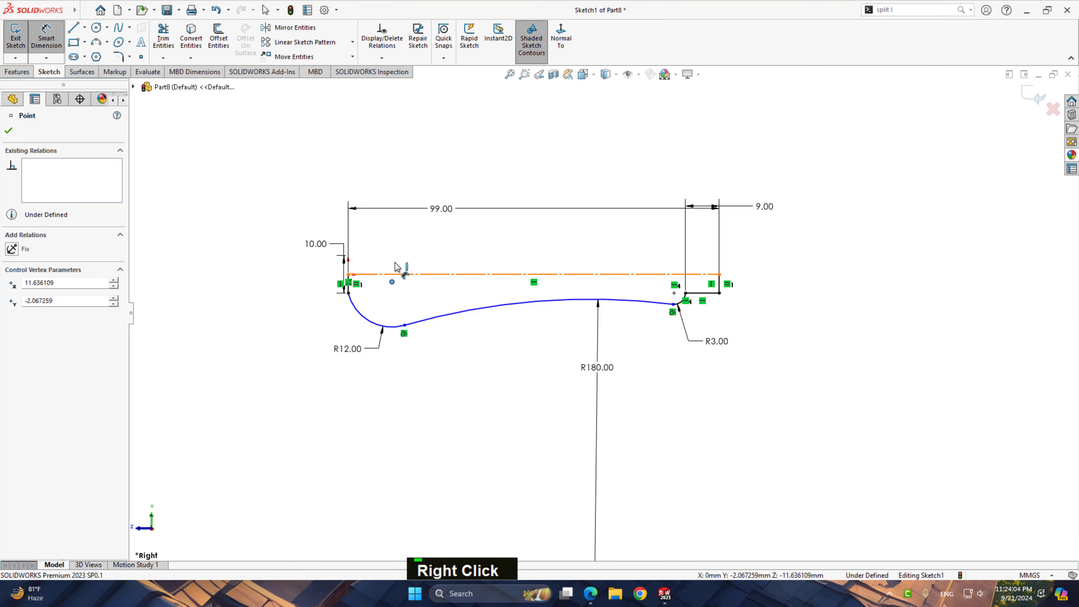
pyautogui.click(392, 274)
pyautogui.click(390, 253)
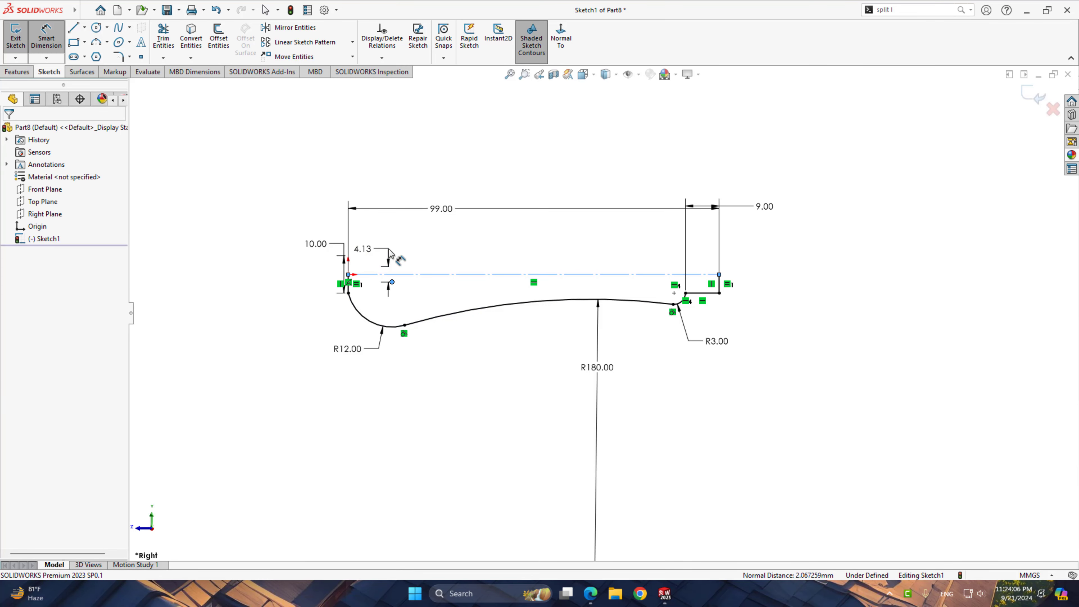
pyautogui.write('3')
pyautogui.press('Return')
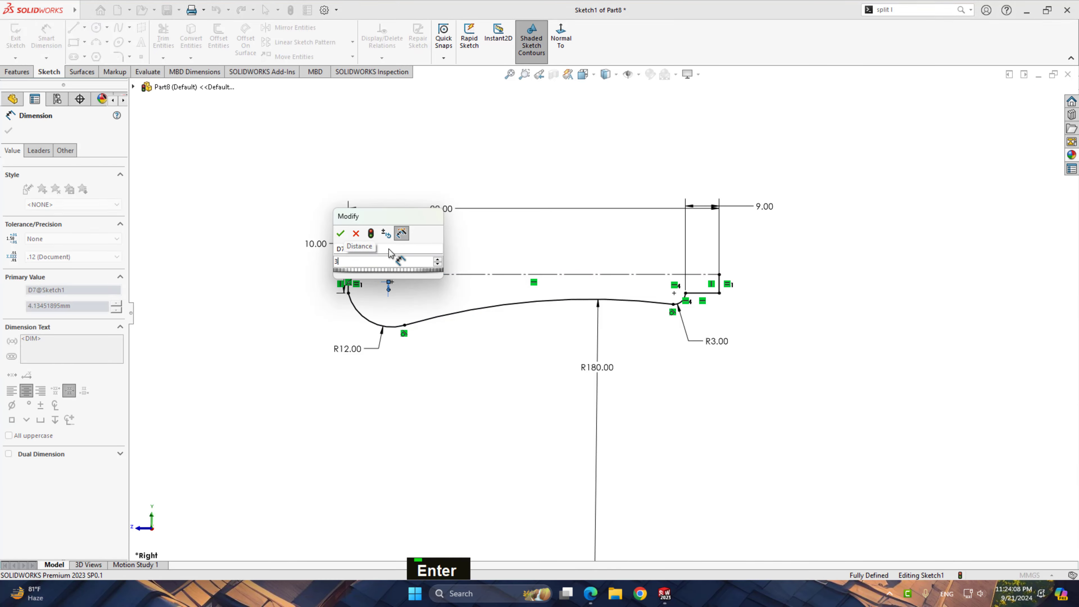
pyautogui.click(425, 246)
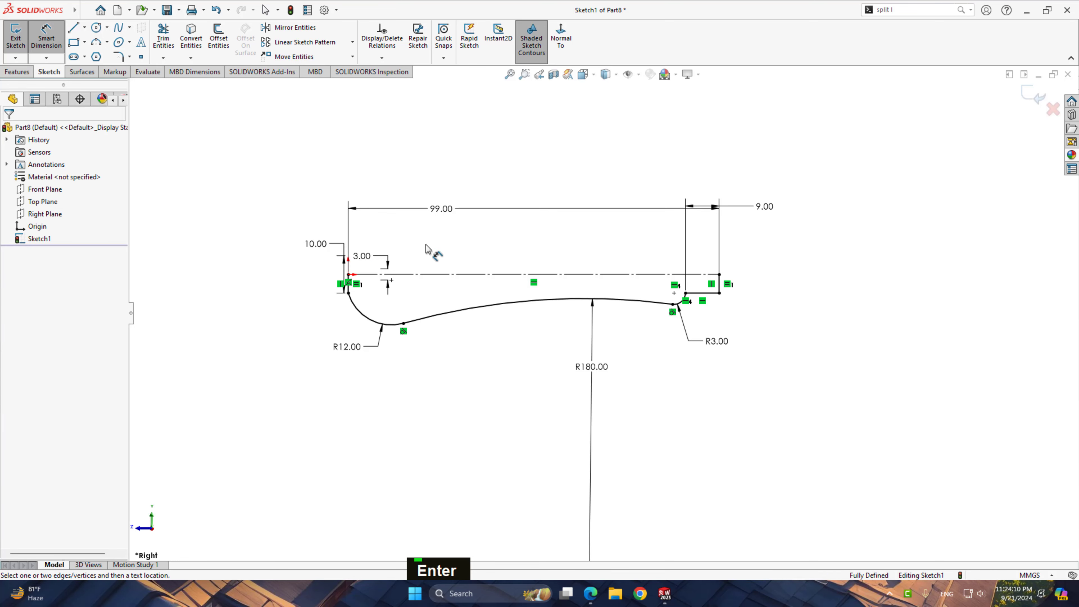
pyautogui.scroll(1, 812, 279)
pyautogui.scroll(-3, 797, 278)
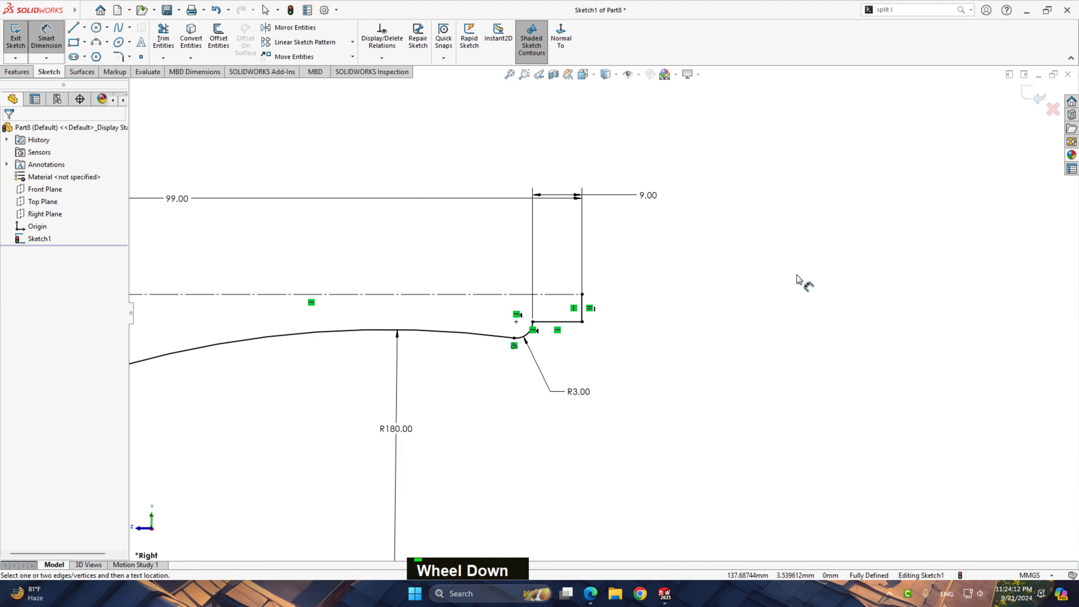
pyautogui.scroll(-1, 714, 276)
pyautogui.rightClick(714, 275)
pyautogui.click(715, 272)
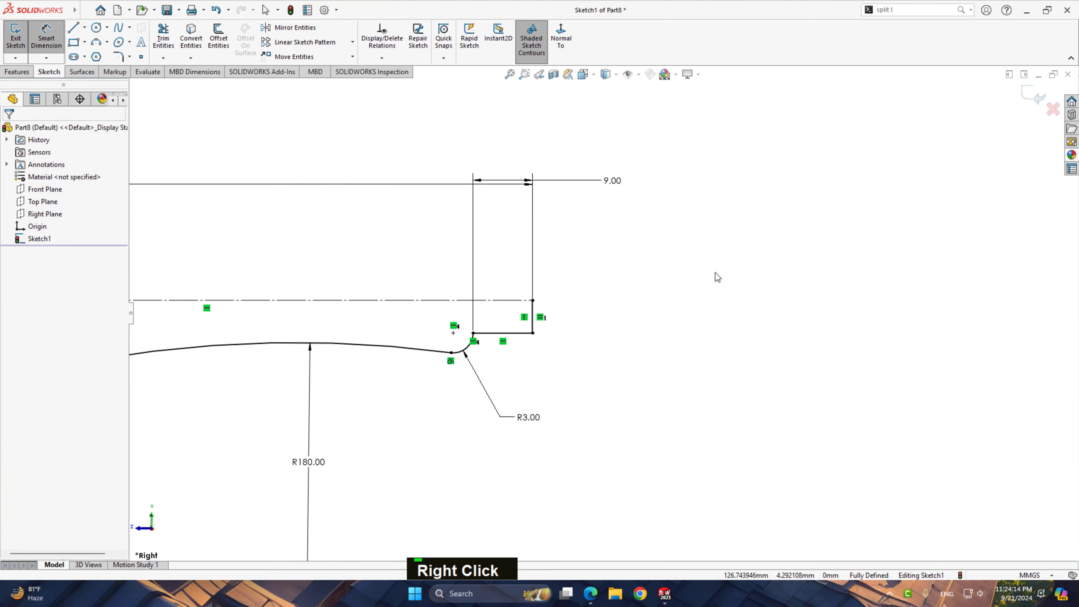
pyautogui.scroll(3, 776, 290)
pyautogui.scroll(-3, 728, 296)
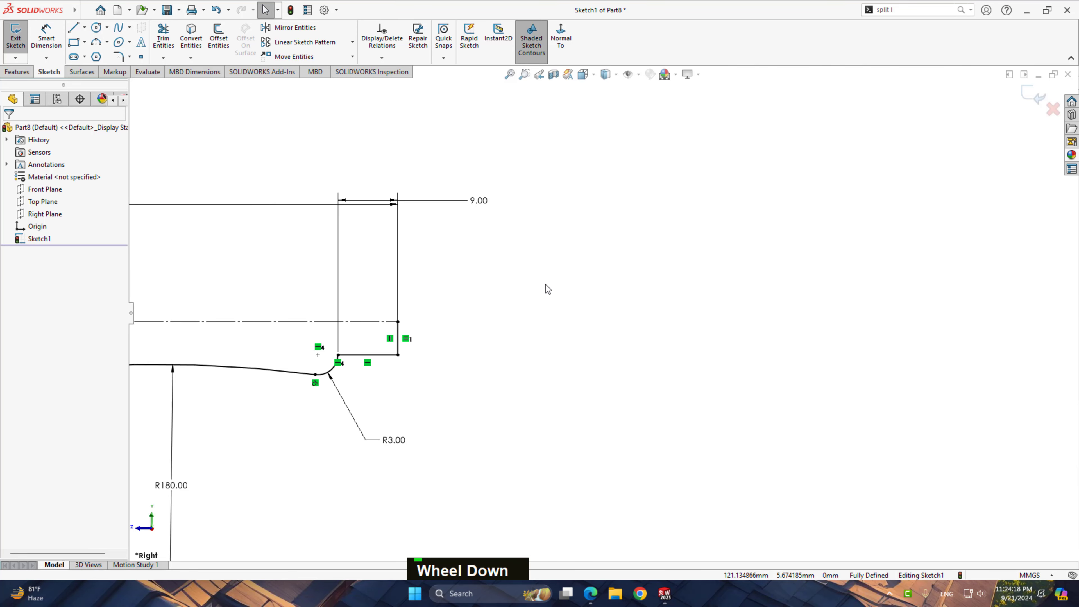
pyautogui.moveTo(545, 285); pyautogui.dragTo(461, 293, button='right')
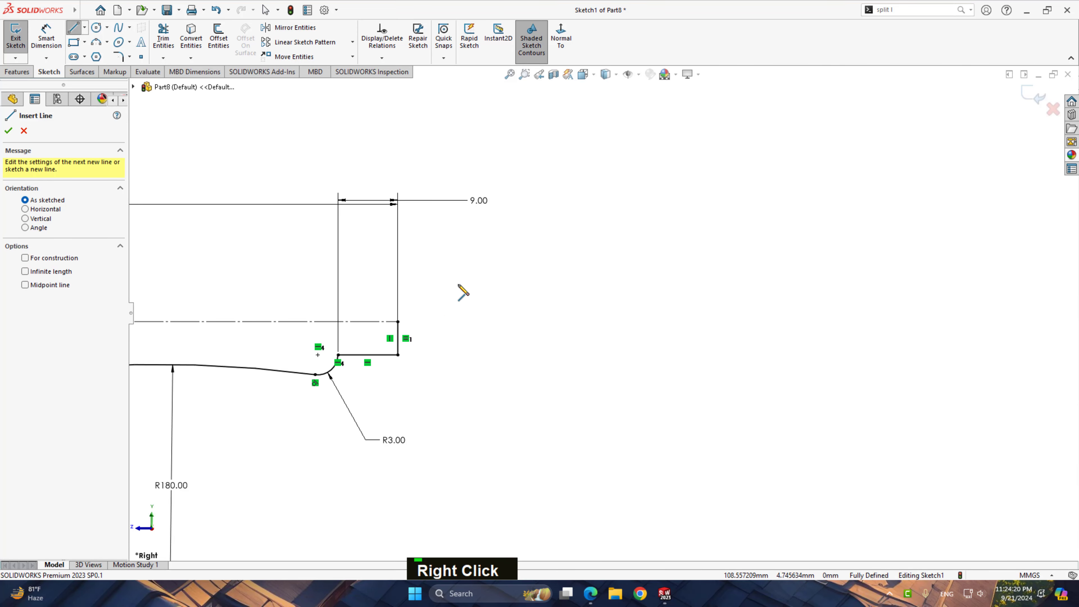
pyautogui.click(23, 131)
pyautogui.scroll(3, 601, 313)
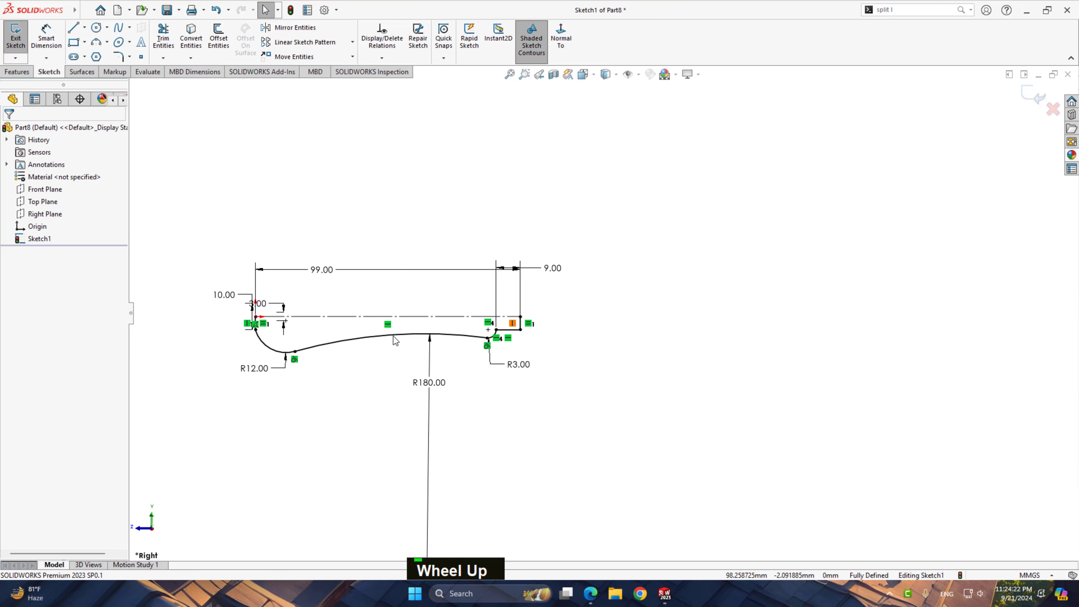
# Revolve the profile 360 degrees about the centerline as a solid boss, accepting automatic closure of the open sketch
pyautogui.click(17, 71)
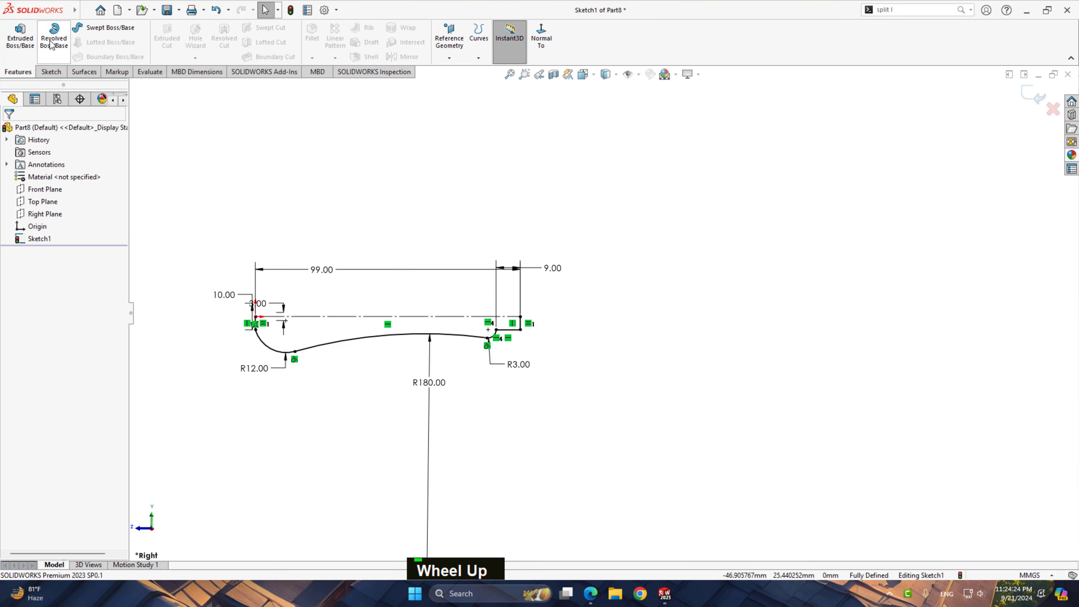
pyautogui.click(54, 36)
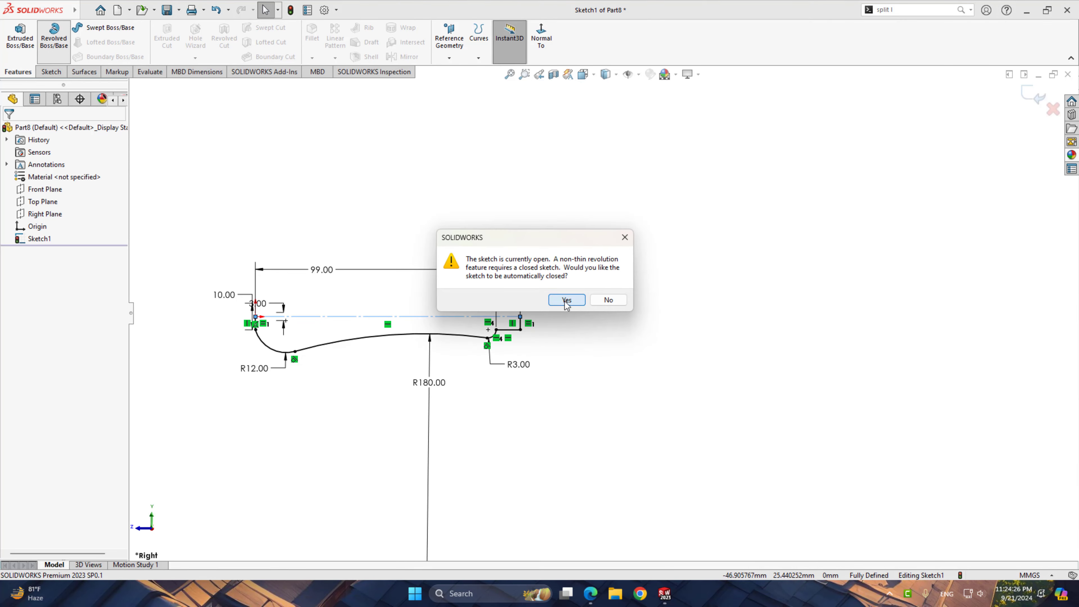
pyautogui.click(566, 300)
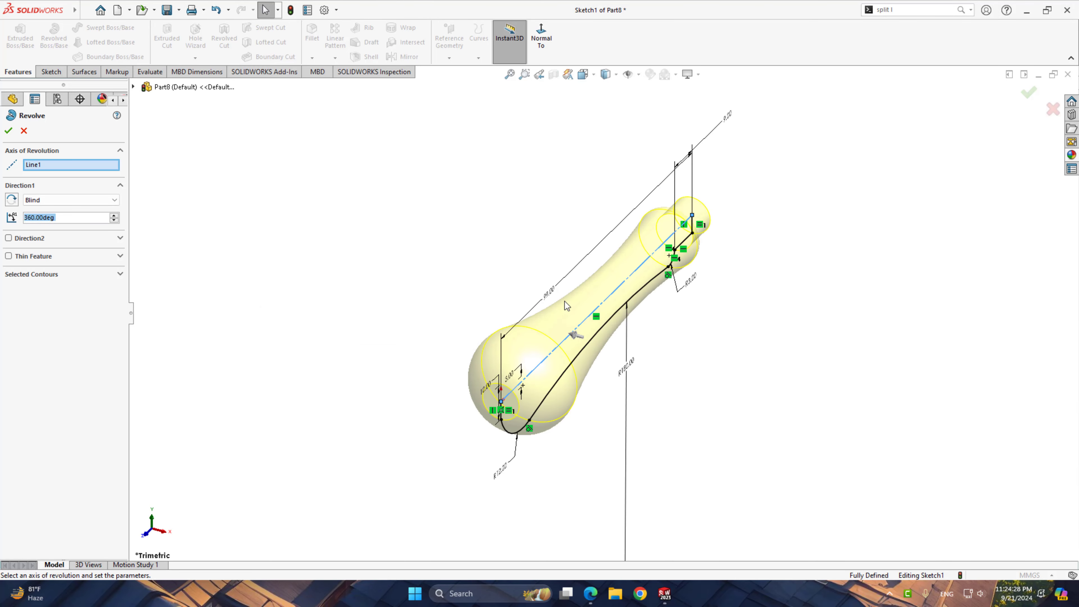
pyautogui.click(9, 131)
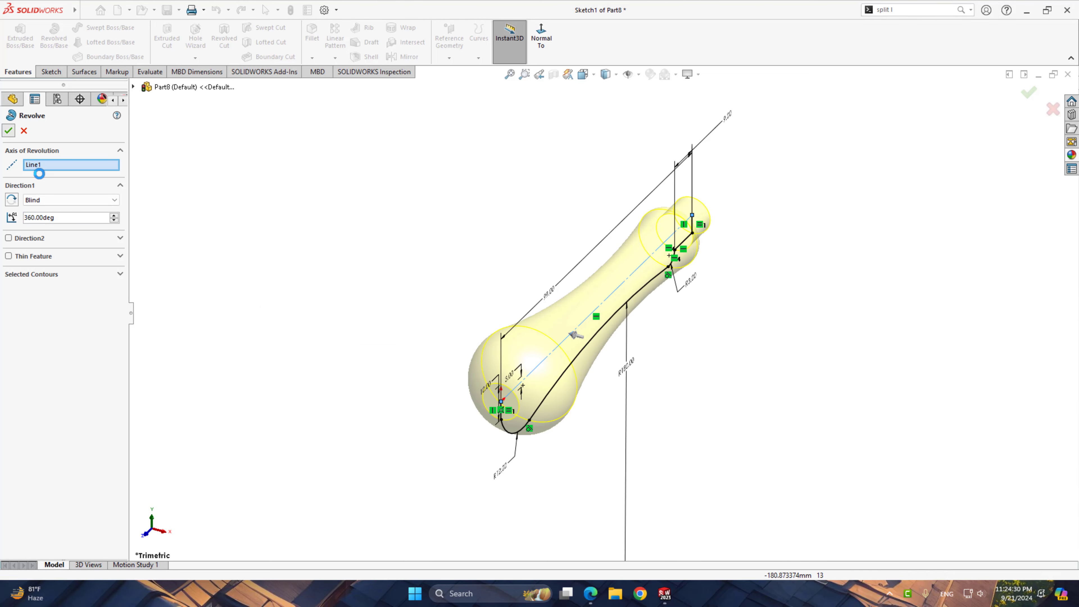
pyautogui.click(442, 328)
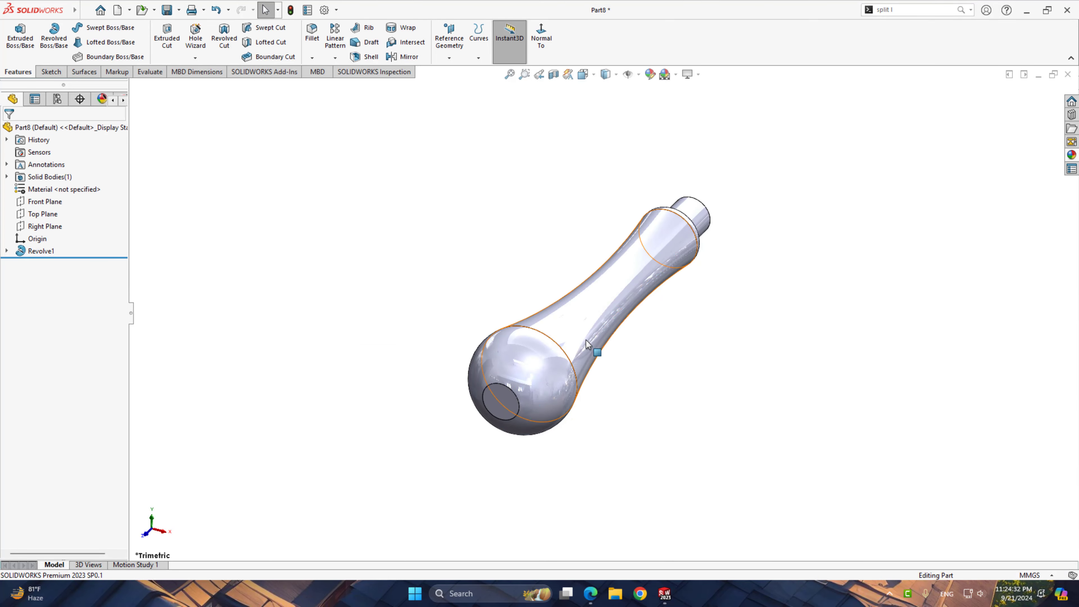
# Start a new sketch on the Right Plane for the tool shaft at the narrow end of the handle
pyautogui.keyDown('ctrl'); pyautogui.moveTo(594, 343); pyautogui.dragTo(345, 381, button='middle'); pyautogui.keyUp('ctrl')
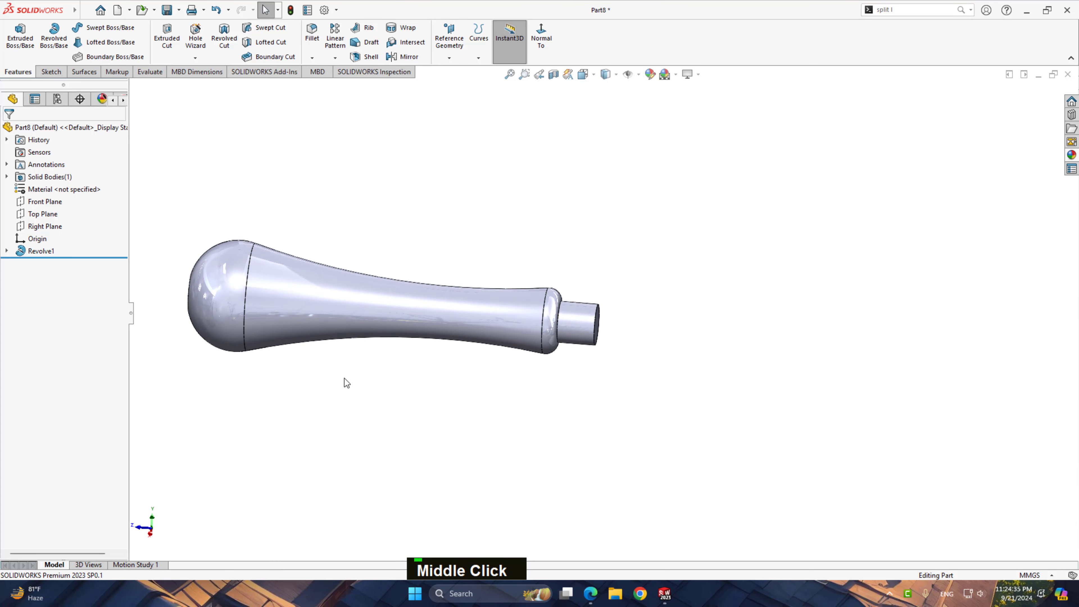
pyautogui.click(45, 226)
pyautogui.click(64, 212)
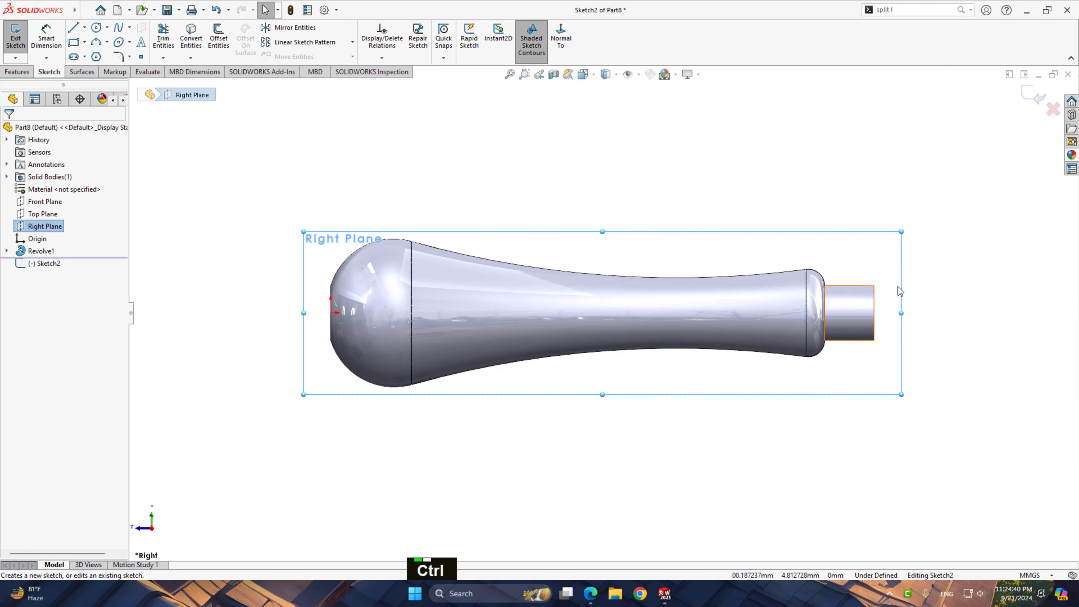
pyautogui.keyDown('ctrl'); pyautogui.moveTo(896, 288); pyautogui.dragTo(364, 261, button='middle'); pyautogui.keyUp('ctrl')
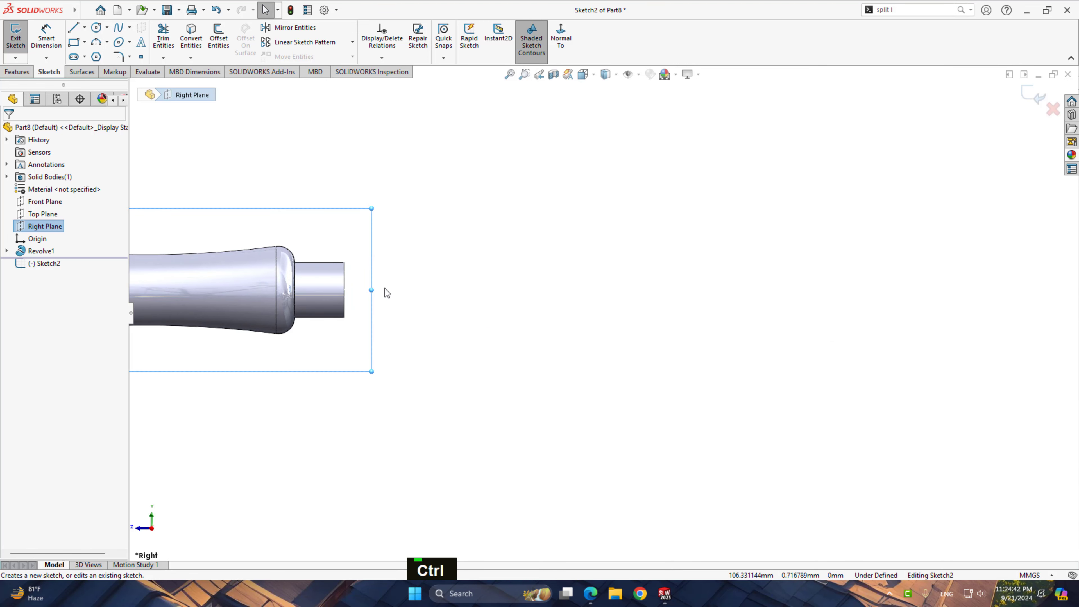
pyautogui.scroll(-2, 386, 293)
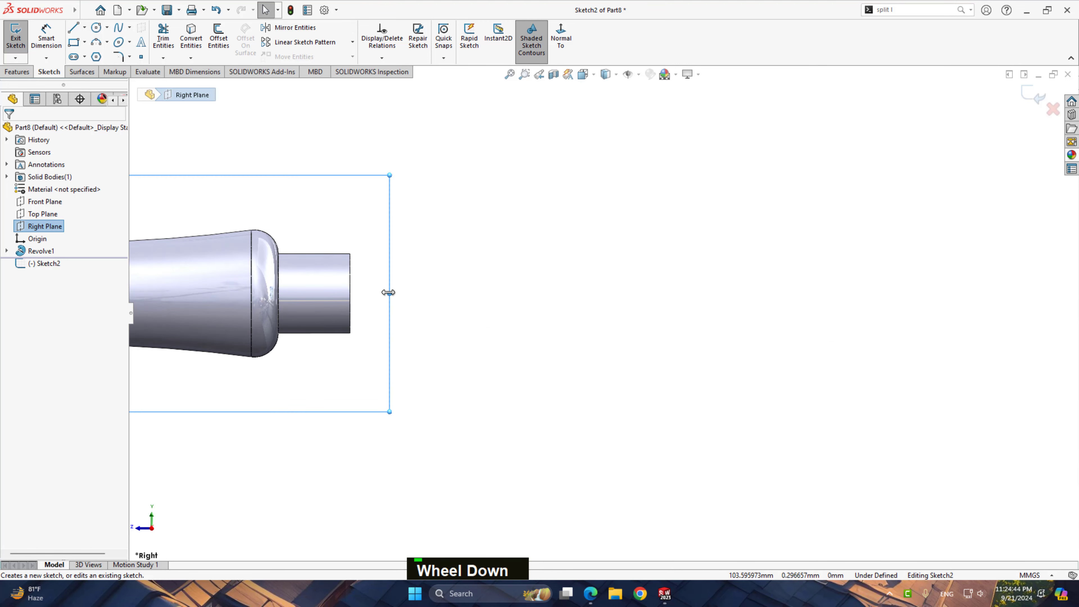
# Sketch a horizontal line about 18.7 mm long outward from the handle's end face, just below the axis, followed by a slanted line about 2.85 mm long
pyautogui.moveTo(473, 288); pyautogui.dragTo(374, 300, button='right')
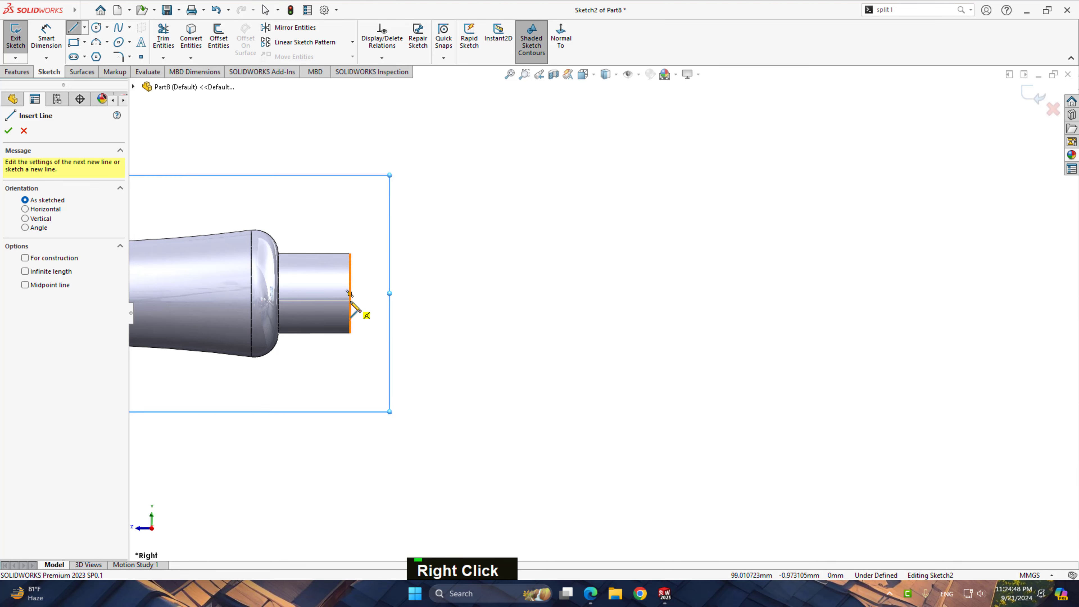
pyautogui.click(350, 300)
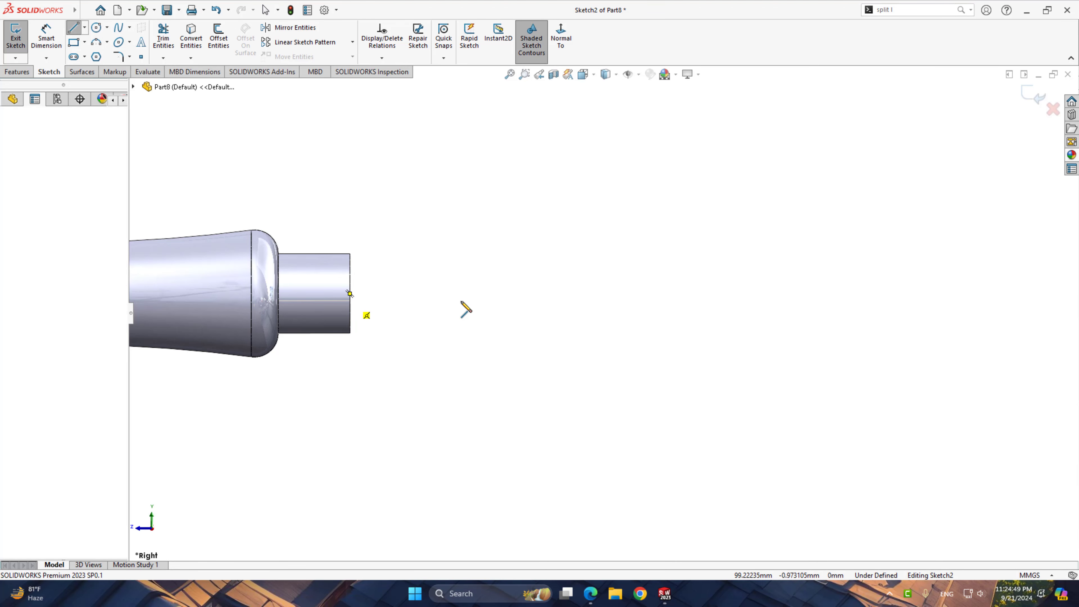
pyautogui.click(500, 301)
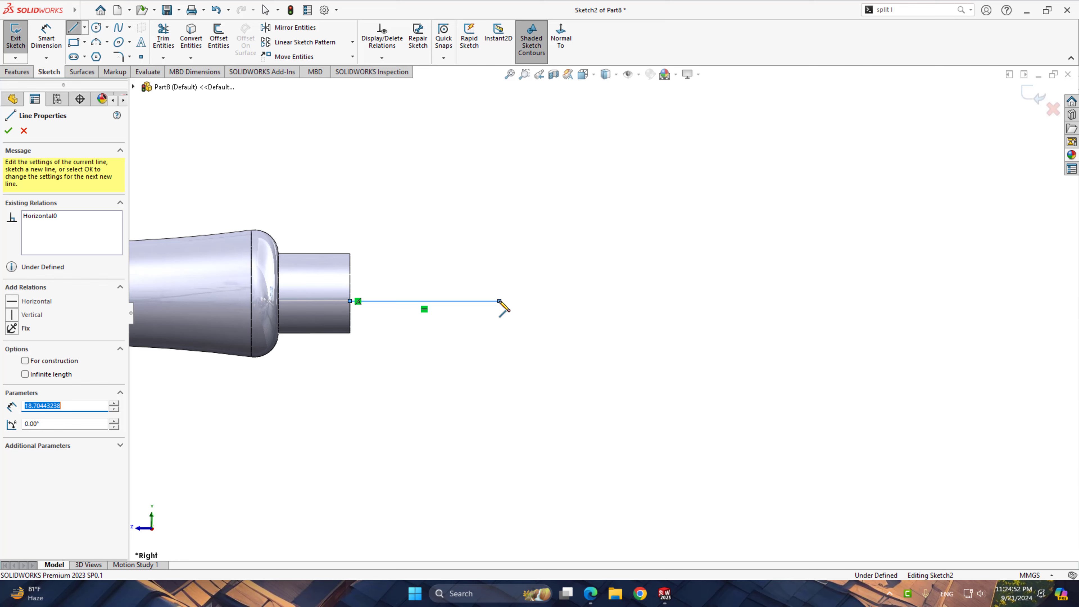
pyautogui.click(520, 293)
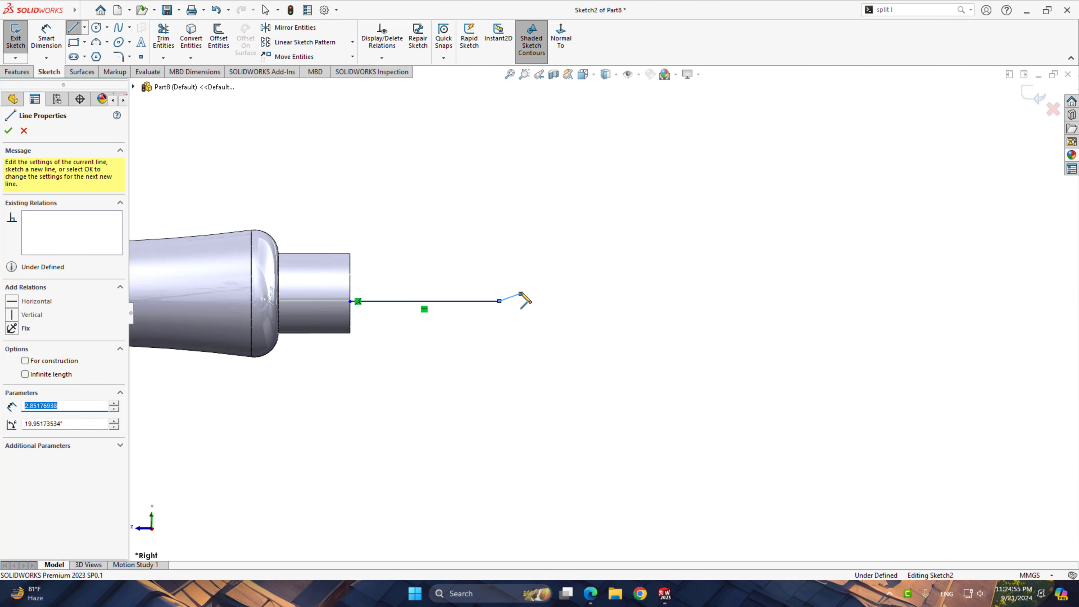
# Sketch a horizontal line from the slanted line's end back to the handle's end face and convert it to construction geometry
pyautogui.click(350, 293)
pyautogui.rightClick(402, 261)
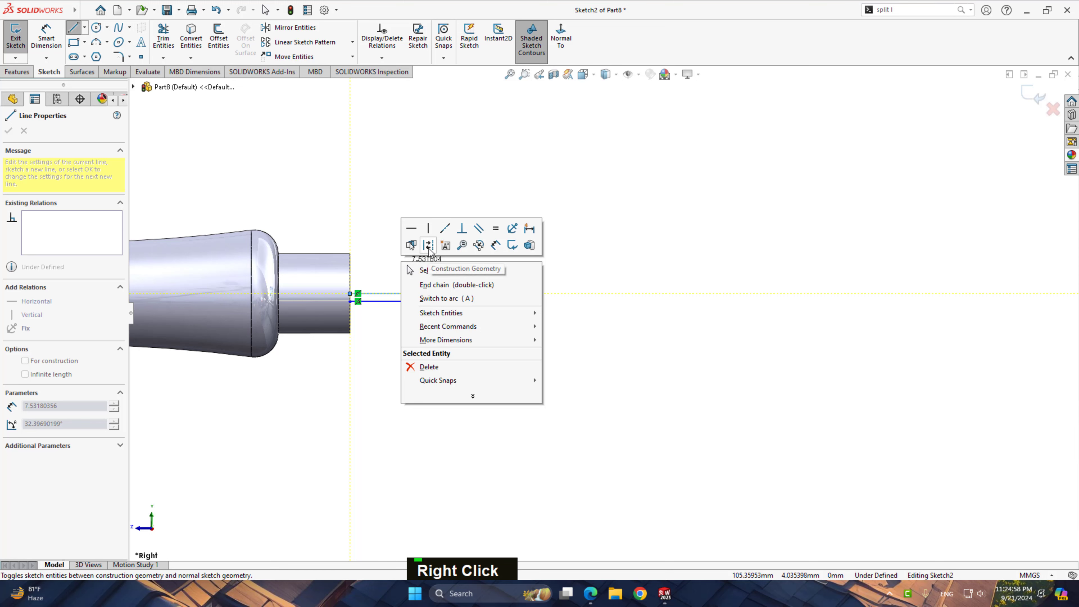
pyautogui.click(428, 270)
# Dimension the lower horizontal line of the shaft profile to 30 mm
pyautogui.scroll(-2, 480, 302)
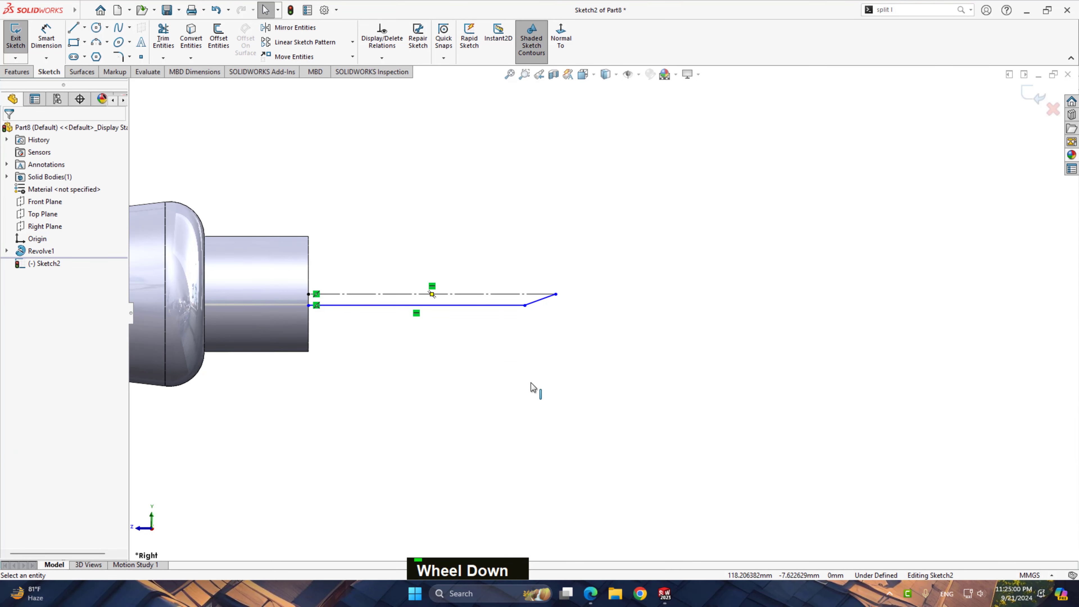
pyautogui.moveTo(522, 429); pyautogui.dragTo(518, 359, button='right')
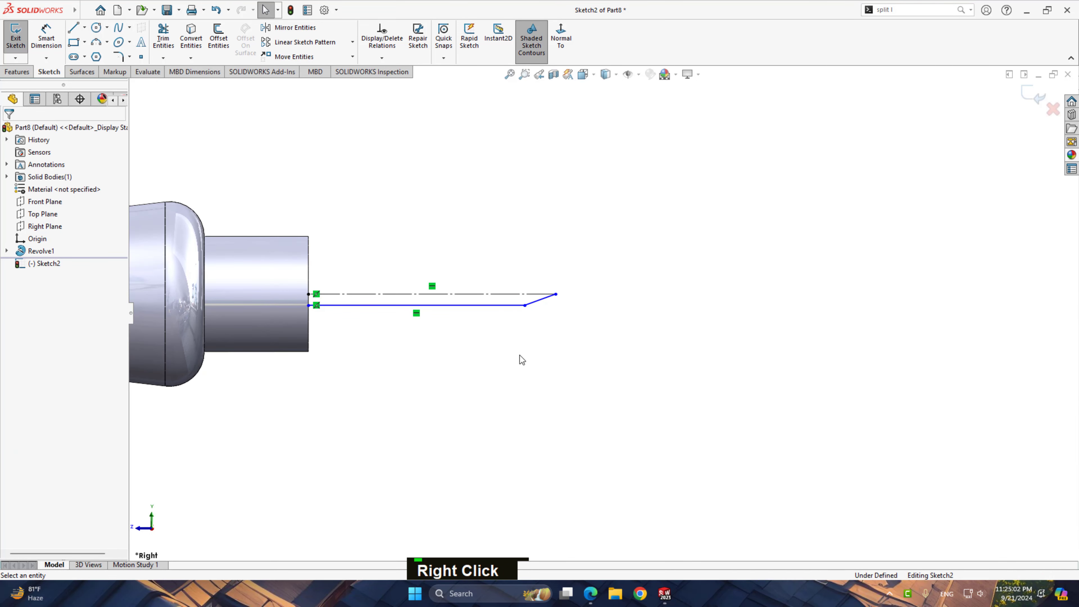
pyautogui.click(488, 305)
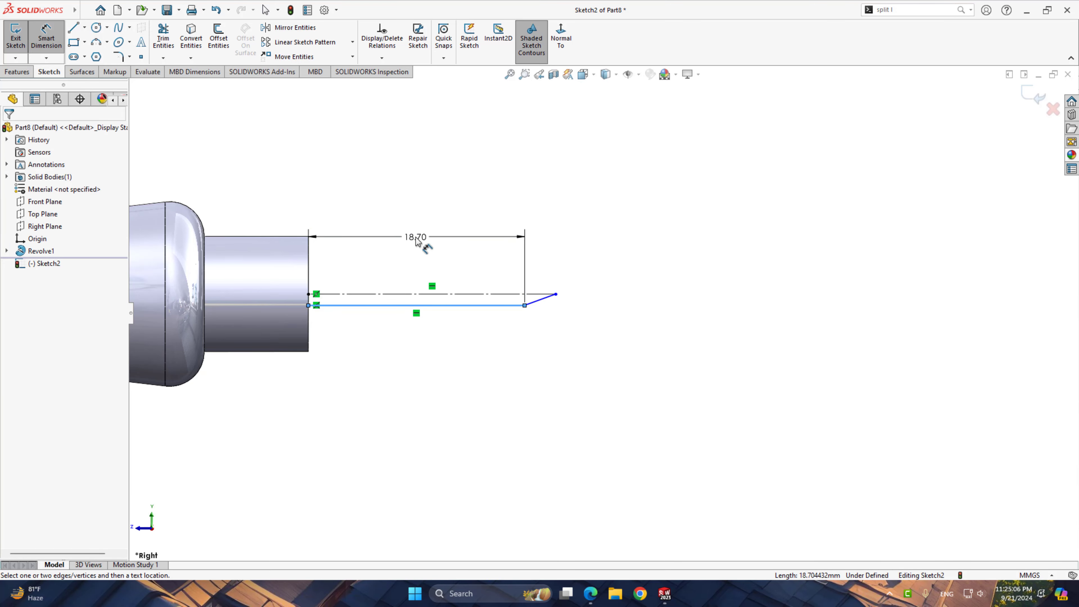
pyautogui.click(417, 241)
pyautogui.write('30')
pyautogui.press('Return')
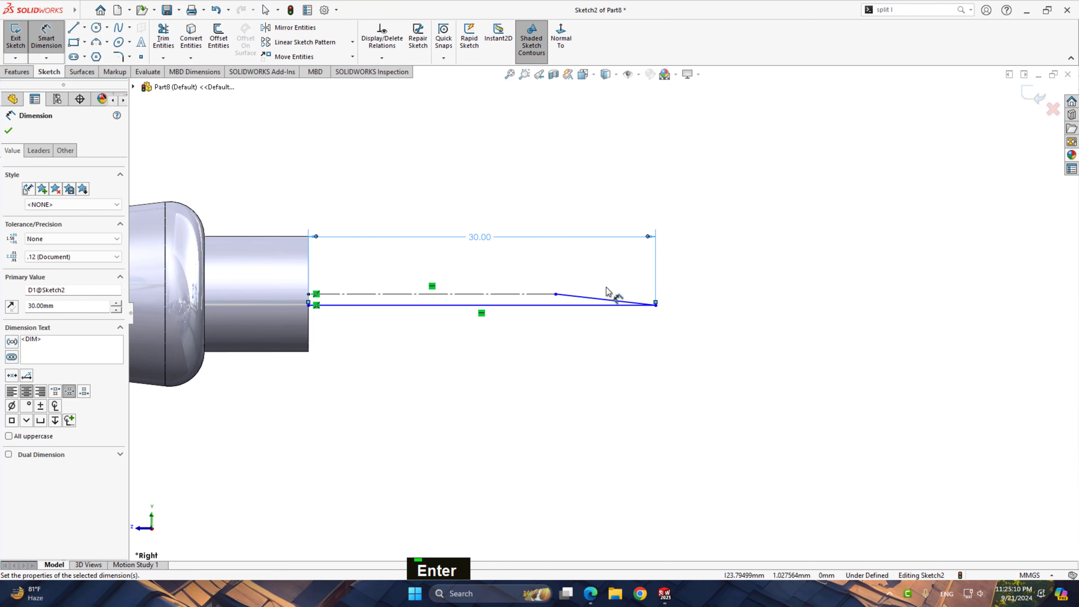
pyautogui.rightClick(711, 289)
pyautogui.click(736, 308)
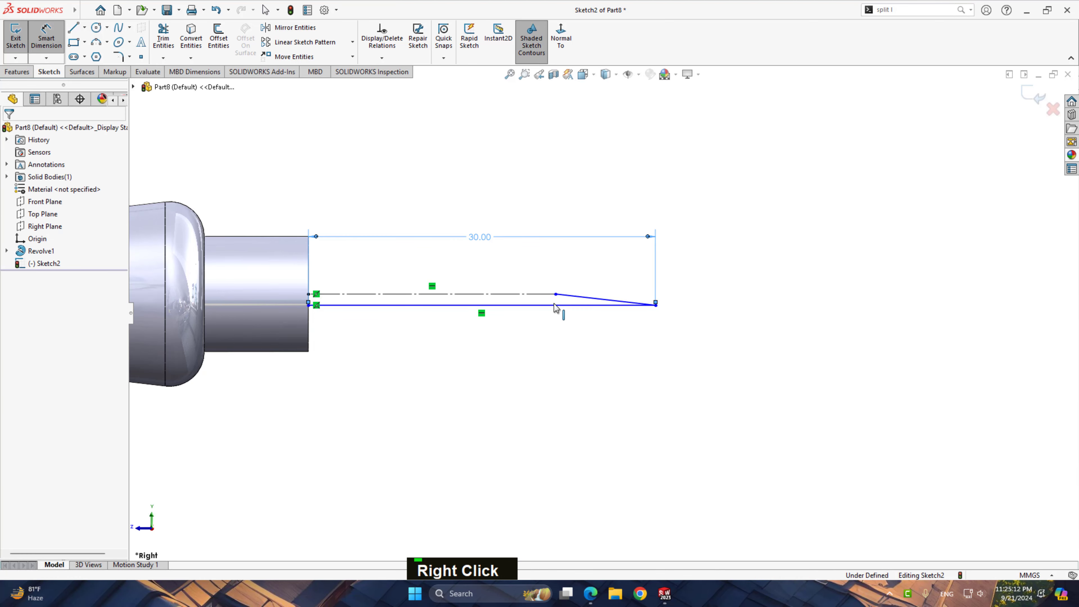
# Move the shaft tip's endpoint outward beyond the lower line's end and dimension the slanted line's horizontal length to 8 mm
pyautogui.moveTo(556, 294); pyautogui.dragTo(707, 293)
pyautogui.click(756, 320)
pyautogui.moveTo(758, 323); pyautogui.dragTo(749, 294, button='right')
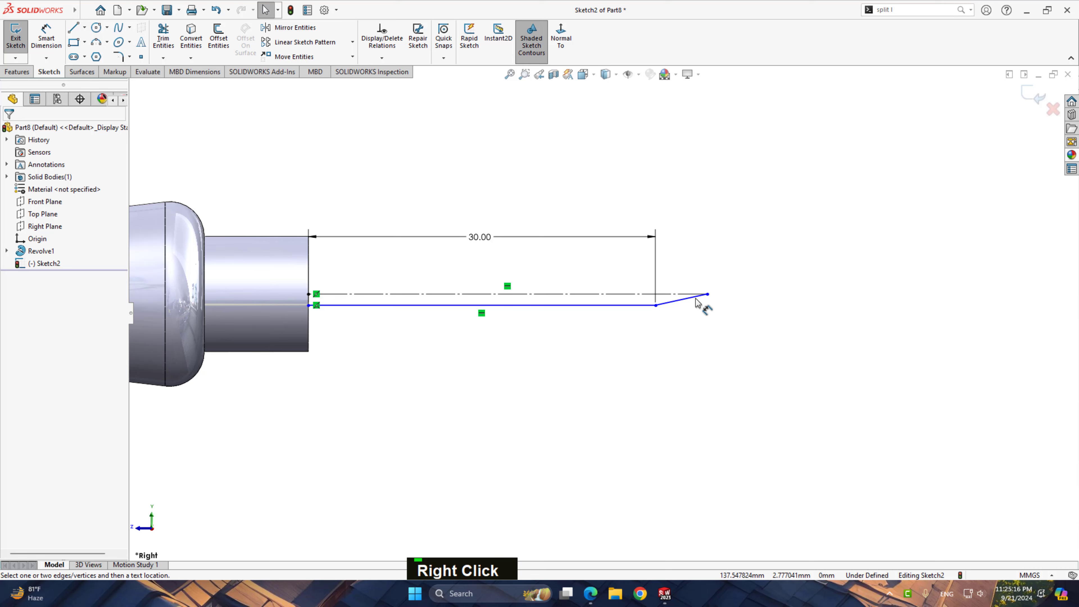
pyautogui.click(679, 300)
pyautogui.click(684, 242)
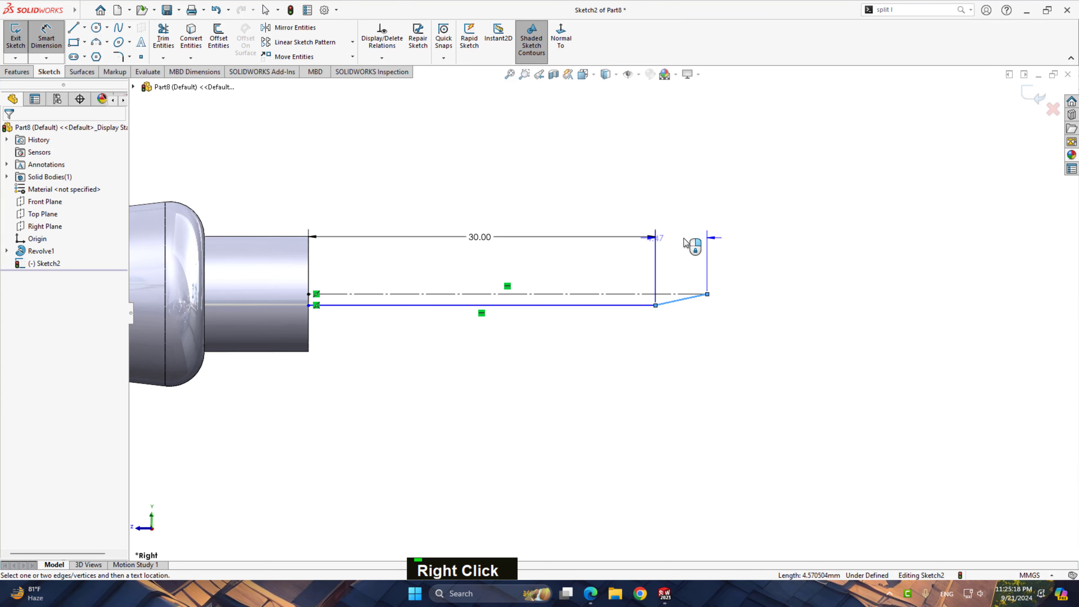
pyautogui.write('8')
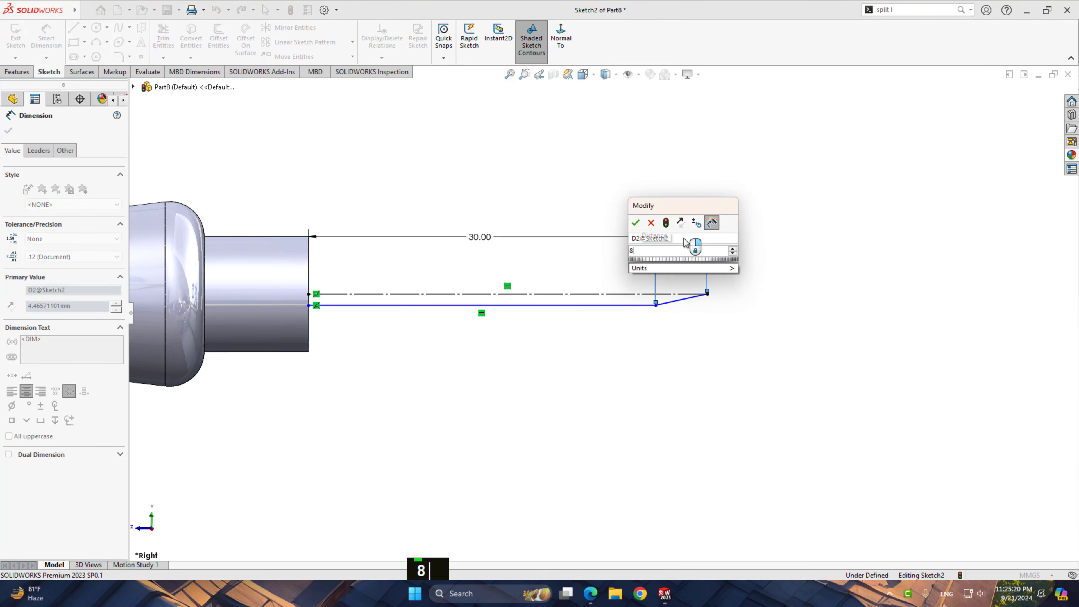
pyautogui.press('Return')
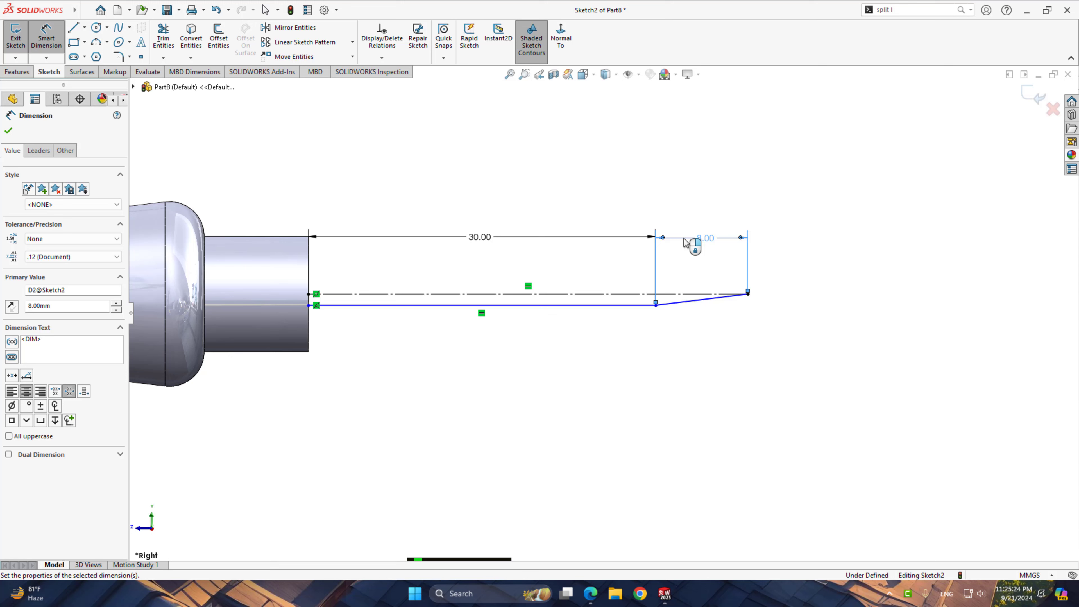
# Dimension the shaft's diameter to 3 mm between the construction centerline and the lower horizontal line
pyautogui.click(553, 296)
pyautogui.click(553, 294)
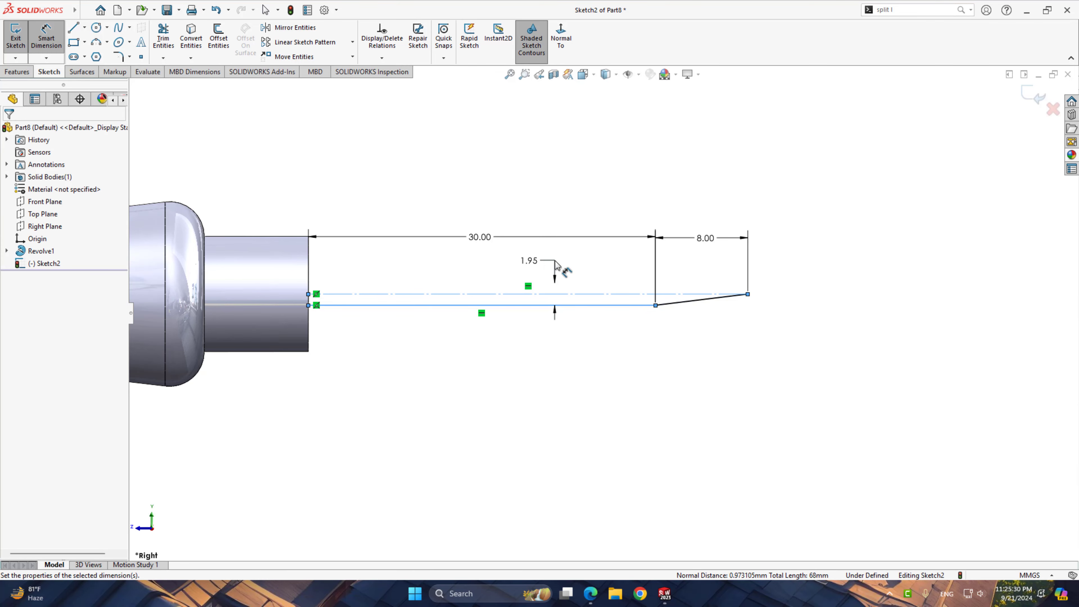
pyautogui.click(556, 264)
pyautogui.write('3')
pyautogui.press('Return')
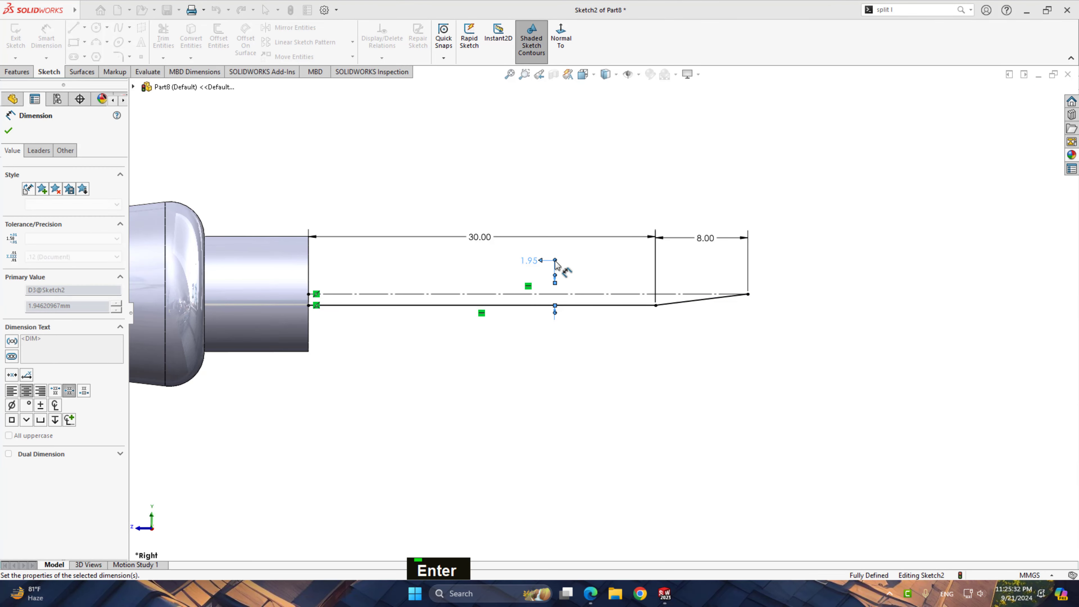
pyautogui.rightClick(415, 361)
pyautogui.click(437, 391)
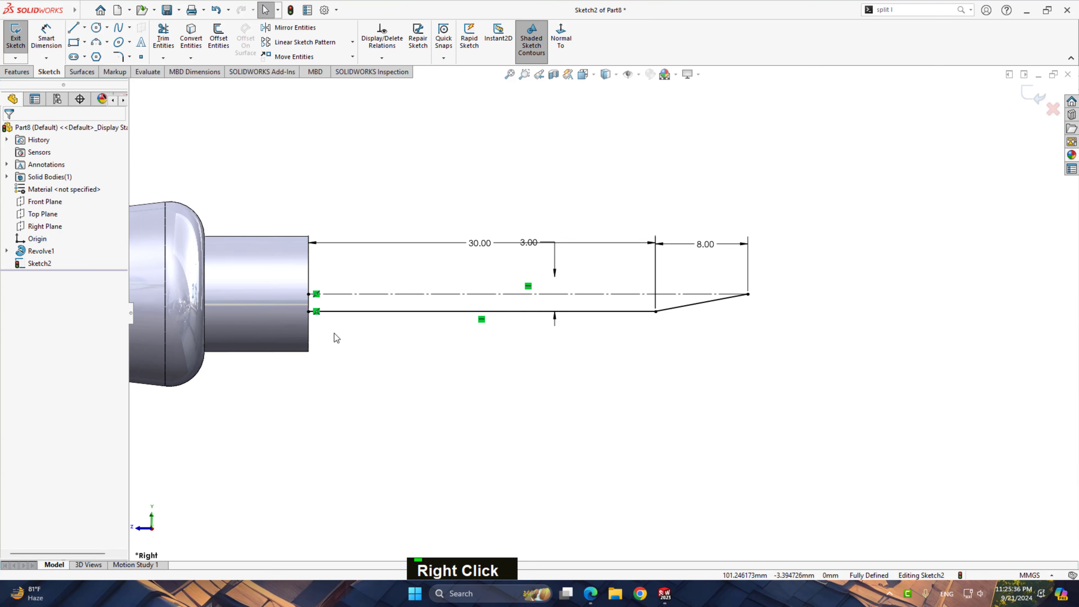
pyautogui.click(17, 71)
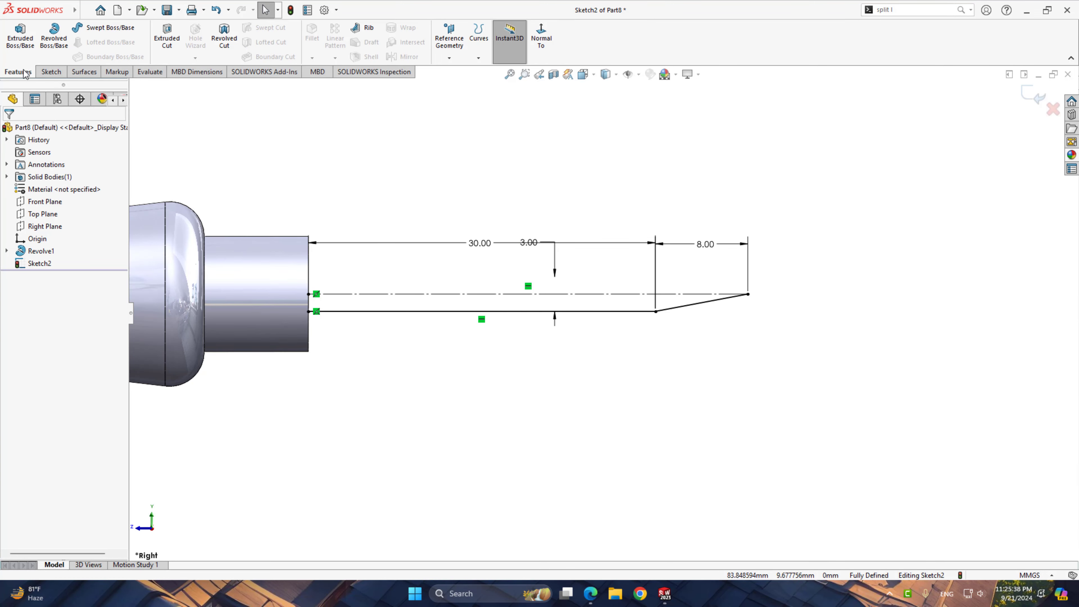
pyautogui.click(54, 39)
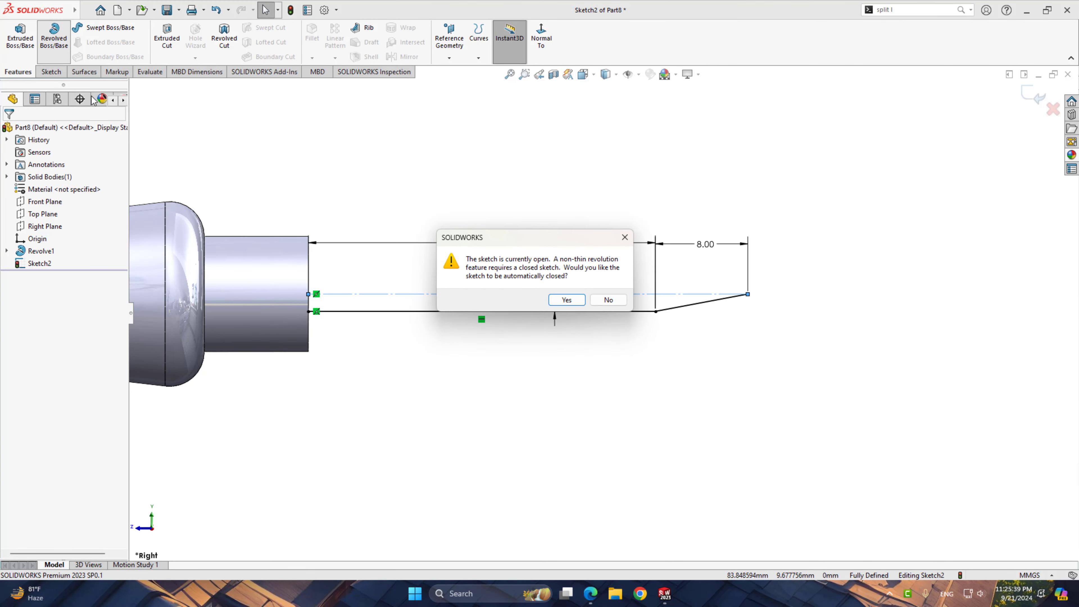
pyautogui.click(567, 299)
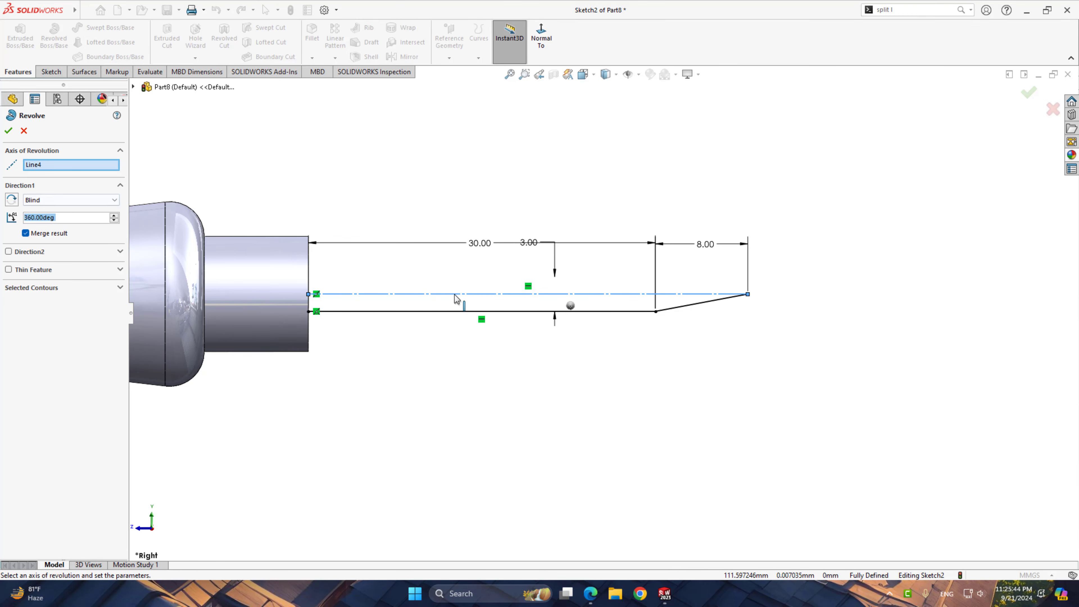
pyautogui.scroll(2, 453, 326)
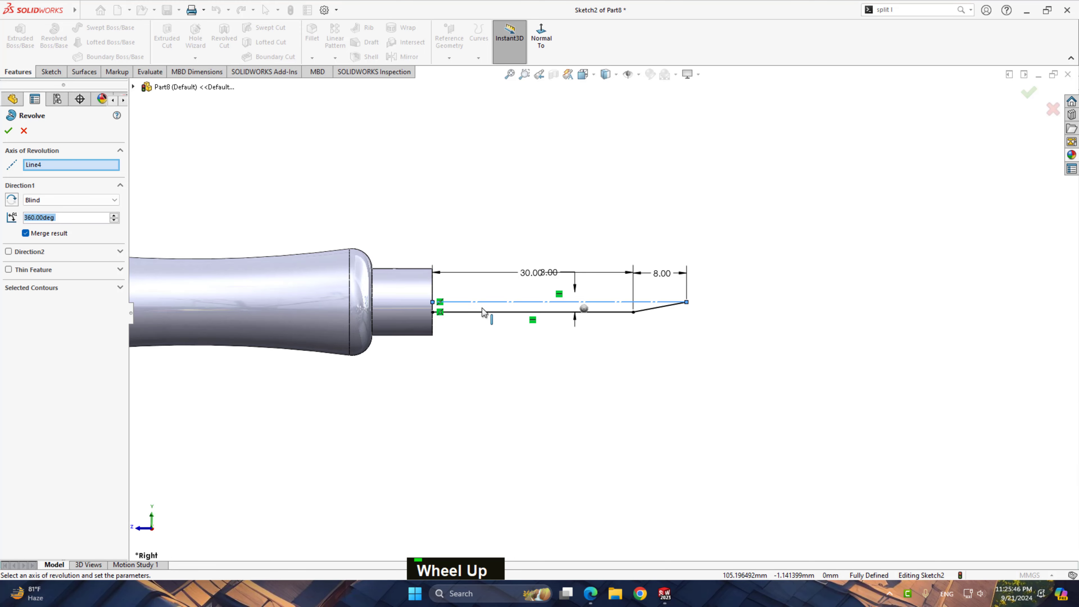
pyautogui.scroll(-4, 418, 305)
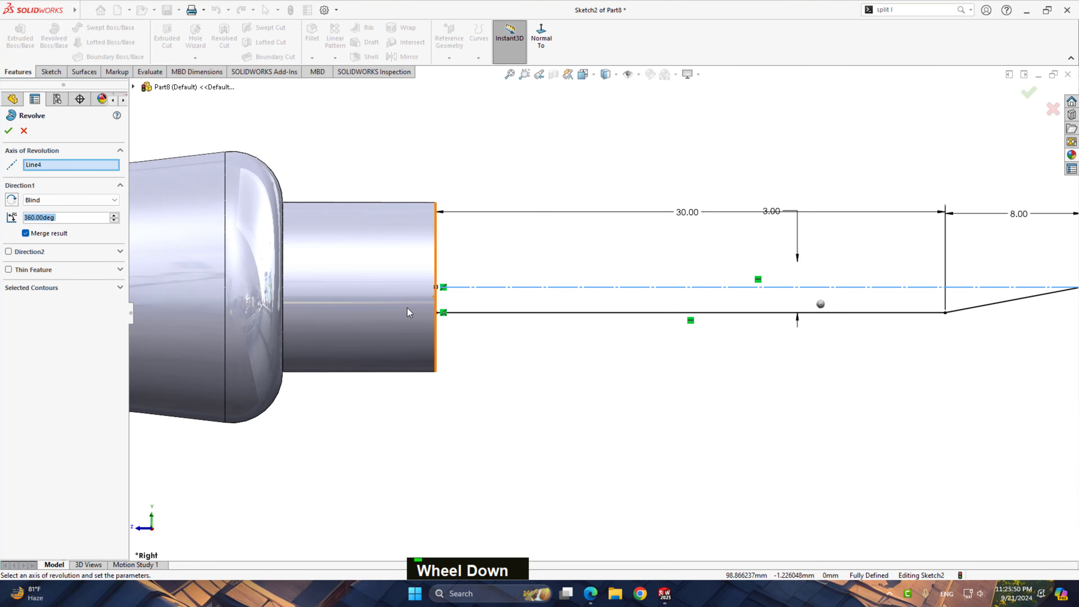
pyautogui.click(24, 130)
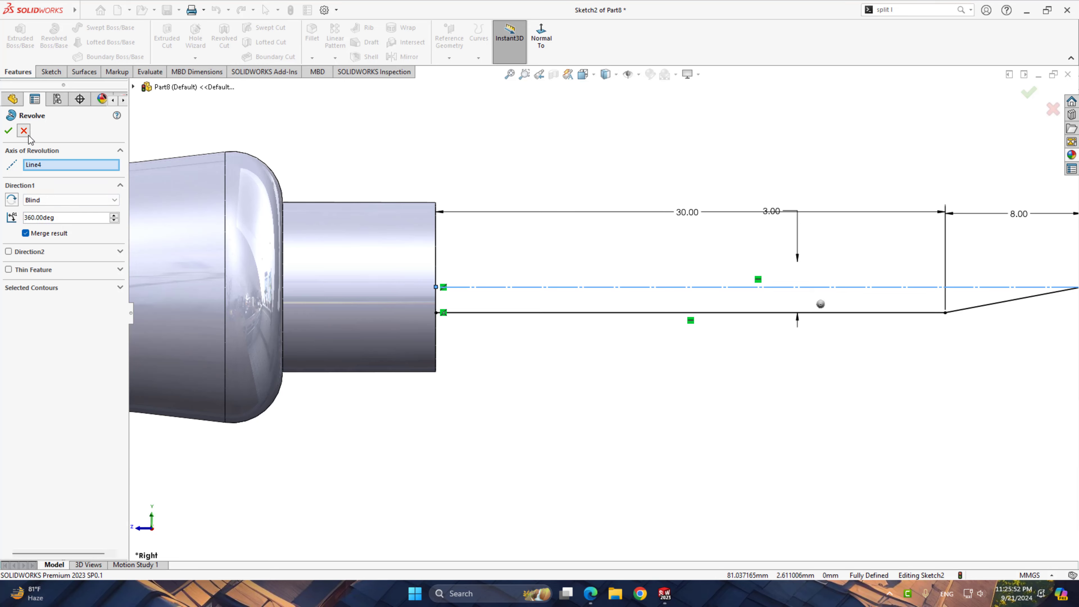
# Sketch a vertical line on the handle's end face joining the starts of the lower horizontal line and the centerline
pyautogui.moveTo(564, 325); pyautogui.dragTo(484, 332, button='right')
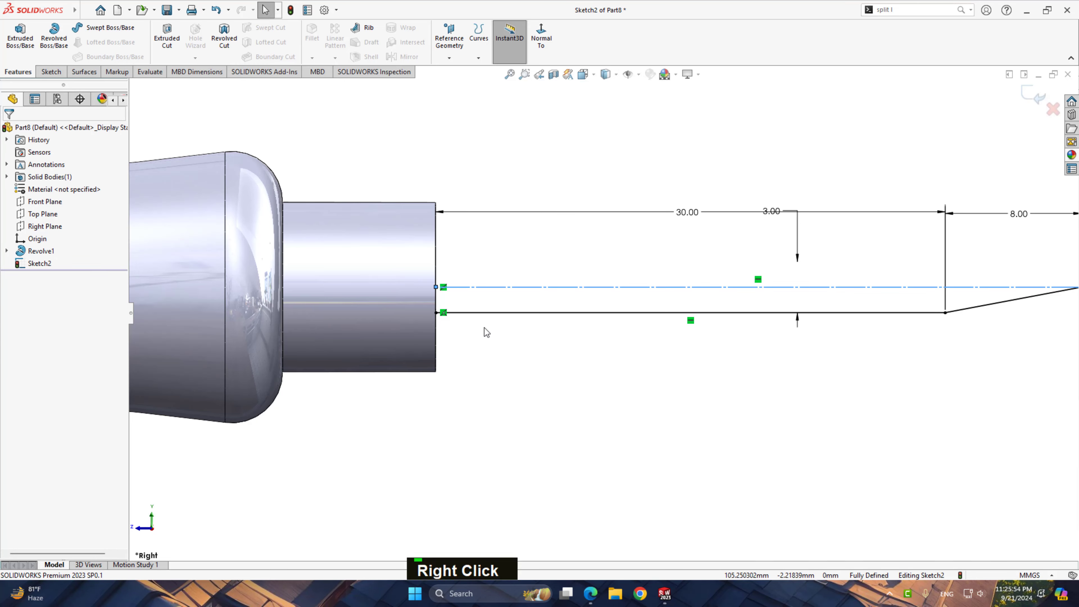
pyautogui.click(435, 312)
pyautogui.click(436, 288)
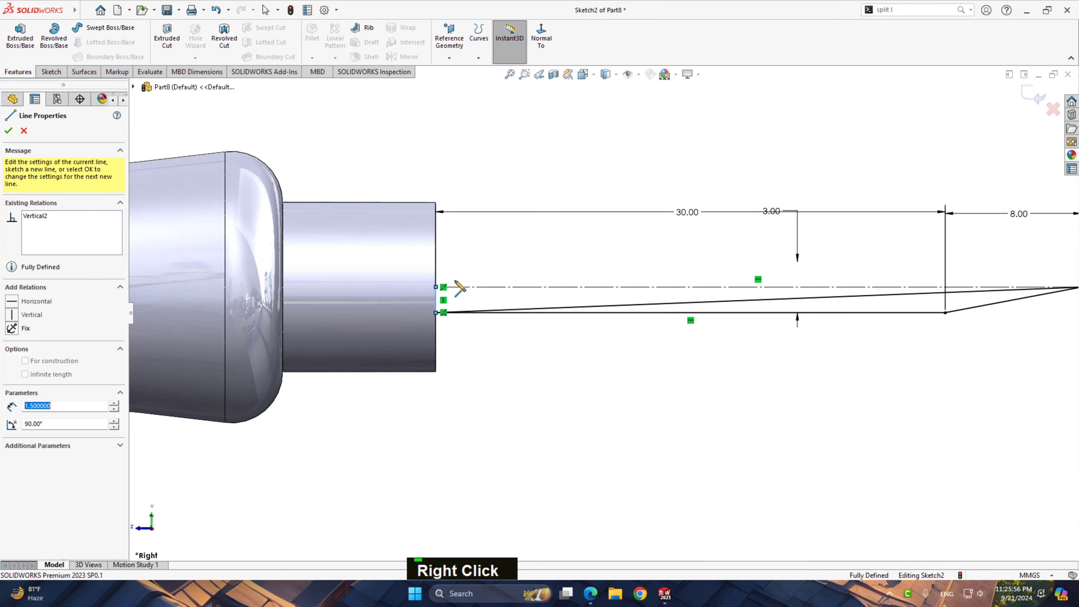
pyautogui.rightClick(516, 253)
pyautogui.click(546, 264)
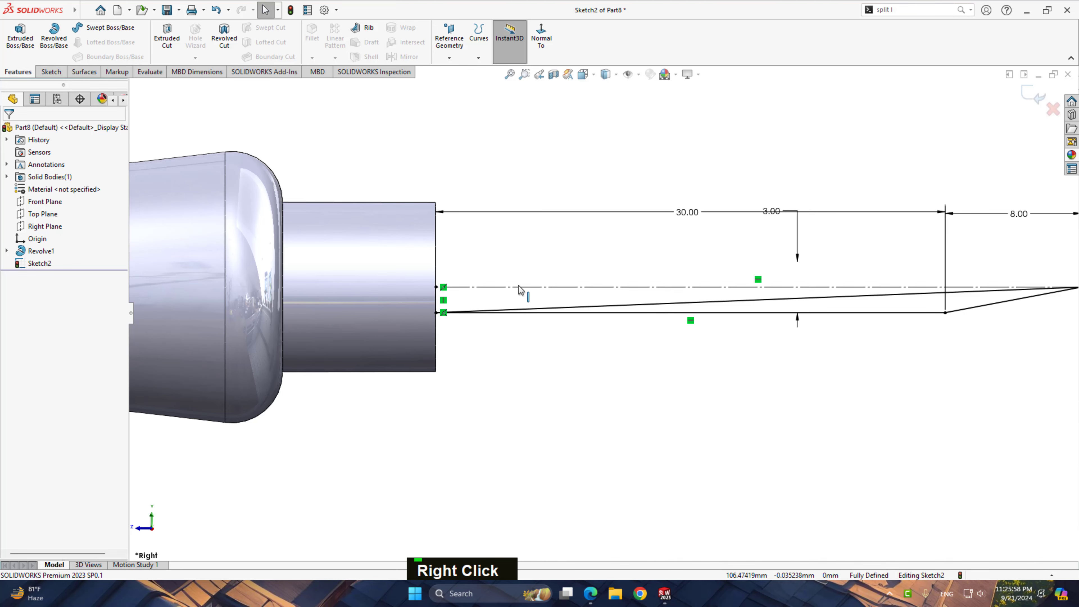
pyautogui.click(54, 37)
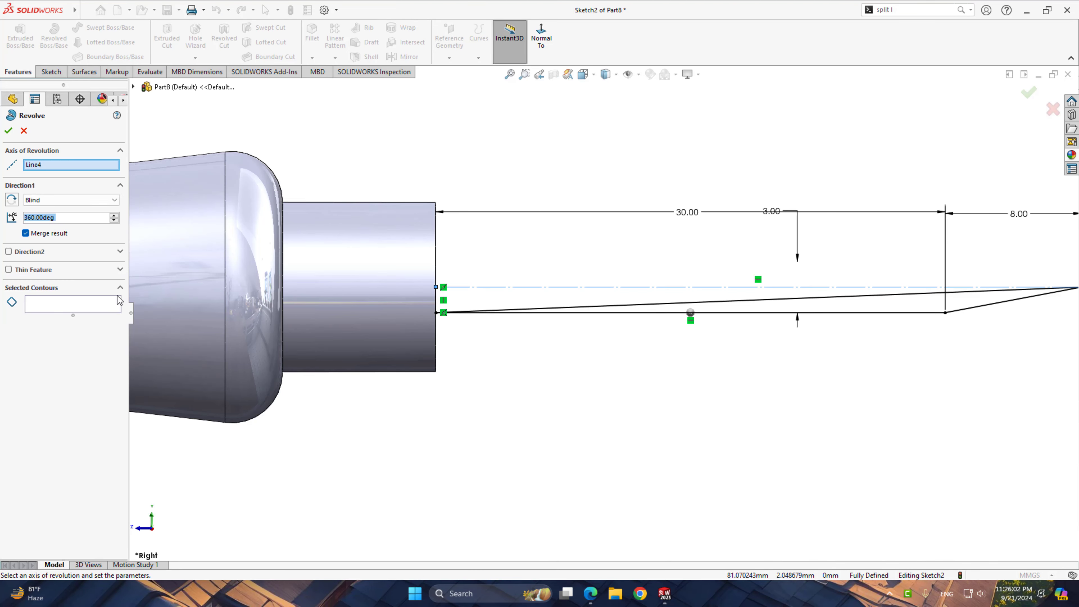
pyautogui.click(119, 303)
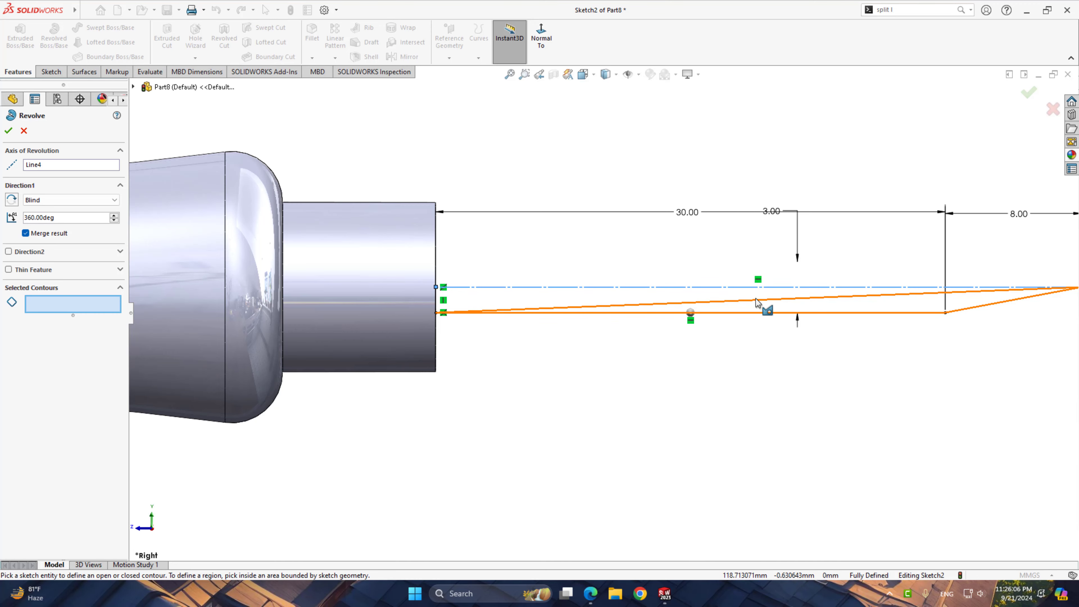
pyautogui.click(24, 131)
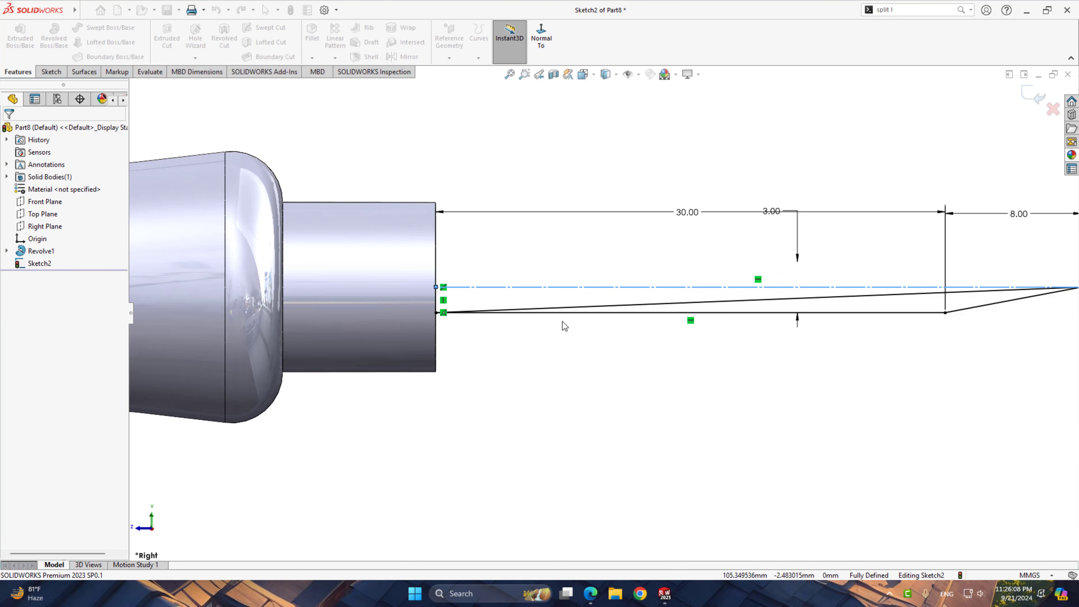
# Delete the long diagonal line across the shaft profile and revolve the automatically closed profile 360° about the centerline, merged with the handle
pyautogui.click(605, 310)
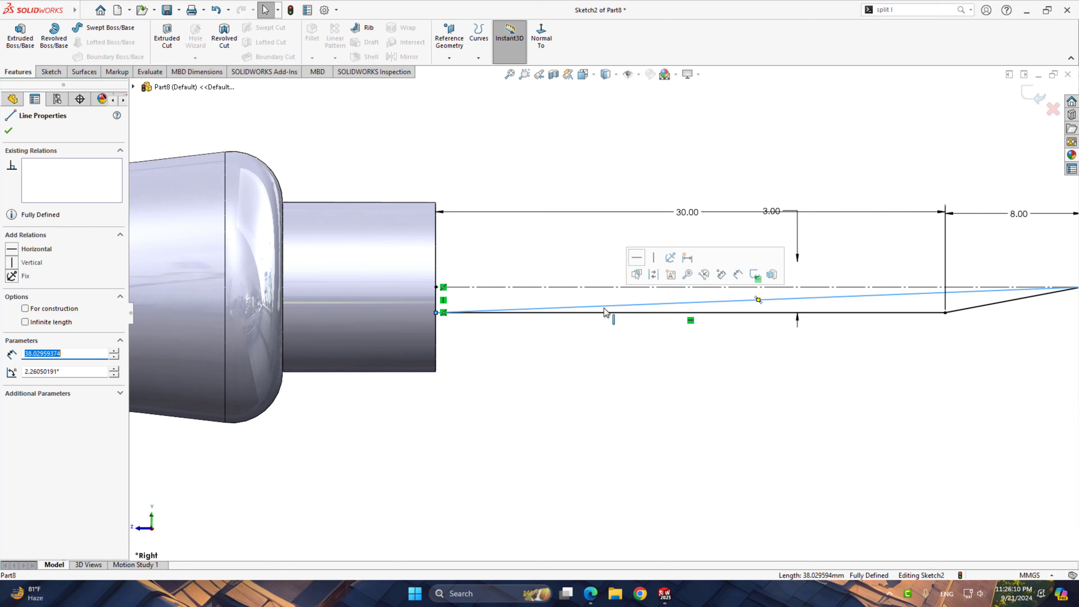
pyautogui.press('Delete')
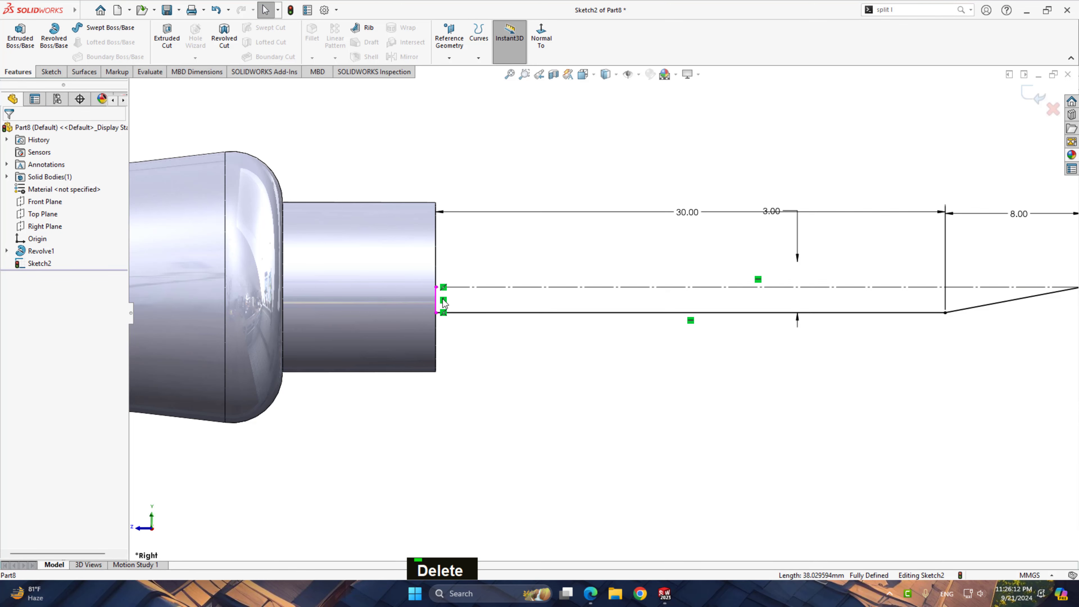
pyautogui.click(54, 36)
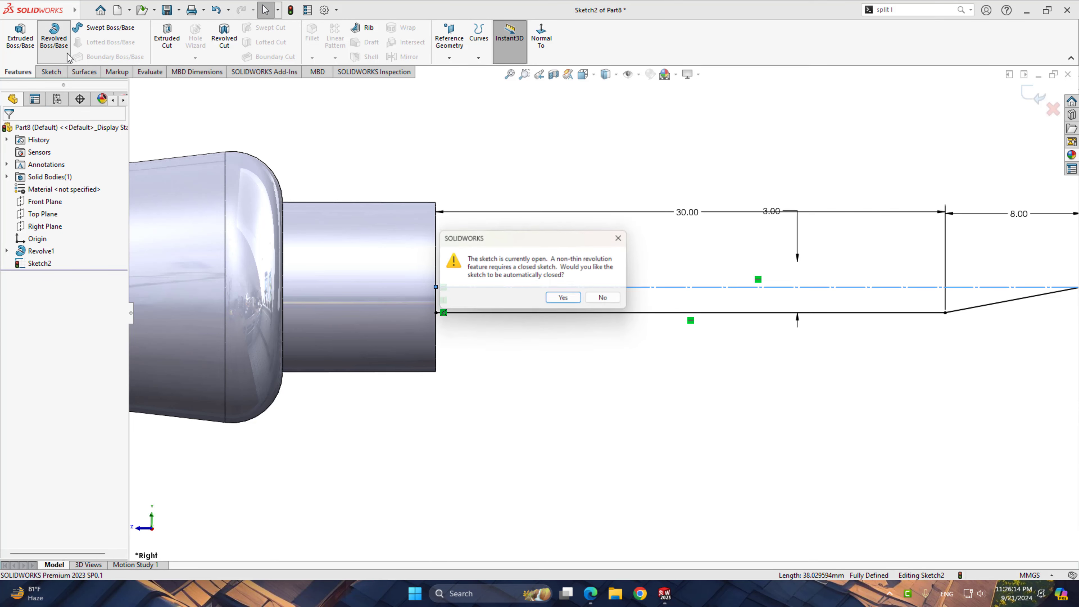
pyautogui.click(567, 300)
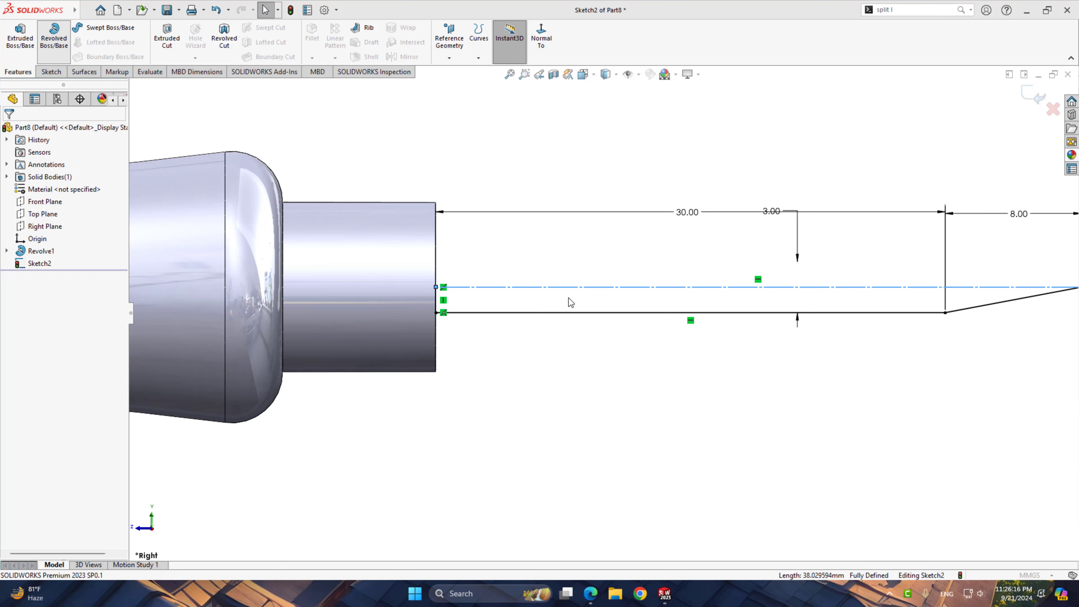
pyautogui.scroll(3, 569, 302)
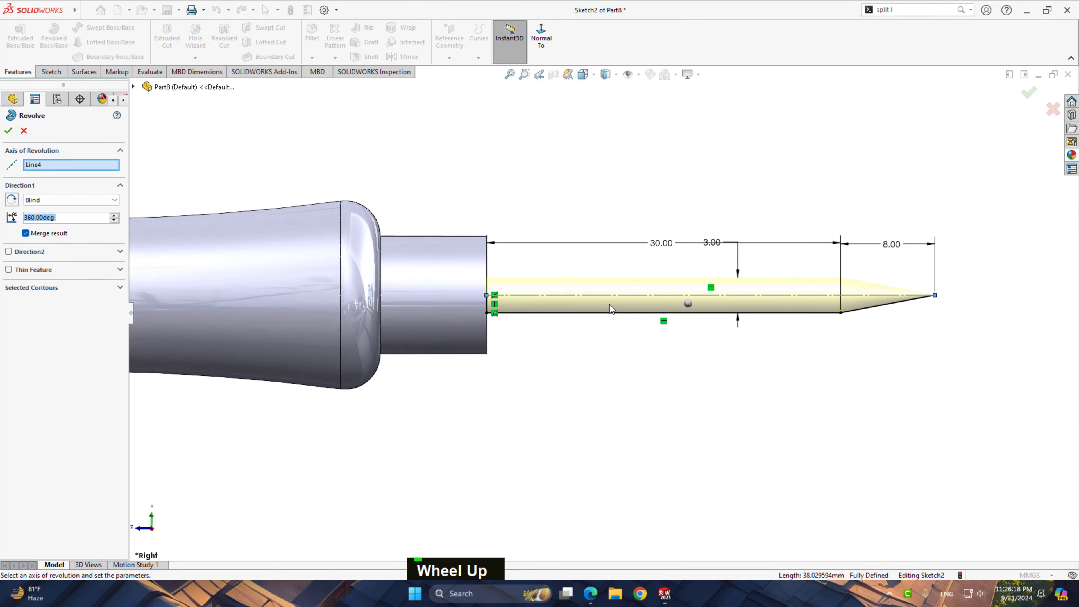
pyautogui.scroll(-1, 266, 269)
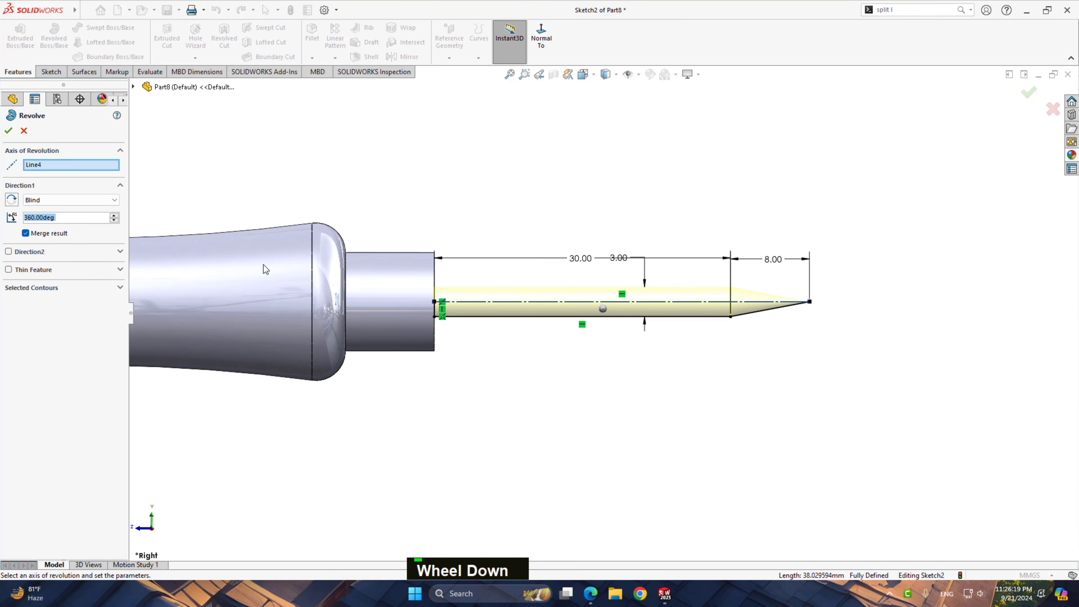
pyautogui.click(9, 131)
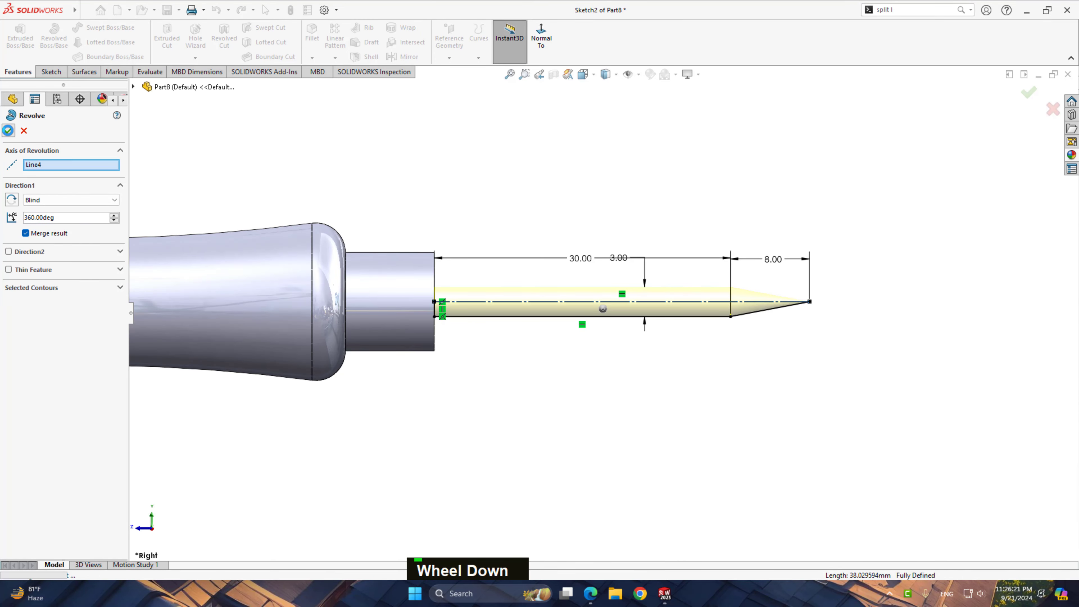
pyautogui.click(511, 381)
pyautogui.scroll(4, 448, 358)
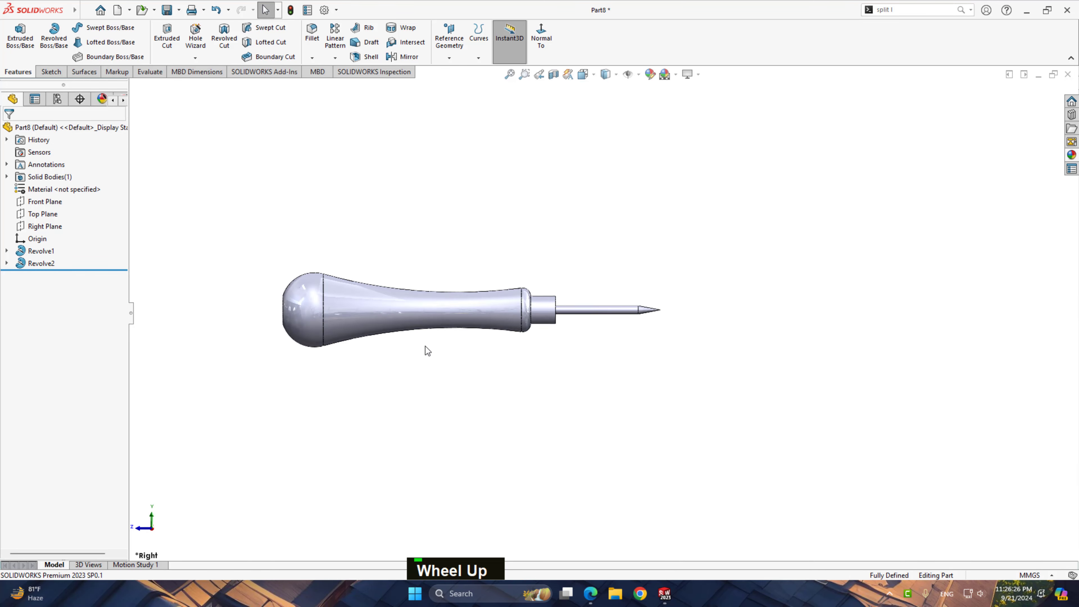
# Apply the polished beech 2d appearance from the organic wood appearances to the whole tool body
pyautogui.moveTo(424, 352); pyautogui.dragTo(422, 455, button='middle')
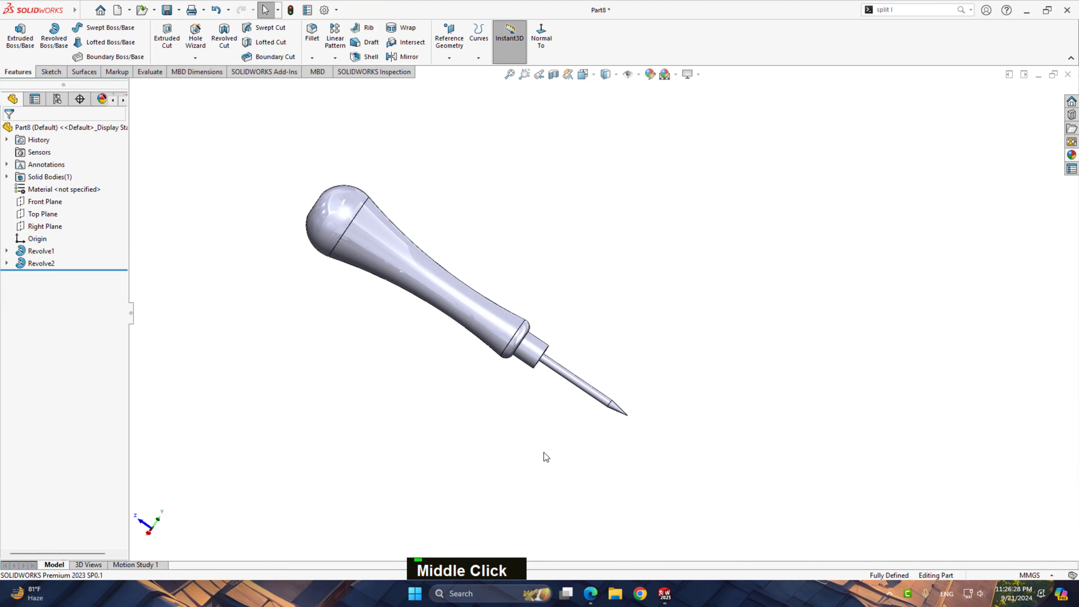
pyautogui.keyDown('ctrl'); pyautogui.moveTo(564, 444); pyautogui.dragTo(438, 437, button='middle'); pyautogui.keyUp('ctrl')
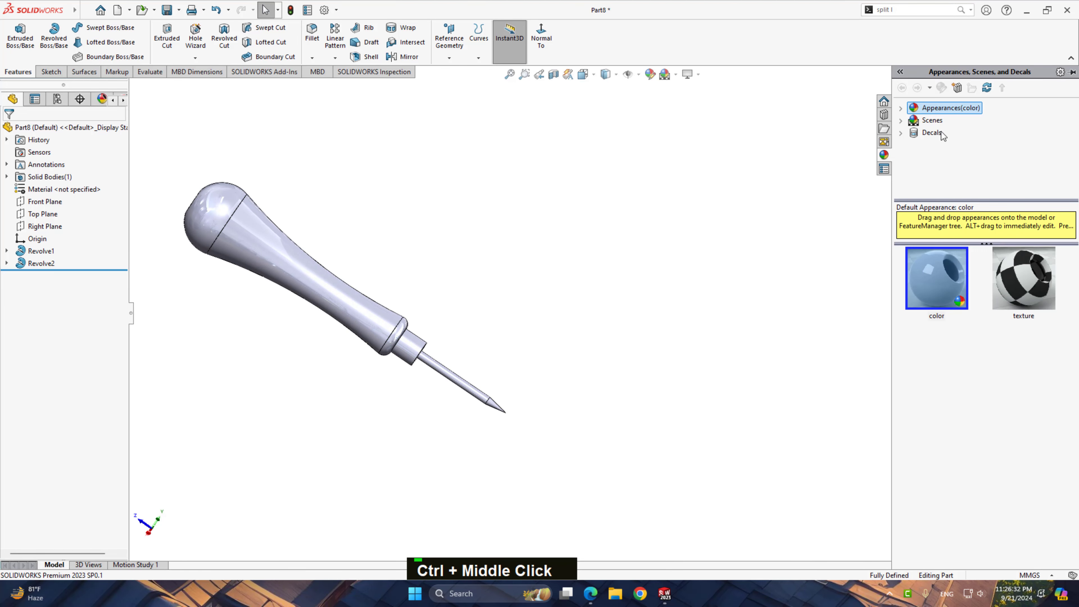
pyautogui.click(901, 108)
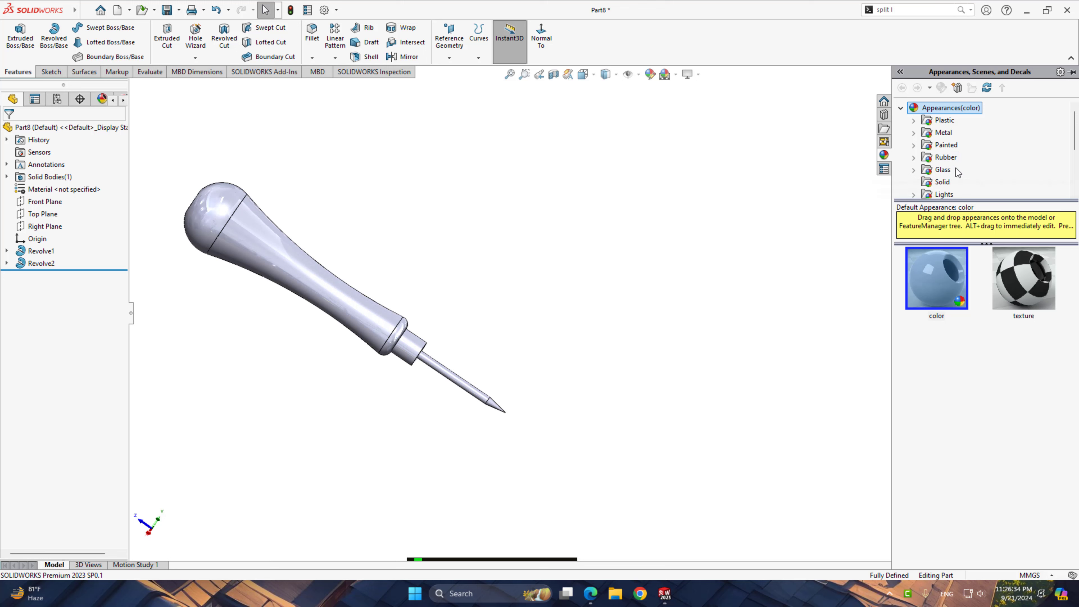
pyautogui.scroll(-2, 957, 173)
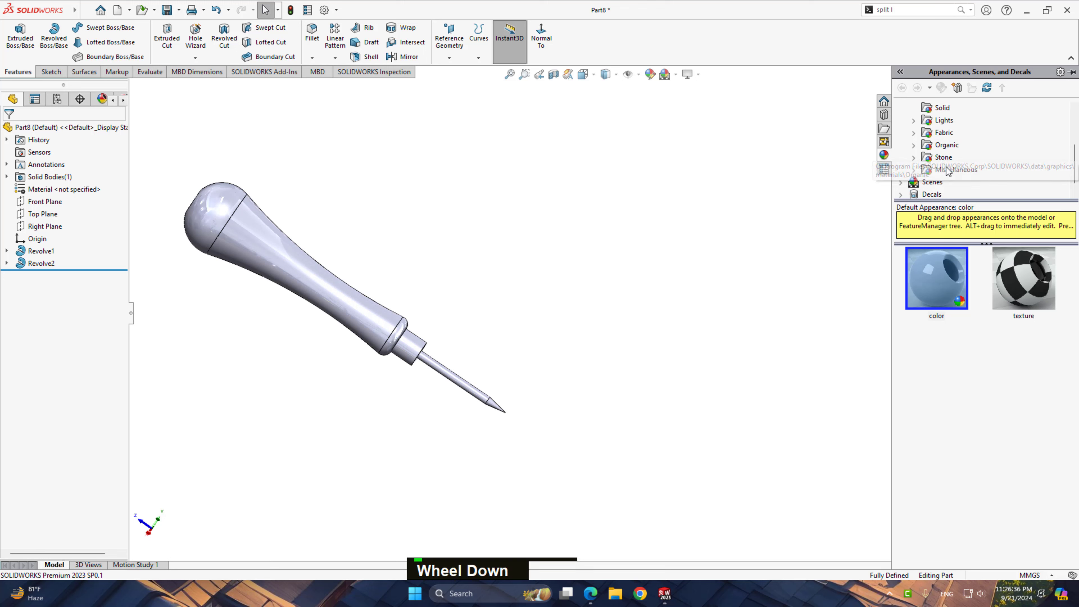
pyautogui.scroll(1, 948, 170)
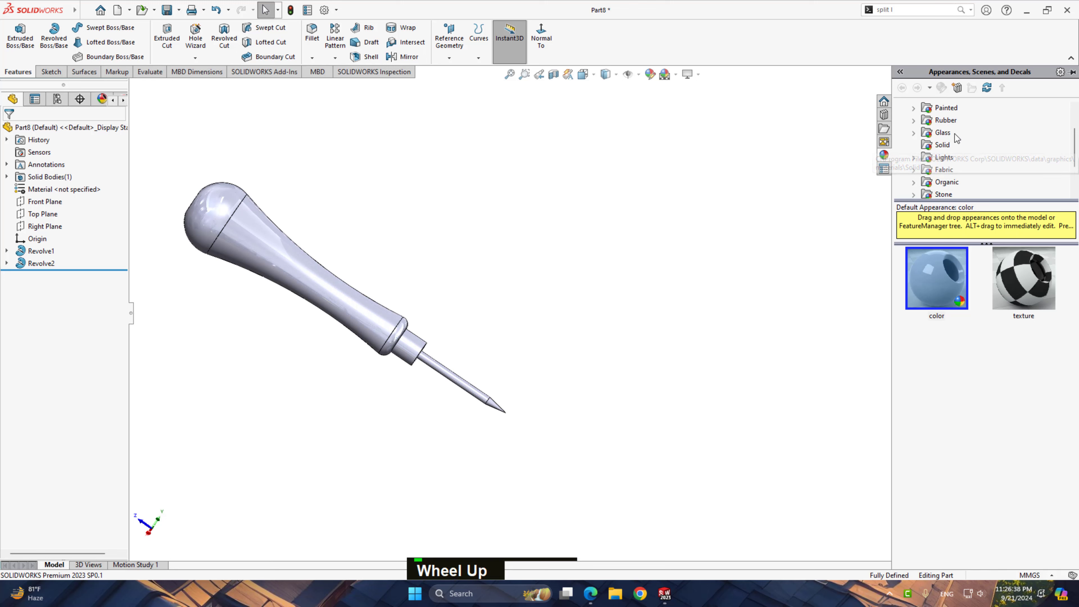
pyautogui.scroll(1, 956, 136)
pyautogui.scroll(-1, 961, 141)
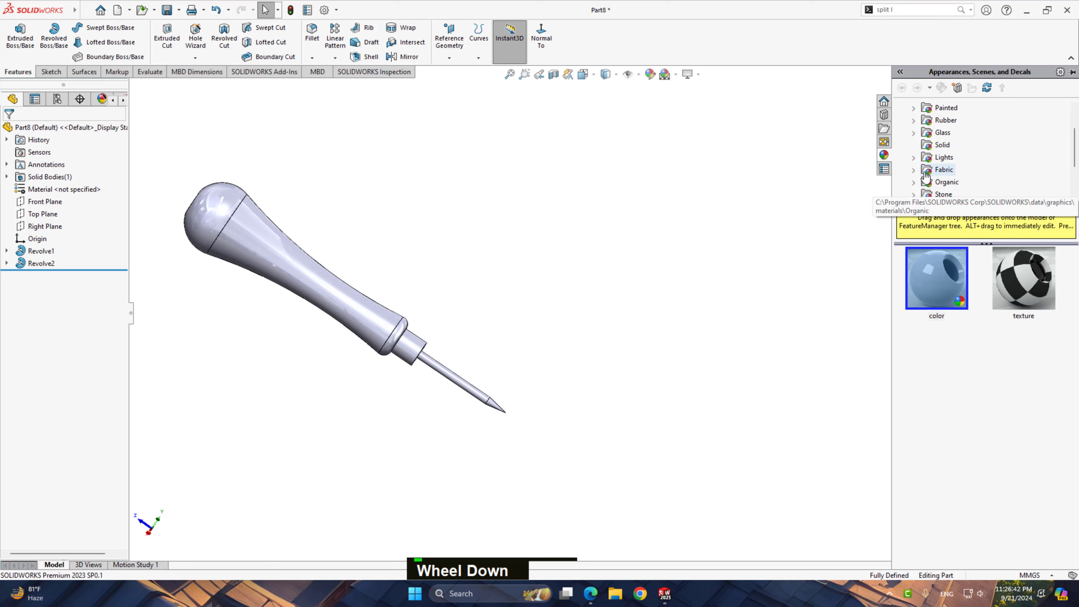
pyautogui.click(914, 183)
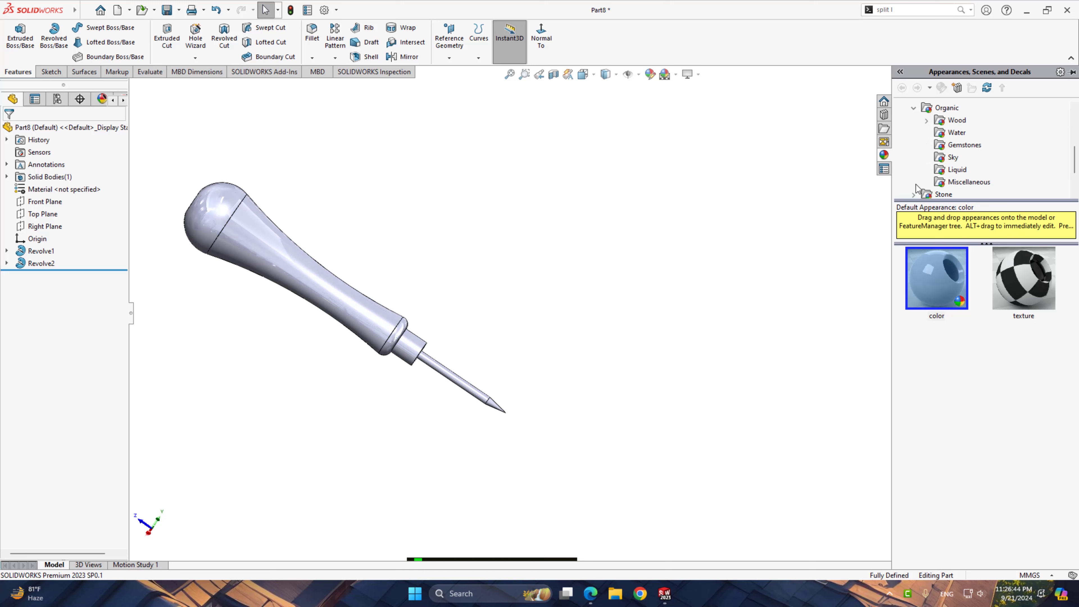
pyautogui.click(963, 121)
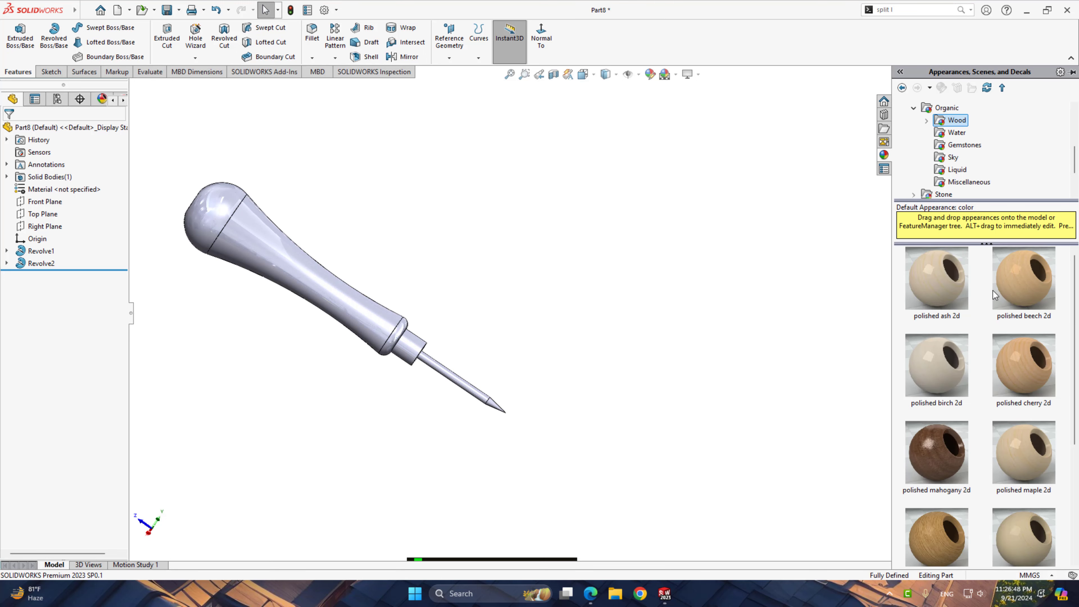
pyautogui.click(1021, 288)
pyautogui.moveTo(1034, 289); pyautogui.dragTo(333, 285)
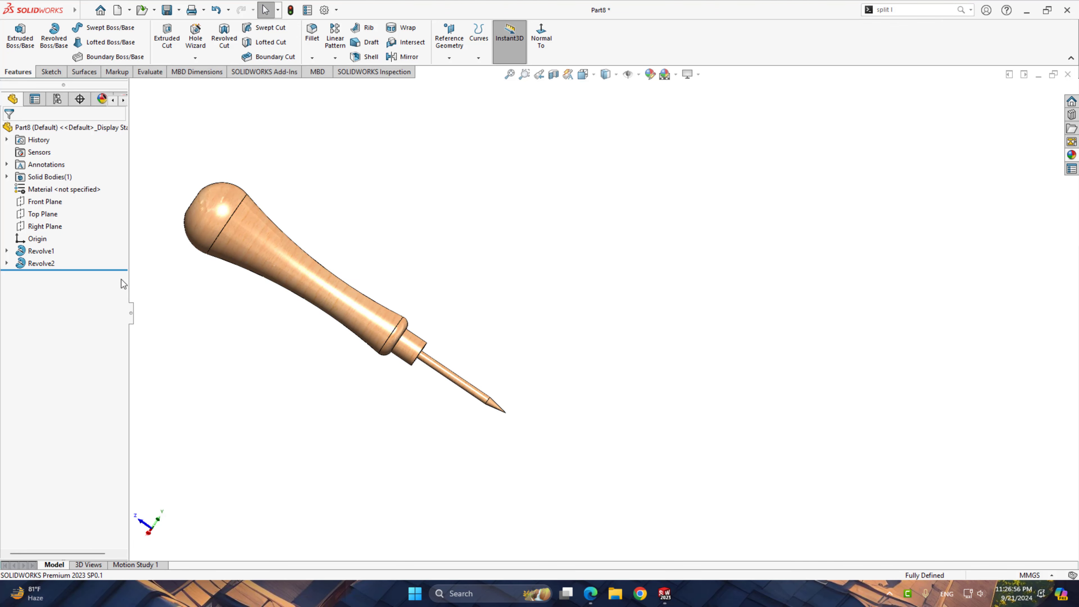
# Try to change the appearance of the body containing the shaft to the chromium plate metal finish
pyautogui.click(39, 250)
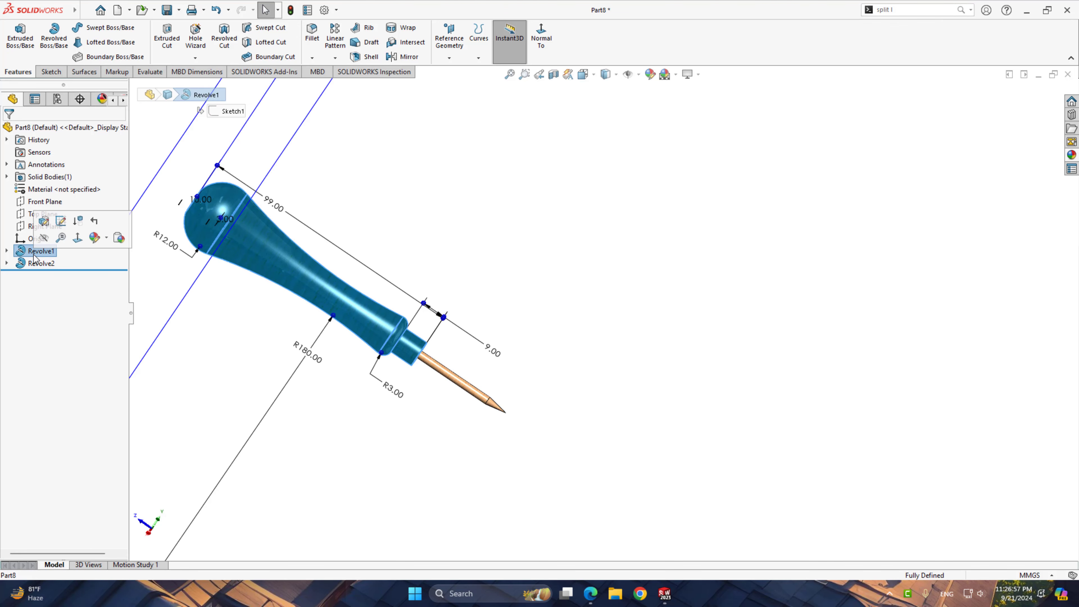
pyautogui.click(427, 419)
pyautogui.rightClick(449, 374)
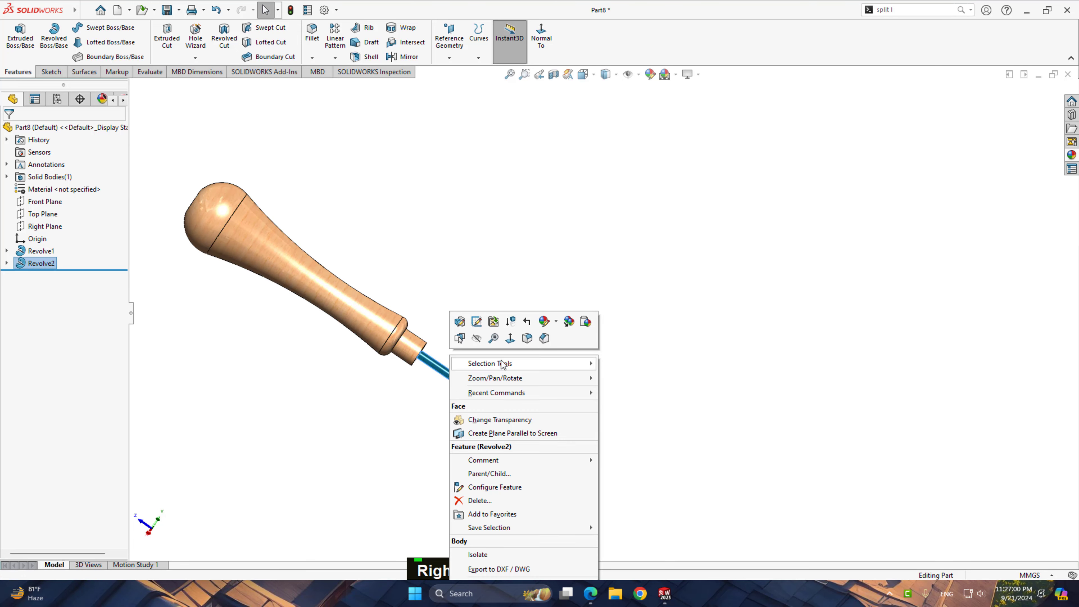
pyautogui.click(557, 324)
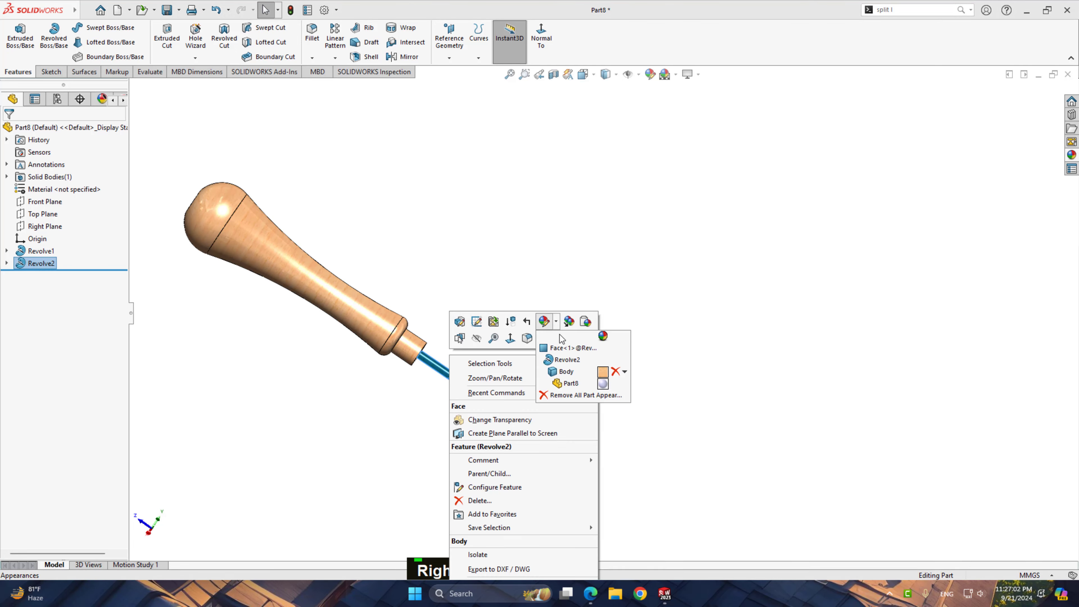
pyautogui.click(571, 375)
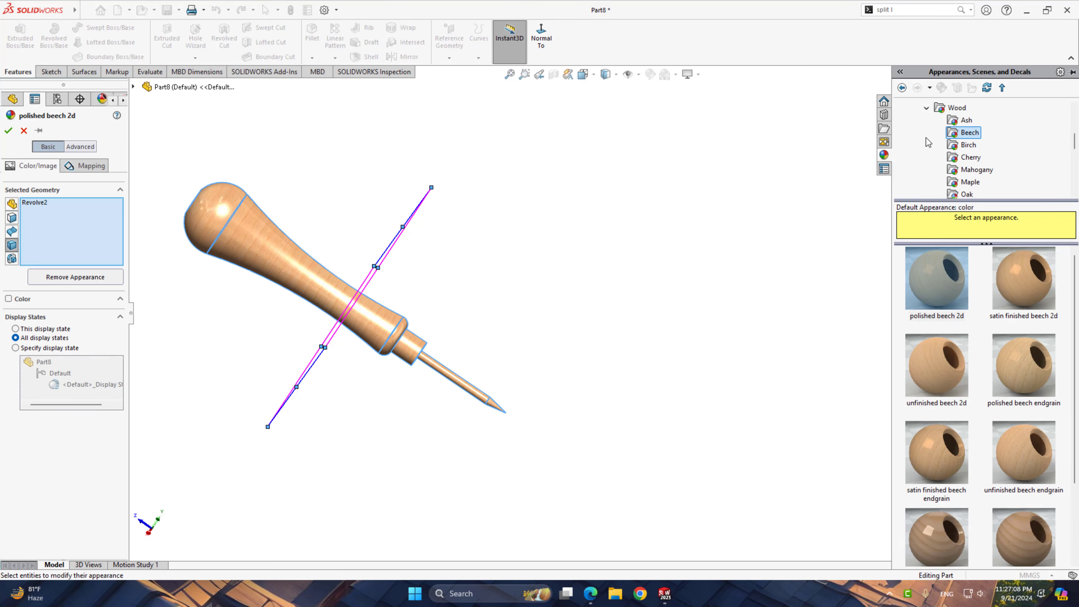
pyautogui.click(926, 108)
pyautogui.scroll(5, 948, 135)
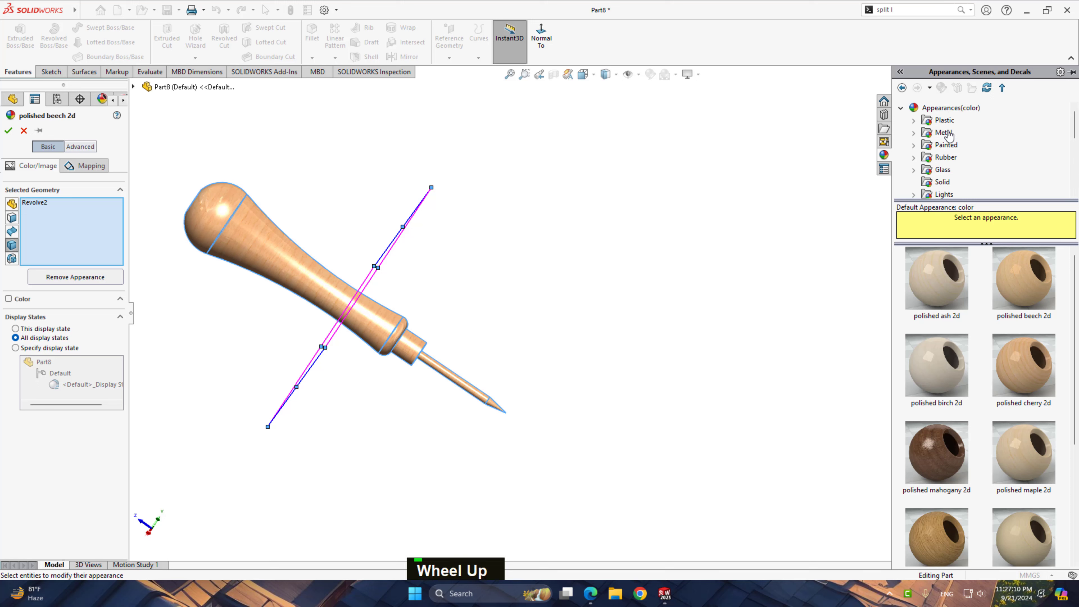
pyautogui.scroll(-3, 949, 135)
pyautogui.scroll(3, 947, 139)
pyautogui.click(943, 135)
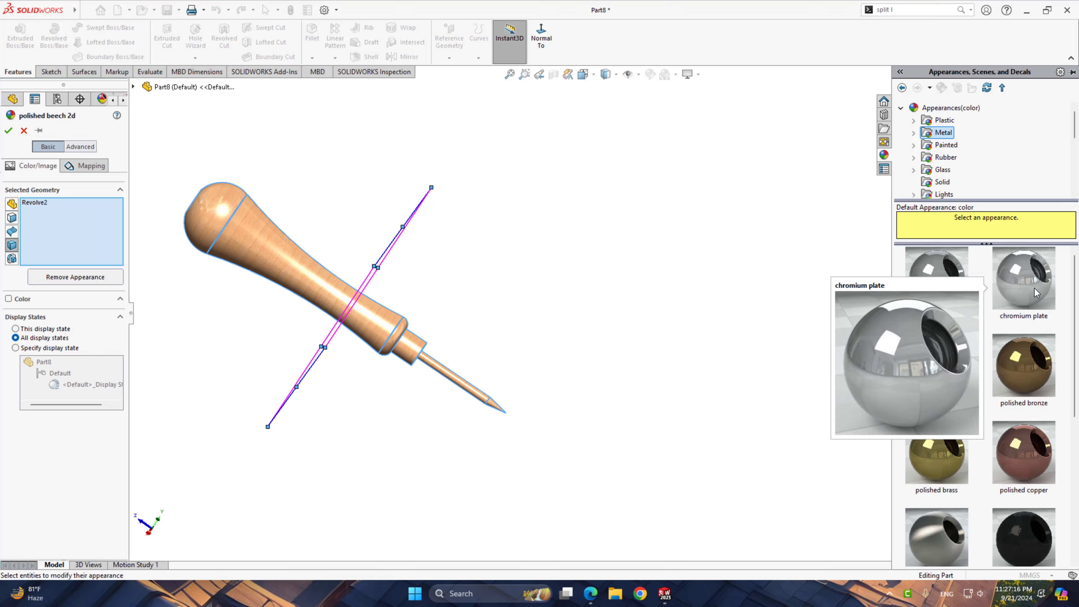
pyautogui.moveTo(1036, 292); pyautogui.dragTo(475, 390)
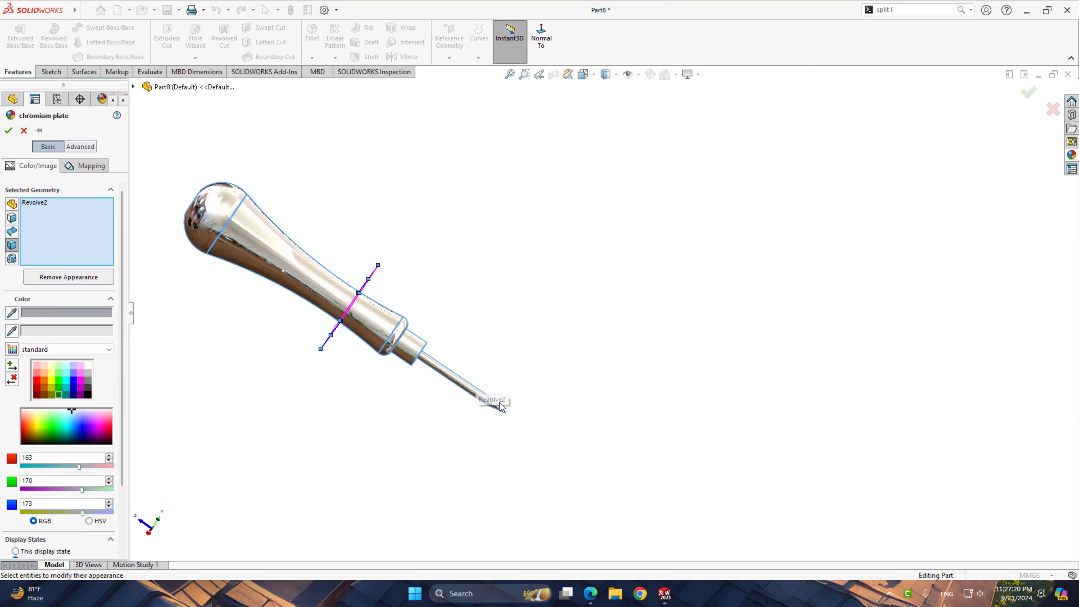
pyautogui.click(23, 130)
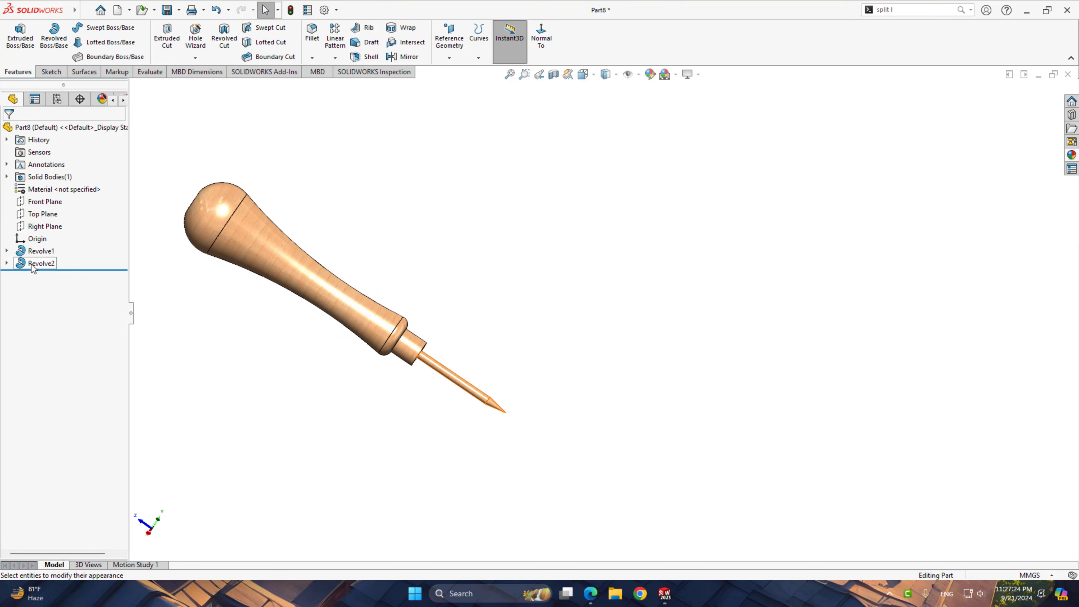
# Edit the shaft's revolve feature and turn off Merge result to make the shaft a separate body from the handle
pyautogui.click(32, 263)
pyautogui.click(43, 230)
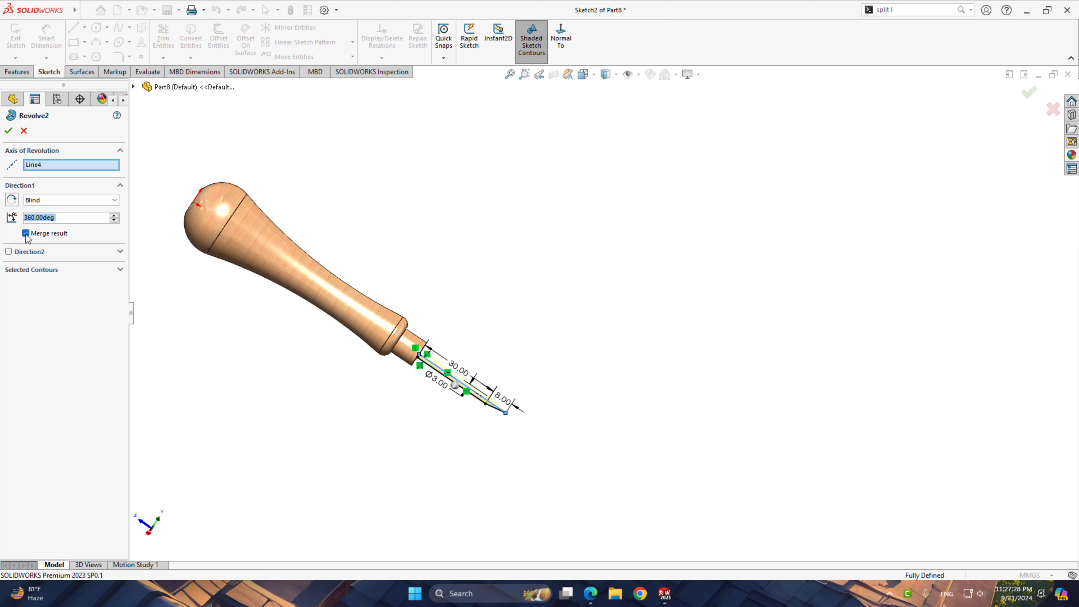
pyautogui.click(27, 234)
pyautogui.click(8, 131)
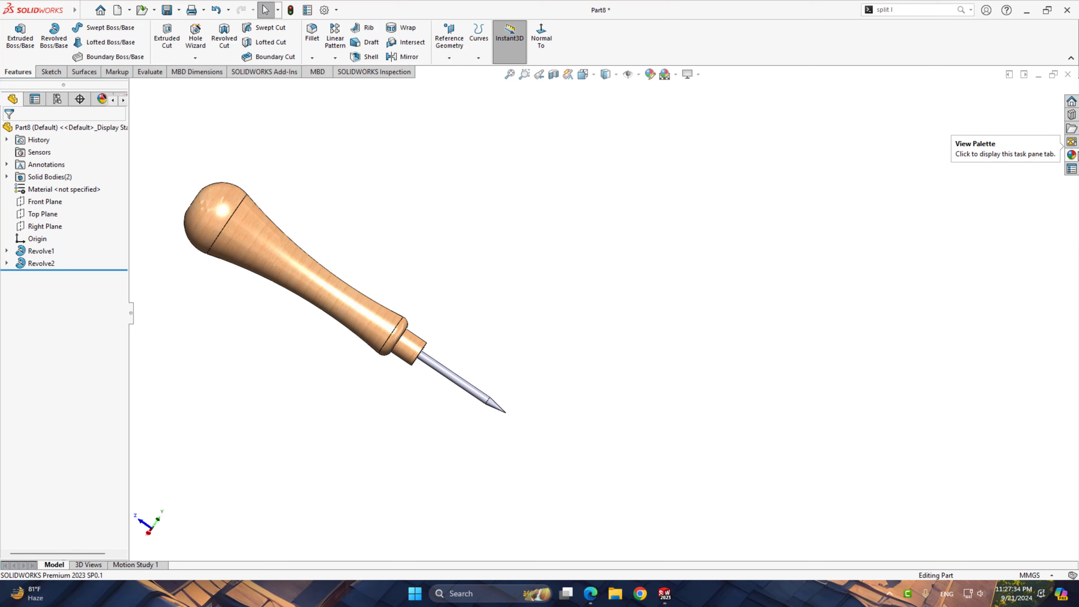
# Apply the chromium plate appearance to the separate shaft body only
pyautogui.click(1075, 156)
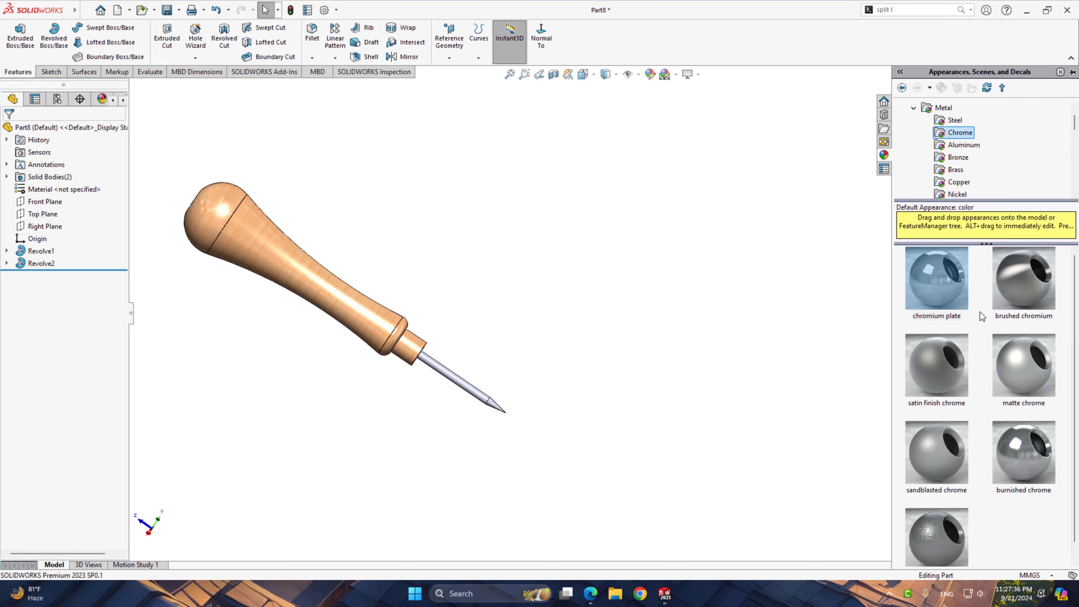
pyautogui.moveTo(943, 284); pyautogui.dragTo(471, 387)
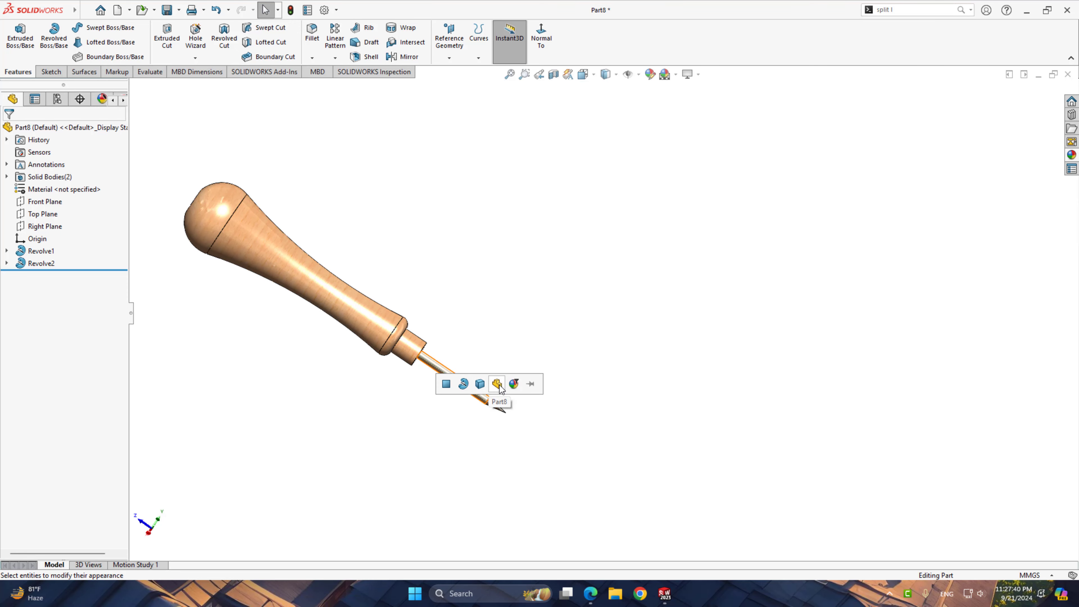
pyautogui.click(482, 389)
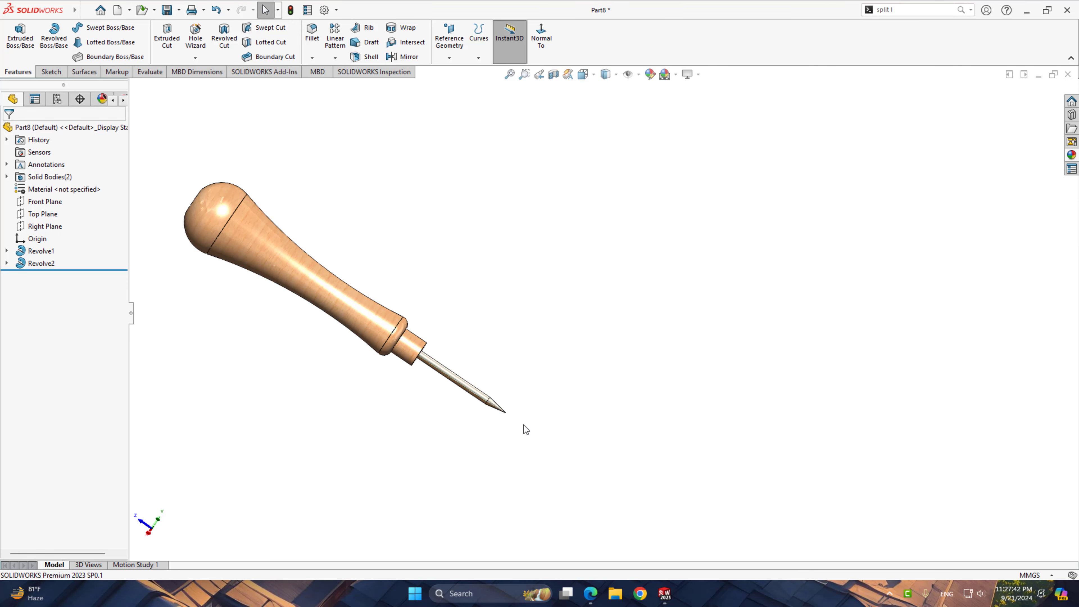
pyautogui.scroll(-3, 506, 404)
pyautogui.scroll(-2, 432, 324)
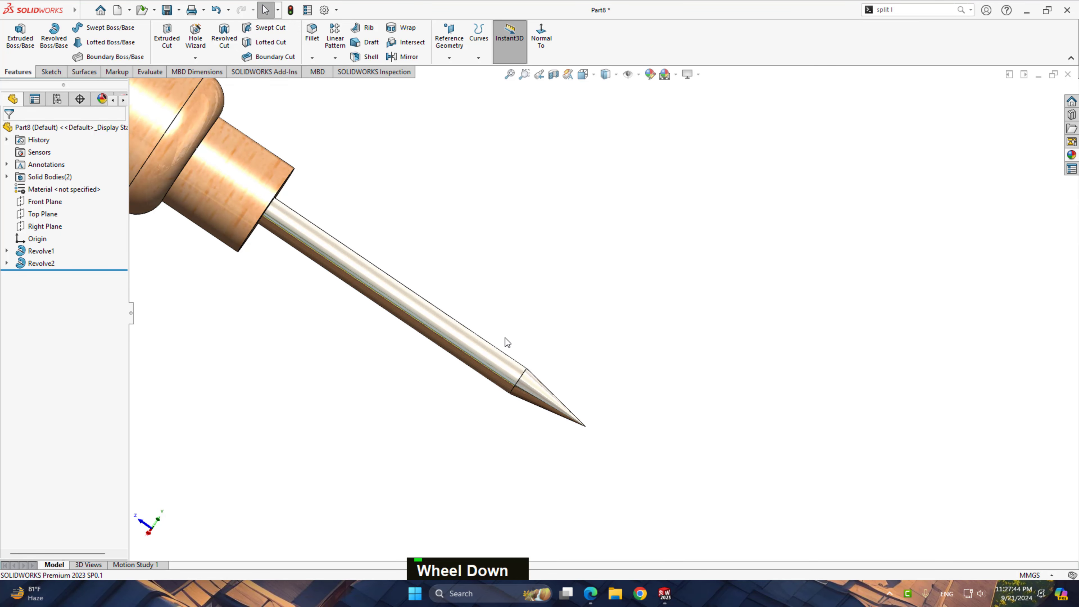
pyautogui.scroll(5, 499, 329)
pyautogui.scroll(-3, 547, 274)
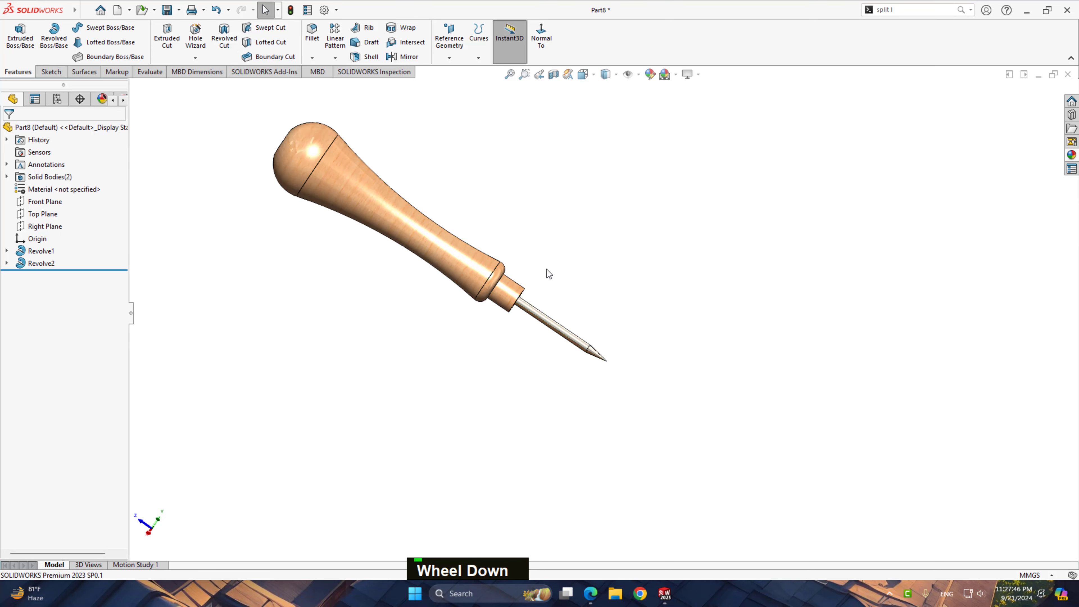
pyautogui.keyDown('ctrl'); pyautogui.moveTo(547, 275); pyautogui.dragTo(470, 303, button='middle'); pyautogui.keyUp('ctrl')
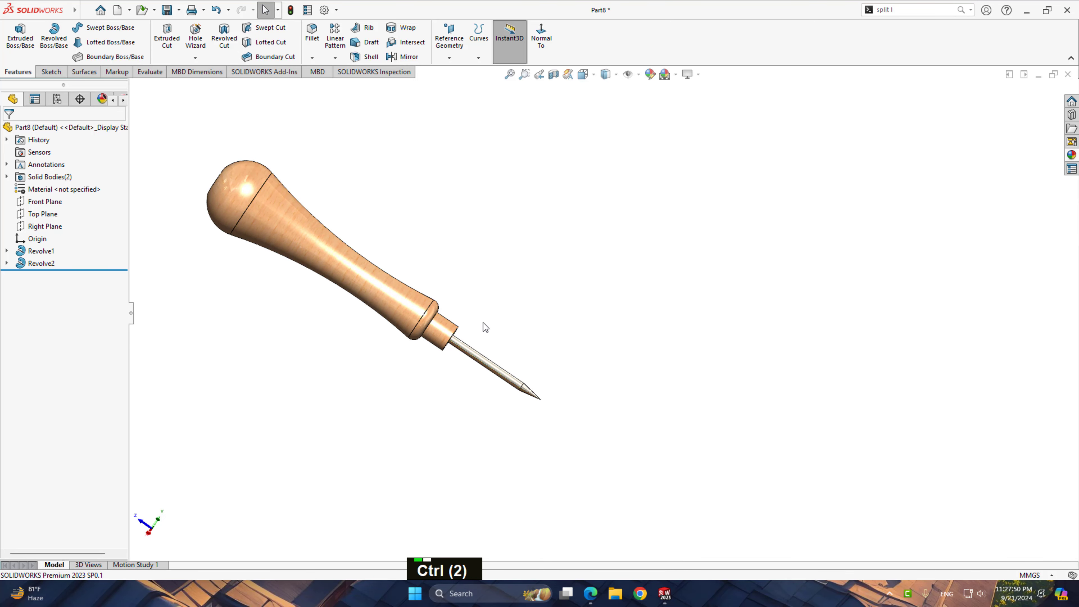
# Save the part in the Parts and feature practice folder under a file name beginning with "Bor"
pyautogui.hotkey('ctrl', 's')
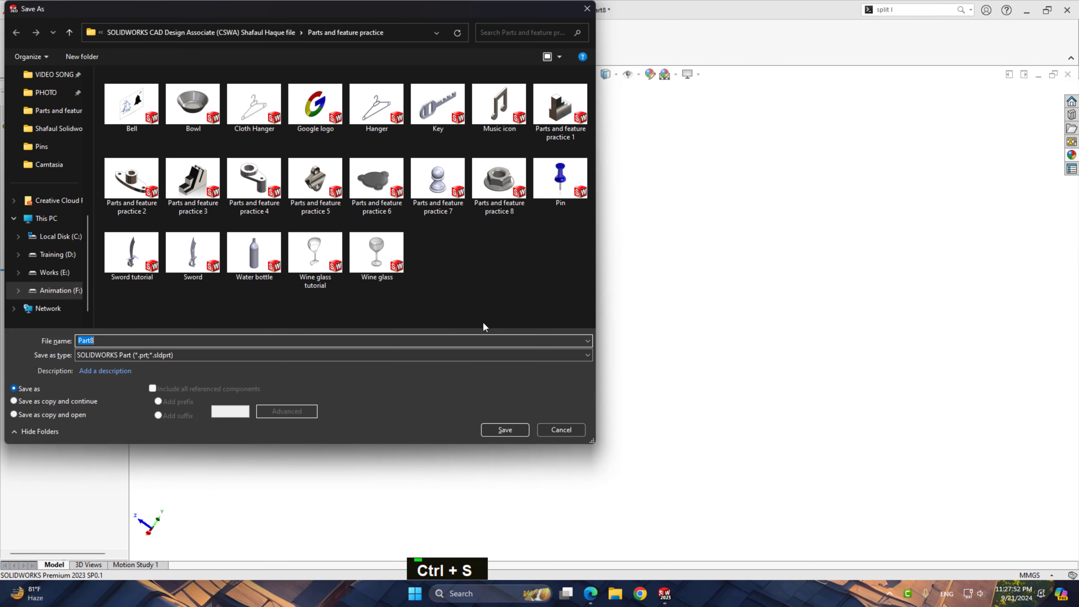
pyautogui.write('Bor')
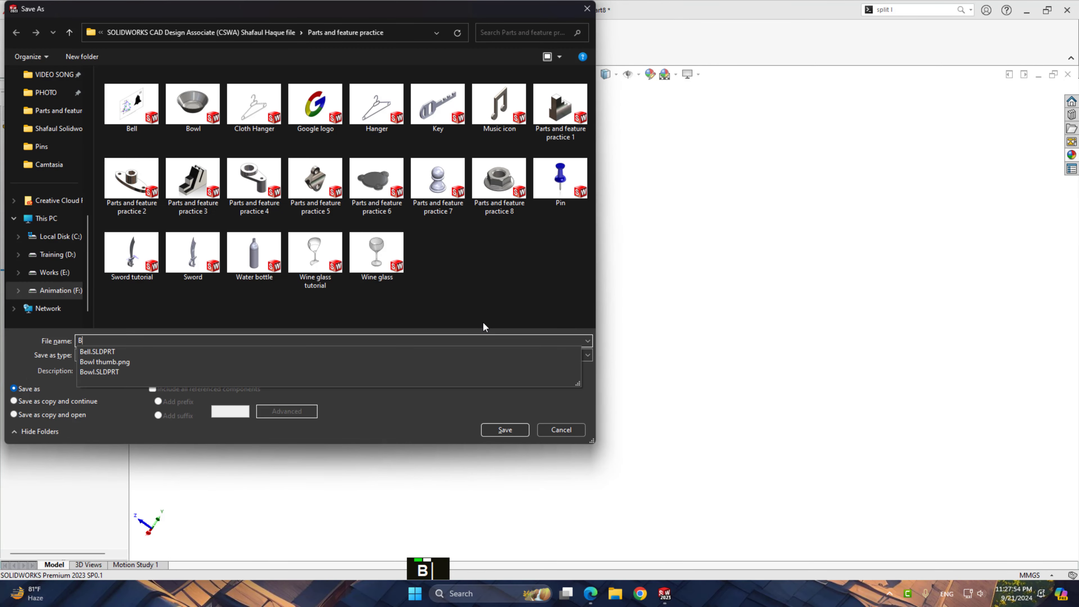